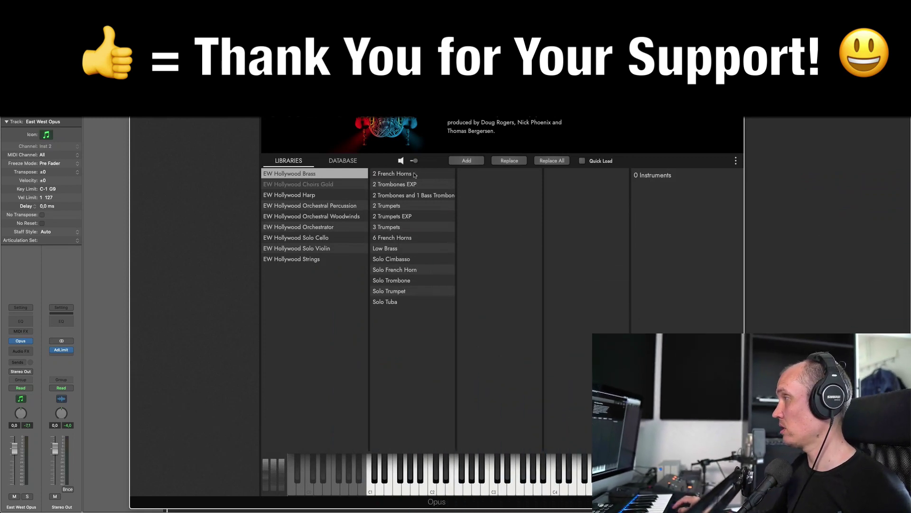
Load the 2FH LegRep RRx4 instrument from the Long articulations of 2 French Horns in EW Hollywood Brass
click(394, 176)
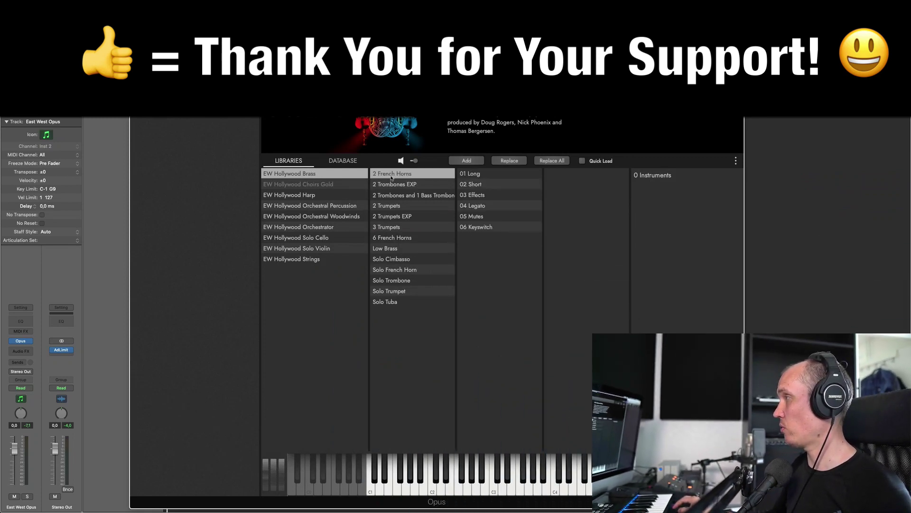
click(493, 178)
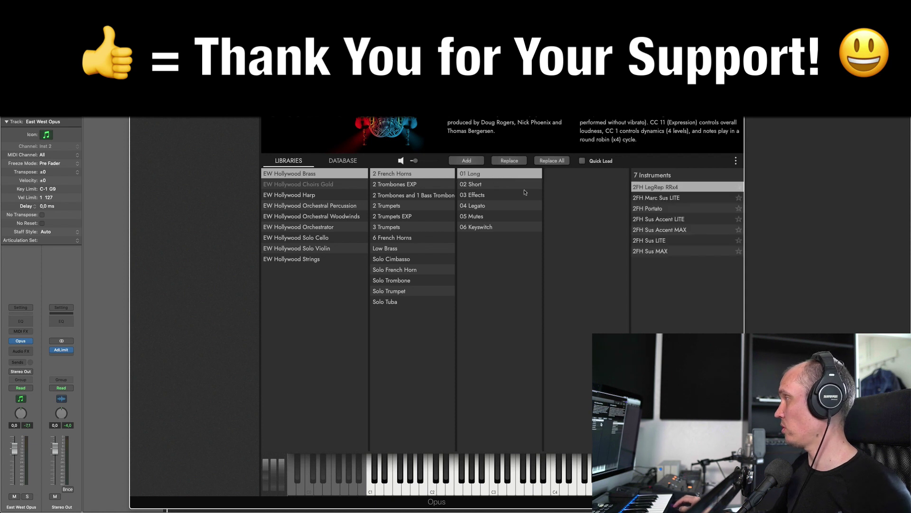
double_click(686, 189)
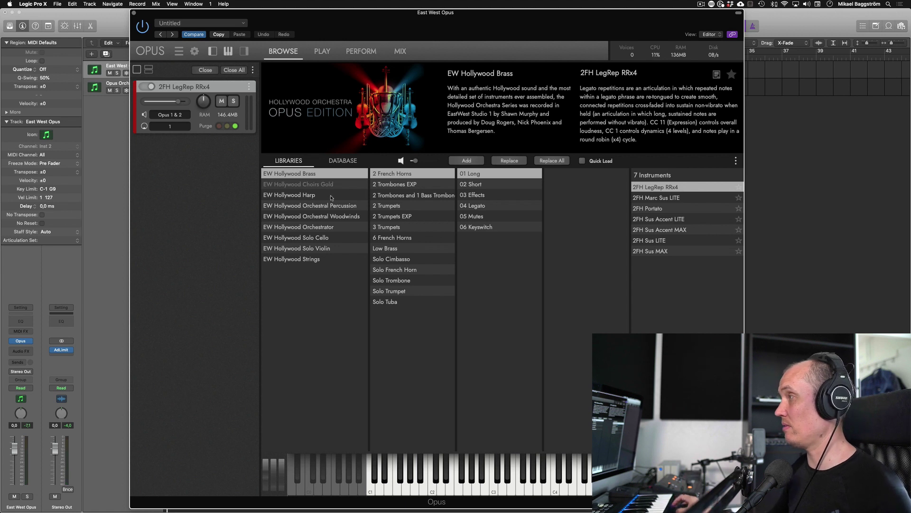
Replace the loaded instrument with AF Sus Accent MAX from the Long articulations of Alto Flute in EW Hollywood Orchestral Woodwinds
click(307, 218)
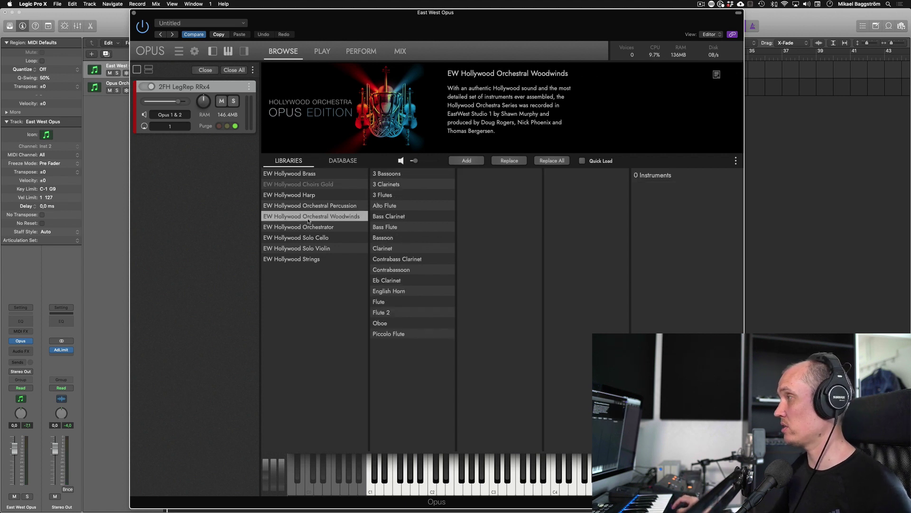
click(309, 228)
click(340, 217)
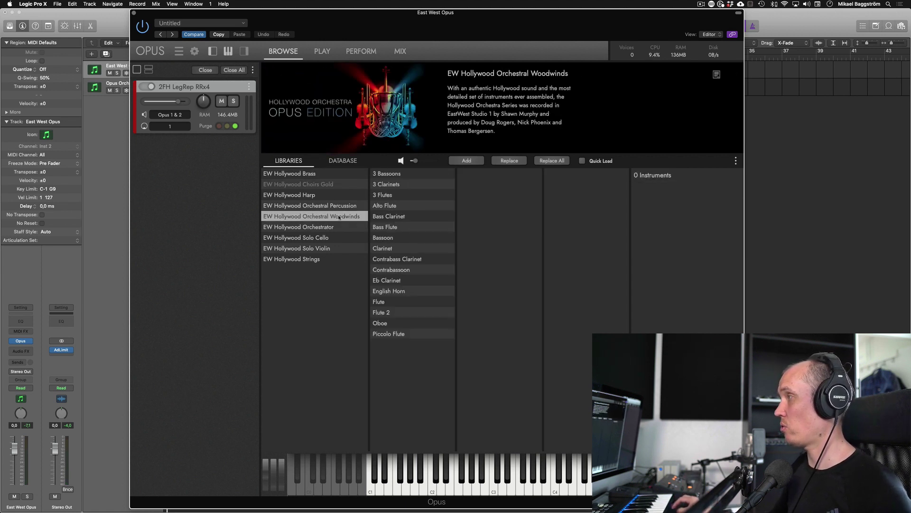
click(396, 205)
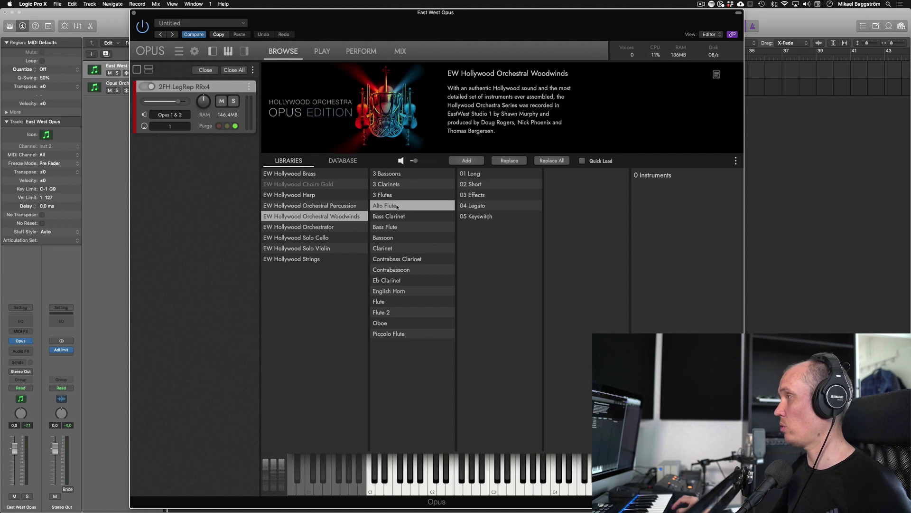
click(485, 174)
click(671, 209)
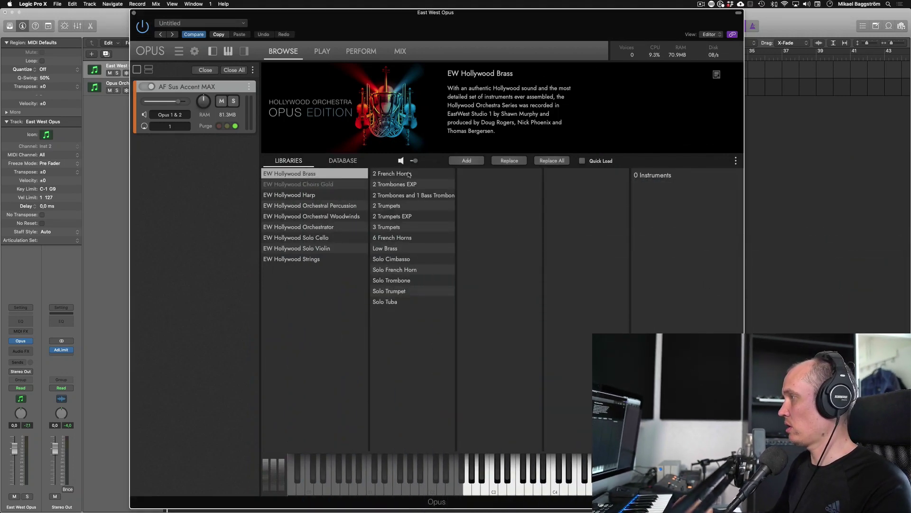
Compare the articulation categories of Solo French Horn, 6 French Horns, 2 French Horns and 2 Trombones EXP in EW Hollywood Brass
click(397, 270)
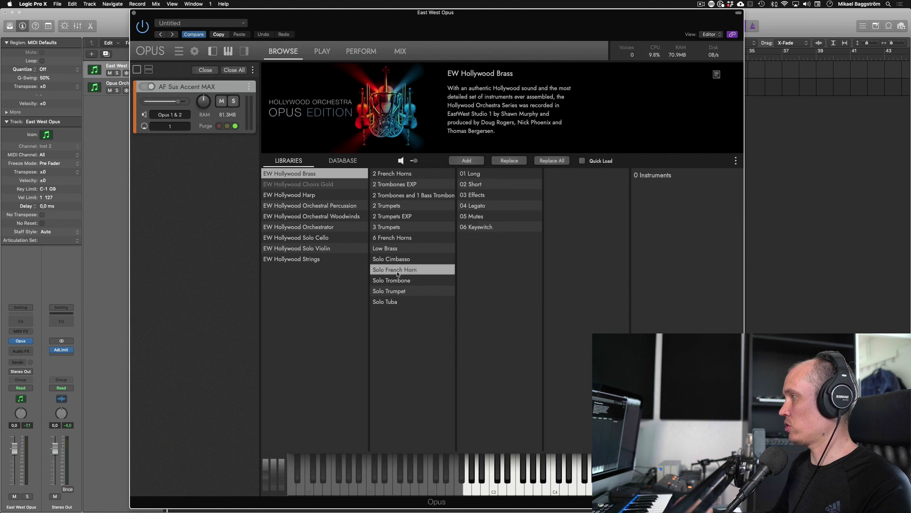
click(383, 239)
click(406, 174)
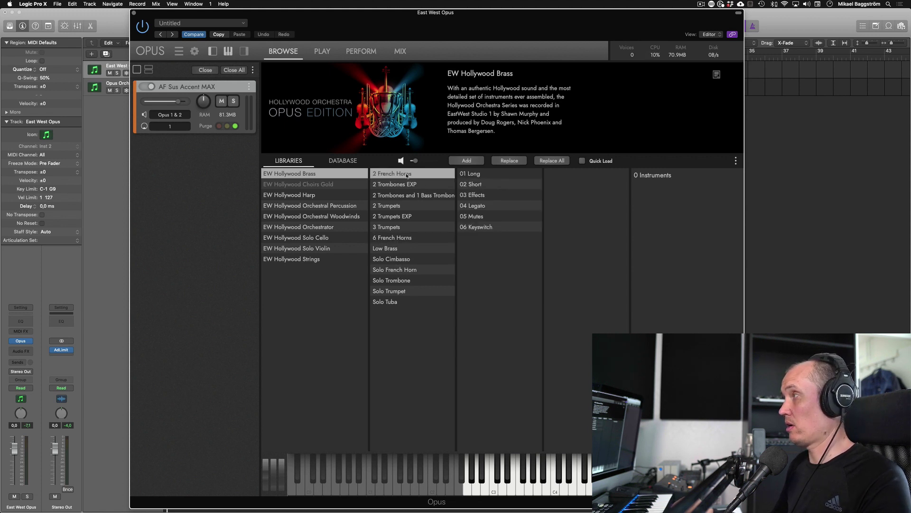
click(404, 183)
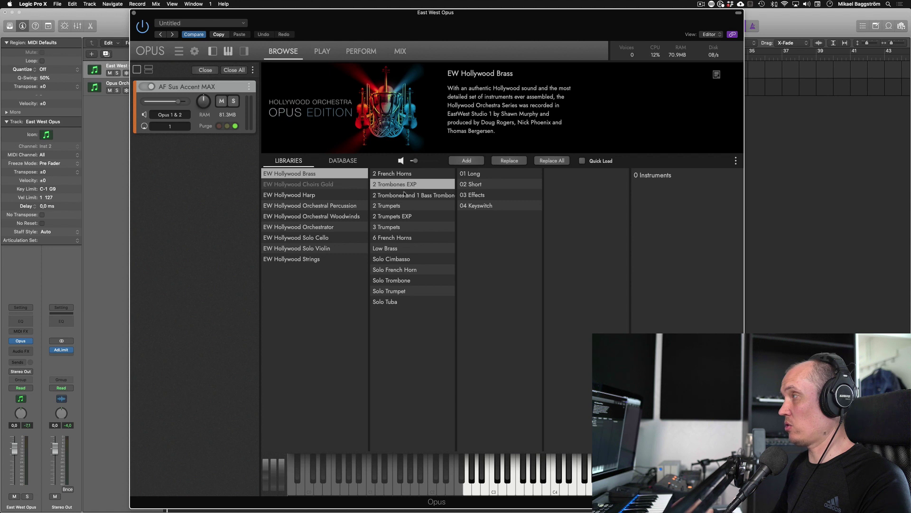
click(411, 175)
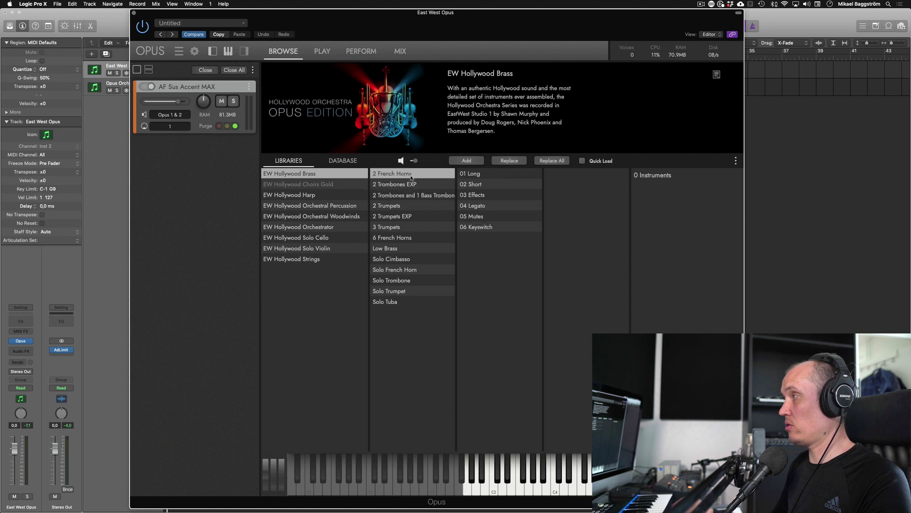
Look through the 2 French Horns instruments in each articulation category, from Long to Keyswitch
click(479, 176)
click(493, 183)
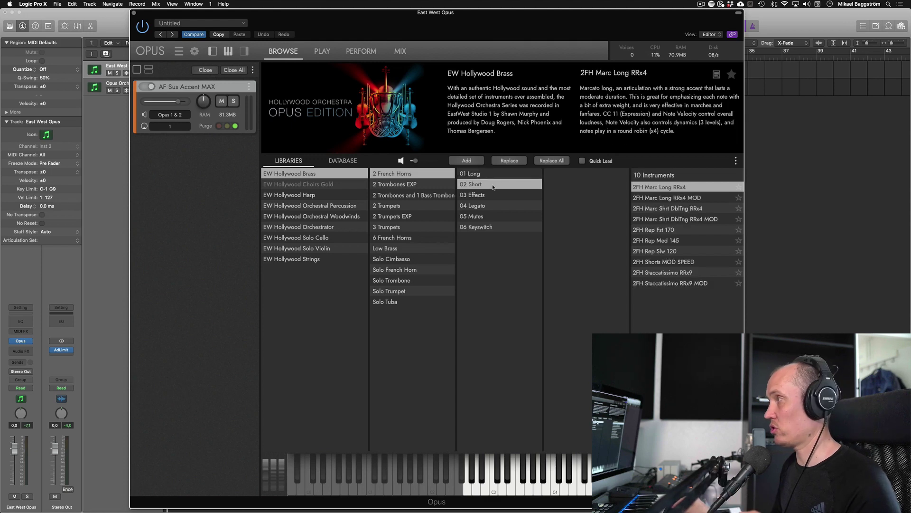
click(495, 195)
click(501, 207)
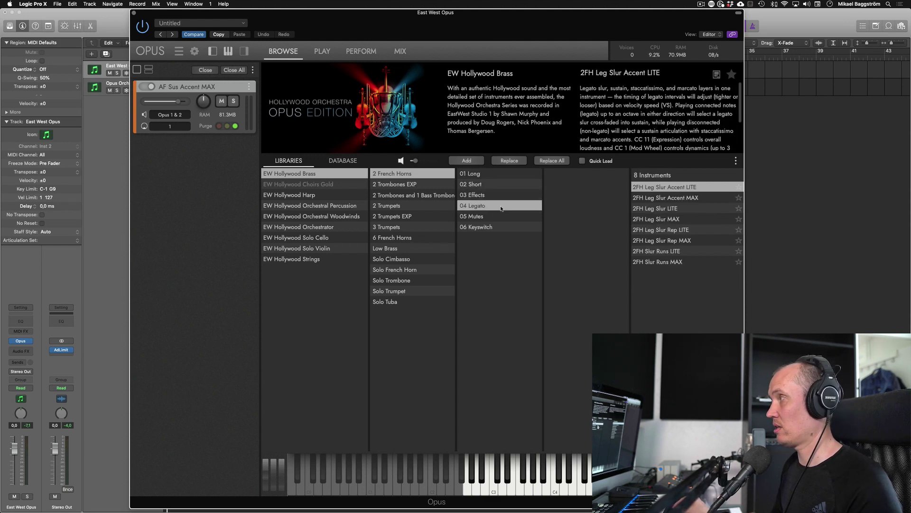
click(500, 217)
click(498, 227)
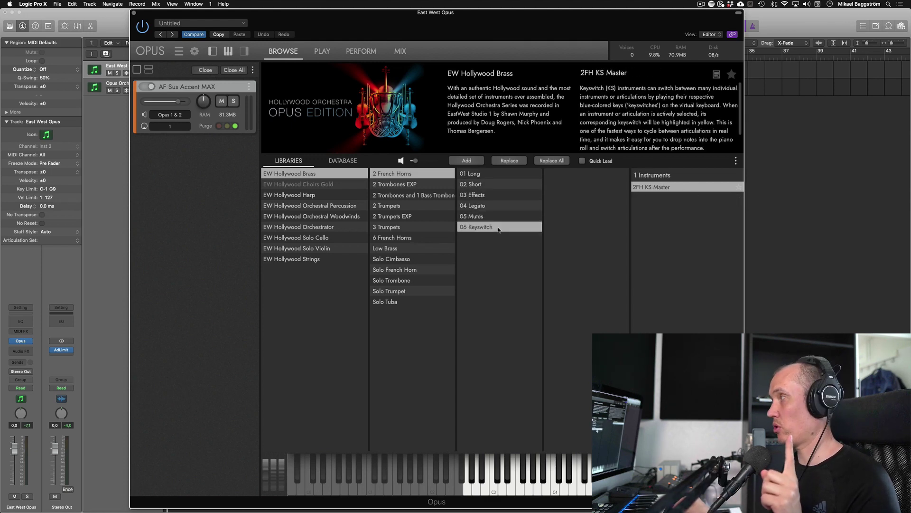
Load the 3TB KS Master keyswitch instrument from the 2 Trombones and 1 Bass Trombone section in place of the alto flute
click(417, 189)
click(407, 196)
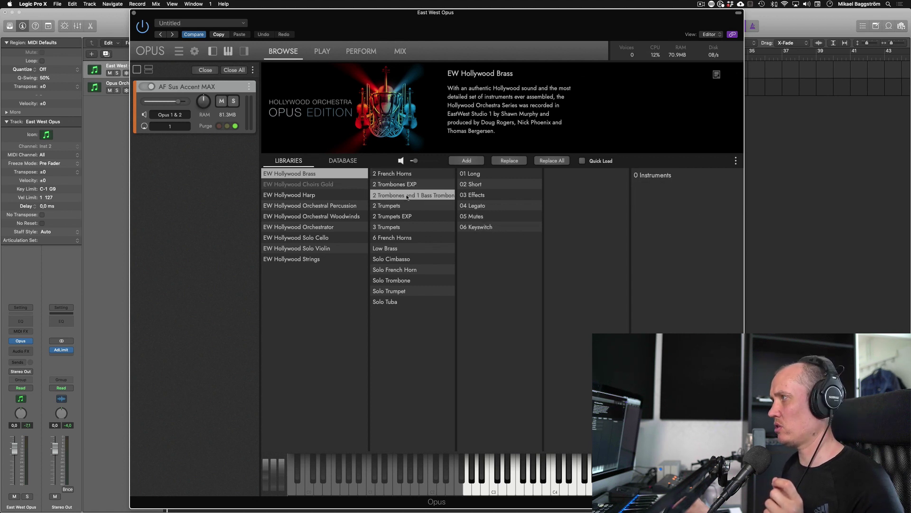
click(477, 227)
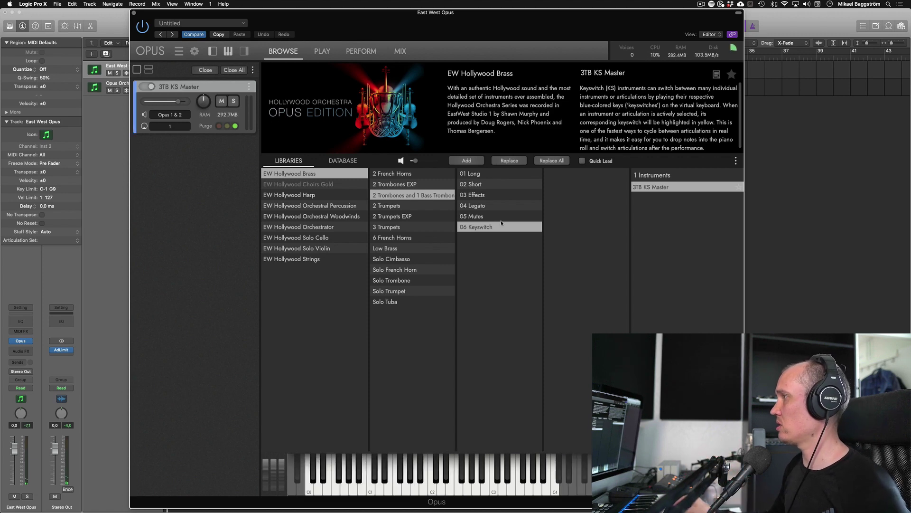
Examine the Play, Perform and Mix views of the 3TB KS Master instrument and return to its player
click(326, 56)
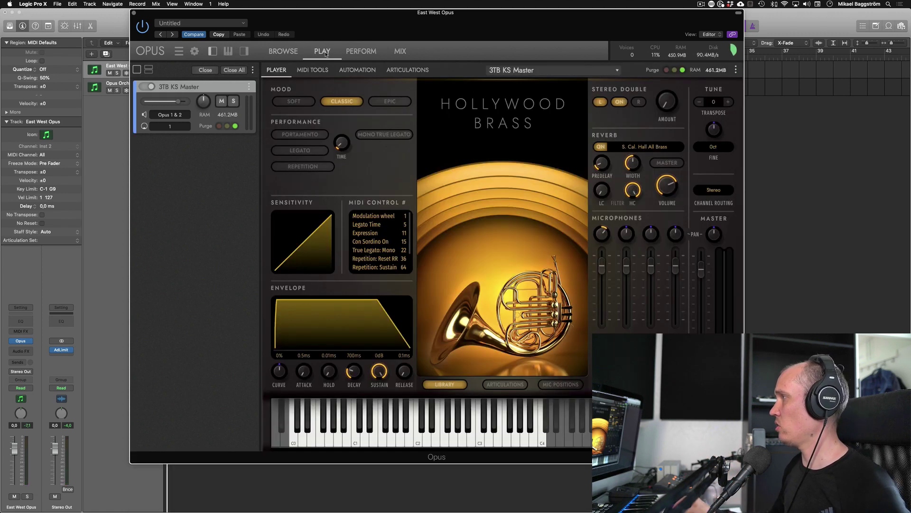
click(358, 55)
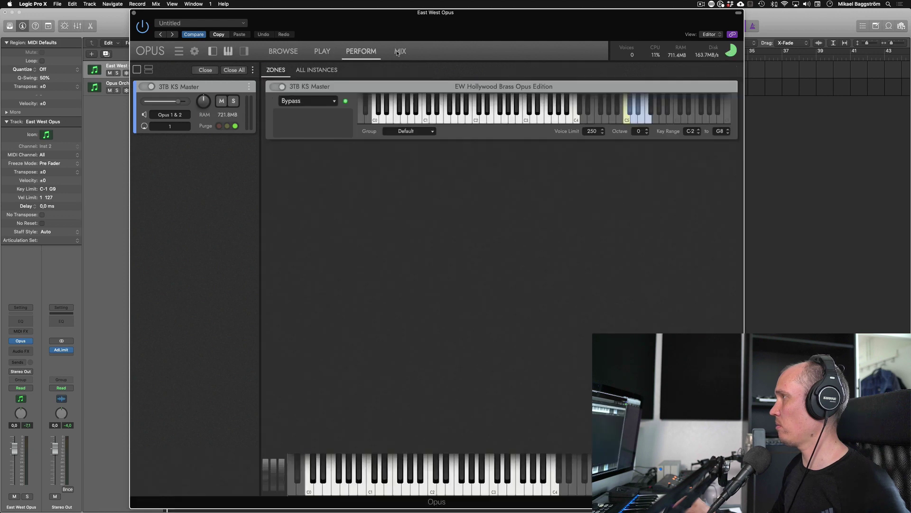
click(398, 52)
click(361, 51)
click(327, 52)
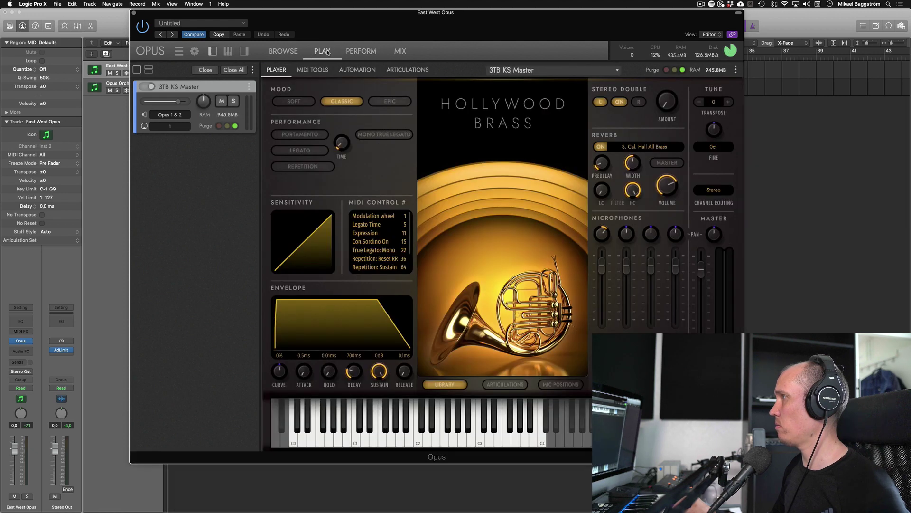
In the 3TB KS Master articulations, disable and re-enable Marc Lng RRx4, and enable Leg Slur Rep MAX
click(407, 70)
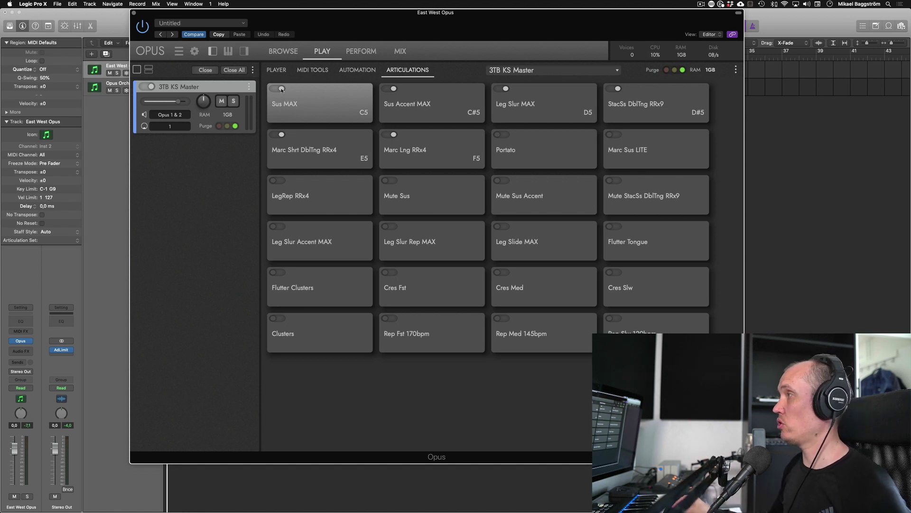
click(387, 136)
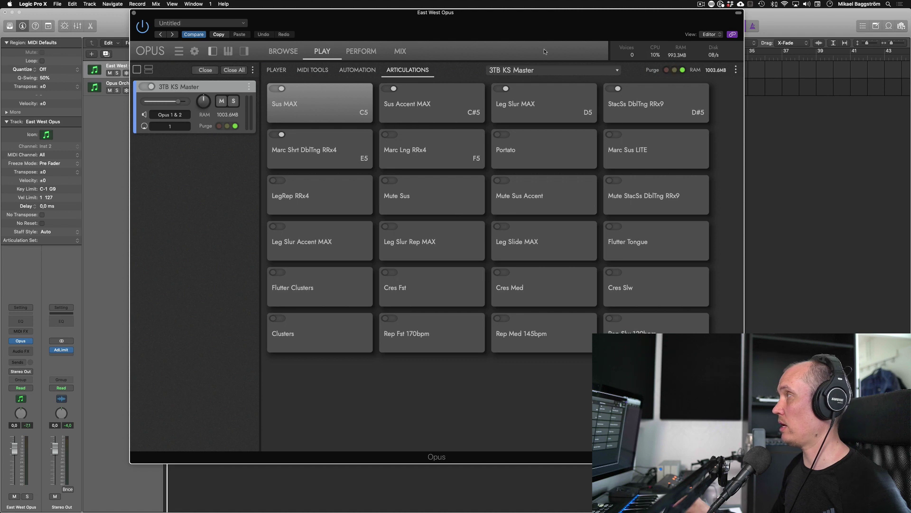
click(393, 136)
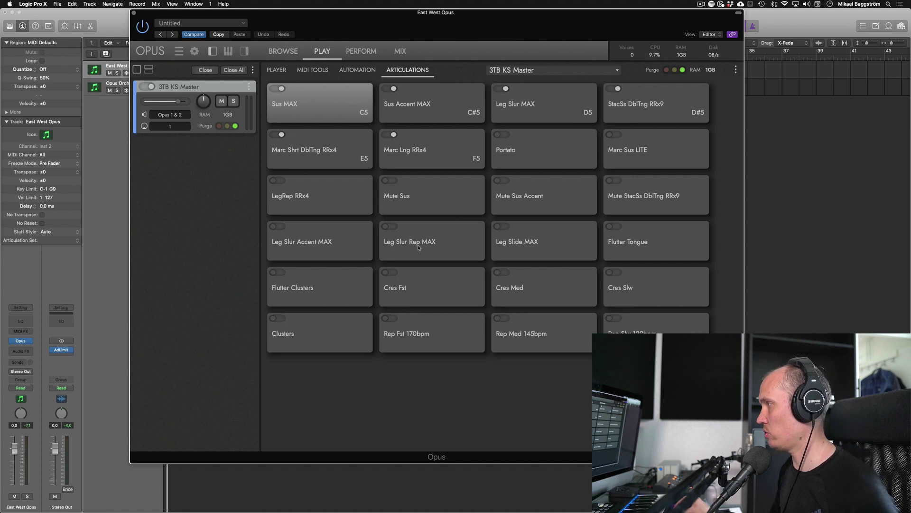
click(393, 228)
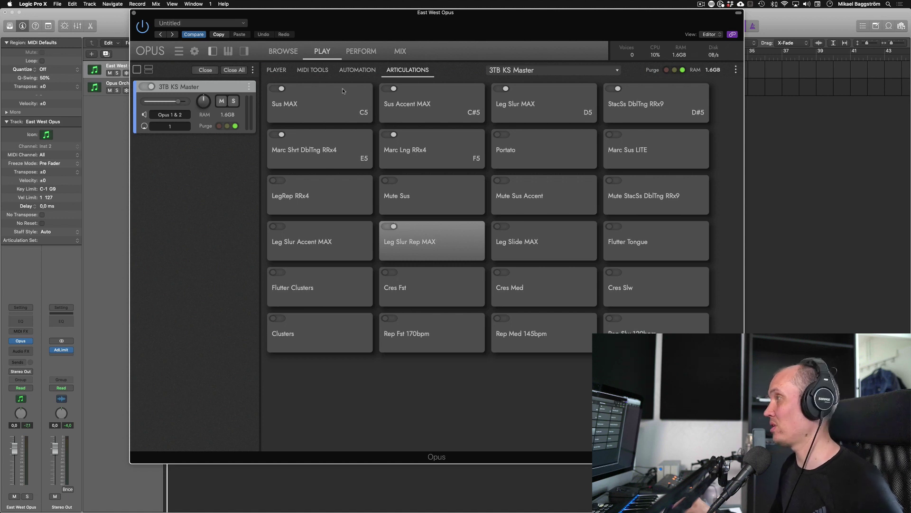
Close all loaded instruments, discarding all changes, and return to the library browser
click(234, 70)
click(468, 288)
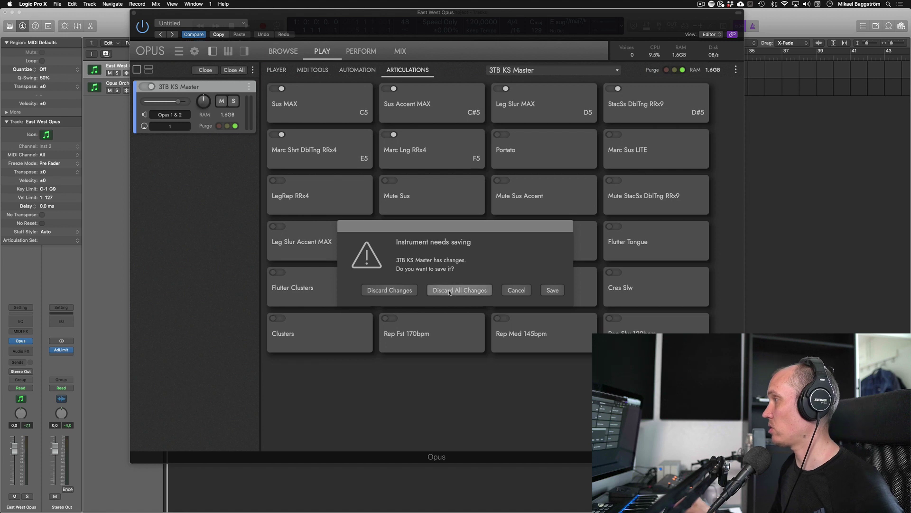
click(287, 55)
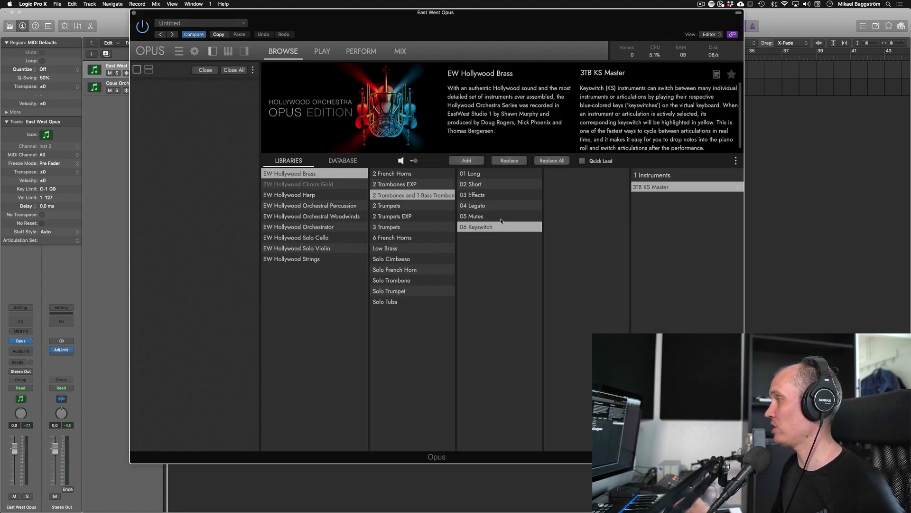
Look through the Hollywood Harp, Orchestral Percussion, Orchestral Woodwinds, Orchestrator and Solo Cello libraries, including the Alto Flute and Bassoon sections
click(327, 195)
click(325, 206)
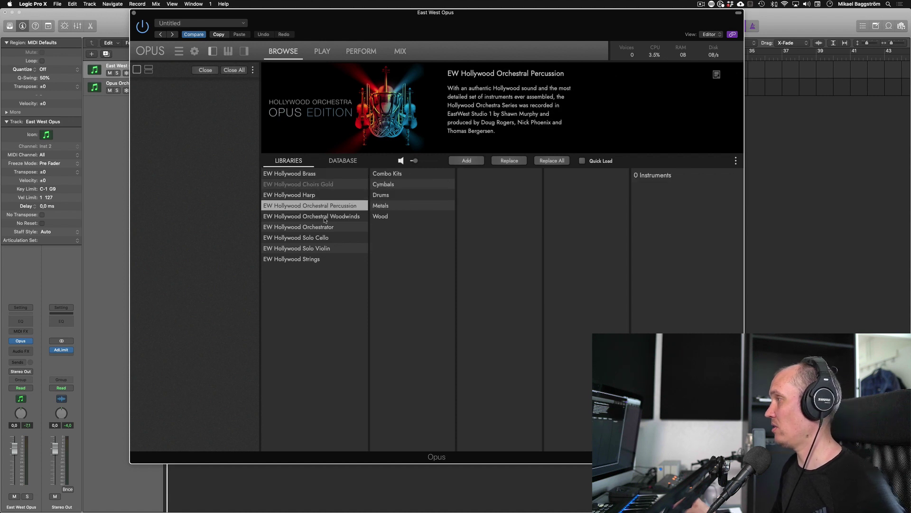
click(325, 216)
click(412, 205)
click(400, 238)
click(351, 227)
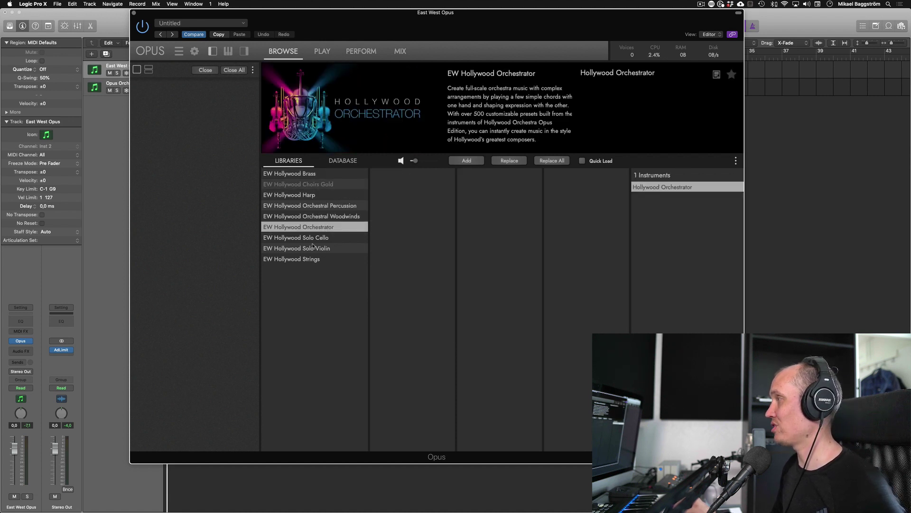
click(316, 238)
Compare the sections of the Orchestral Woodwinds and Orchestral Percussion libraries with the categories of Hollywood Solo Cello
click(337, 216)
click(340, 207)
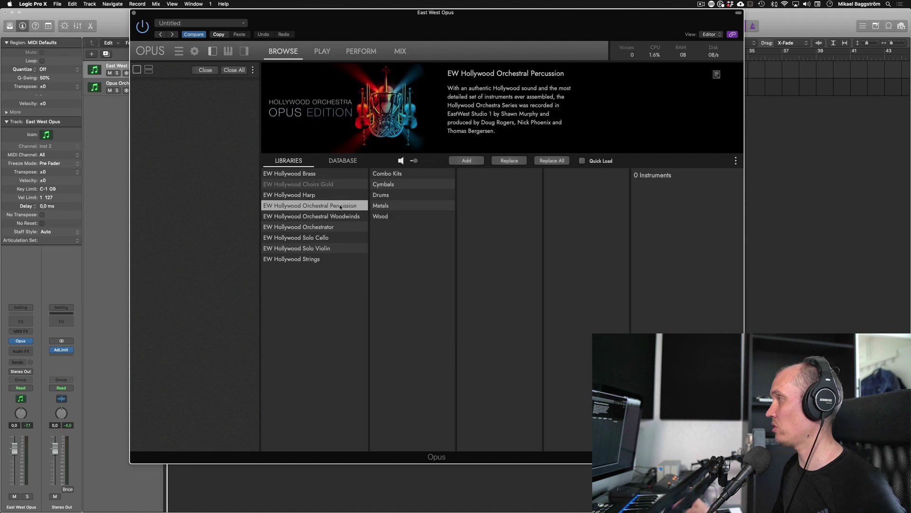
click(335, 237)
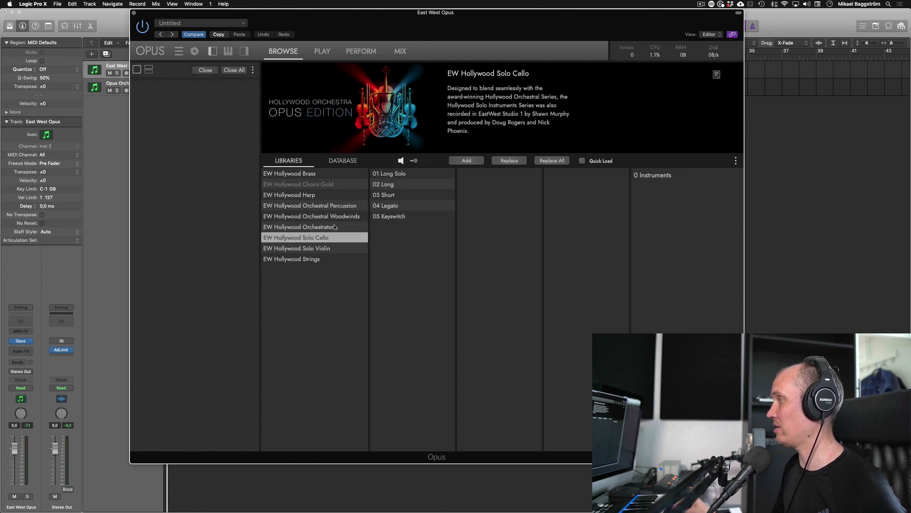
click(336, 217)
click(336, 207)
click(326, 240)
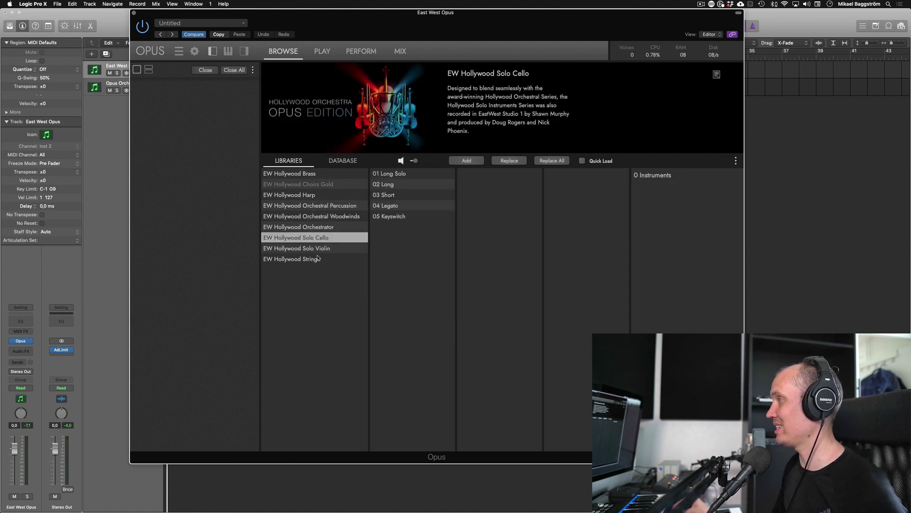
Look through the Hollywood Strings, Solo Violin, Solo Cello and Orchestrator libraries, and go back over Woodwinds, Percussion and Harp
click(324, 259)
click(324, 247)
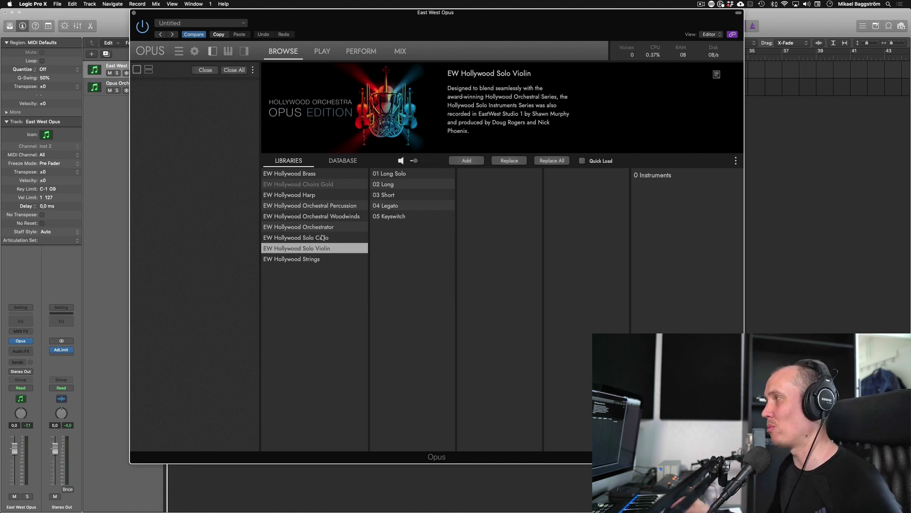
click(323, 237)
click(325, 231)
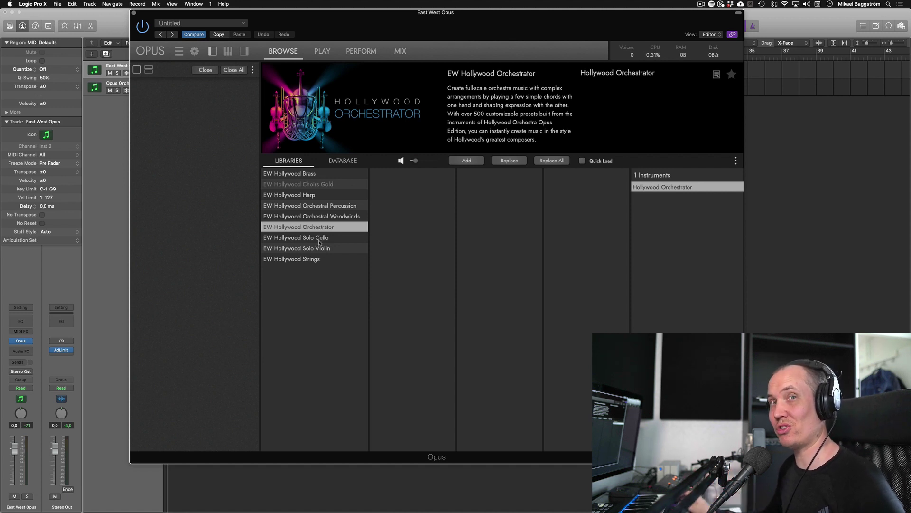
click(336, 216)
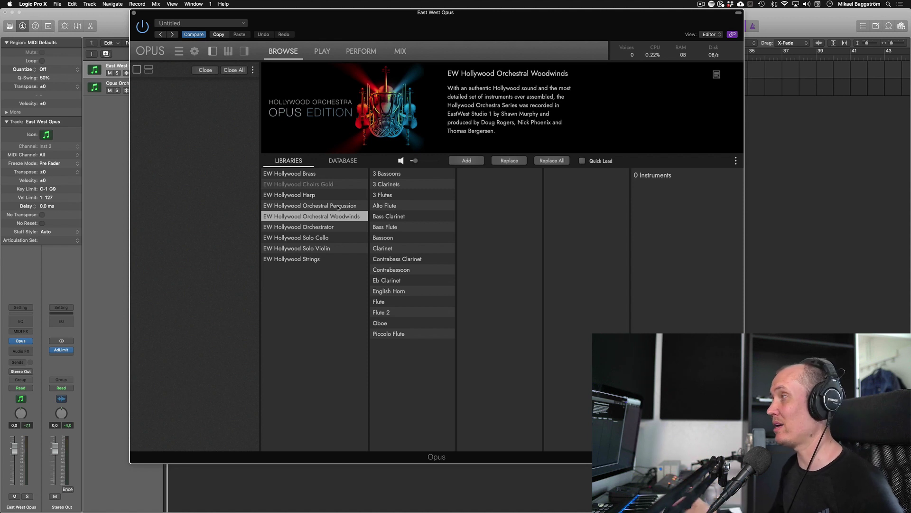
click(336, 205)
click(314, 196)
Examine the articulation categories of 2 Trumpets and 6 French Horns in EW Hollywood Brass
click(299, 173)
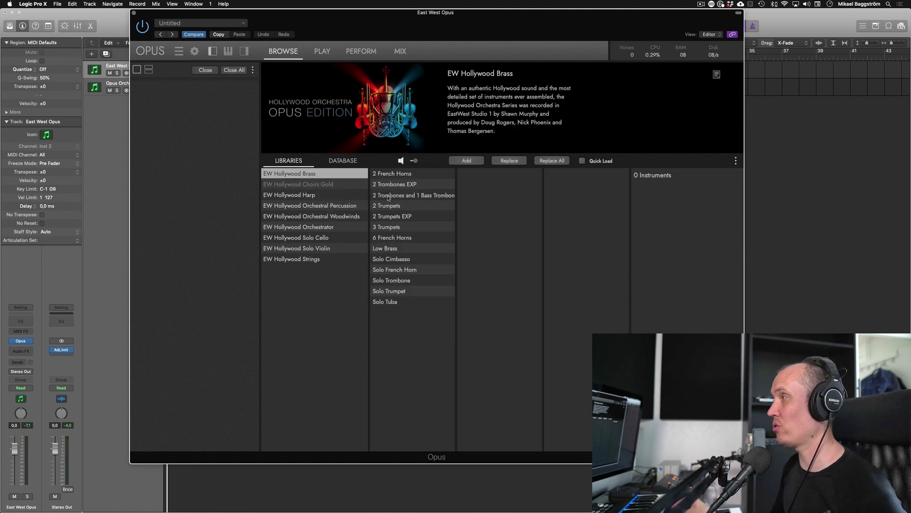
click(392, 205)
click(399, 237)
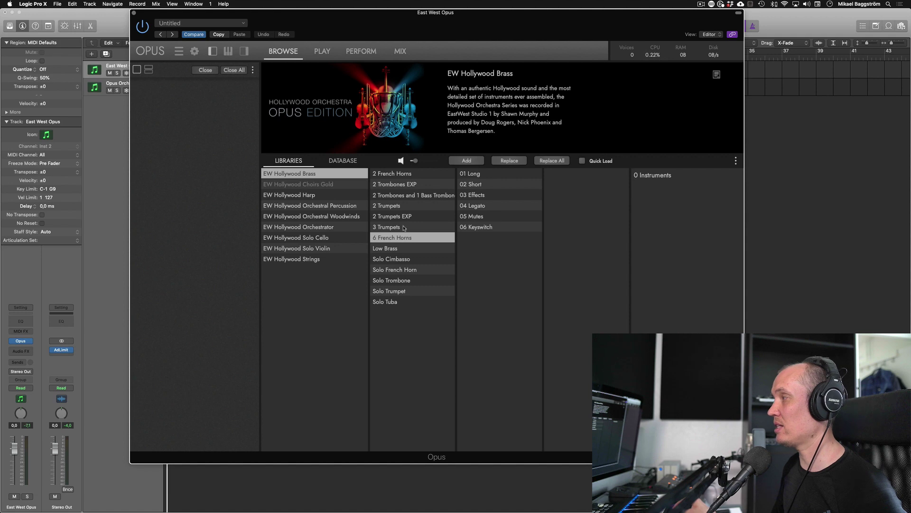
Load the 3TP Marc Shrt DblTng RRx4 instrument from the Short articulations of 3 Trumpets in EW Hollywood Brass
click(404, 228)
click(404, 218)
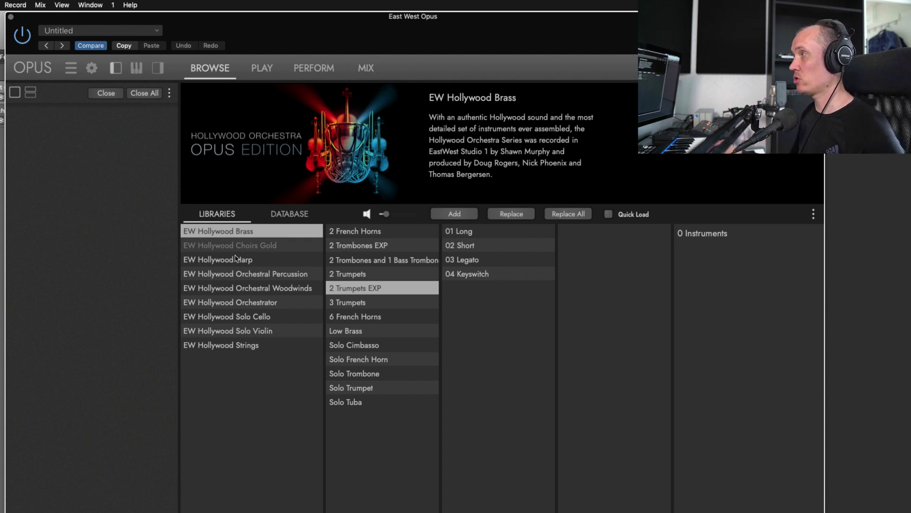
click(369, 304)
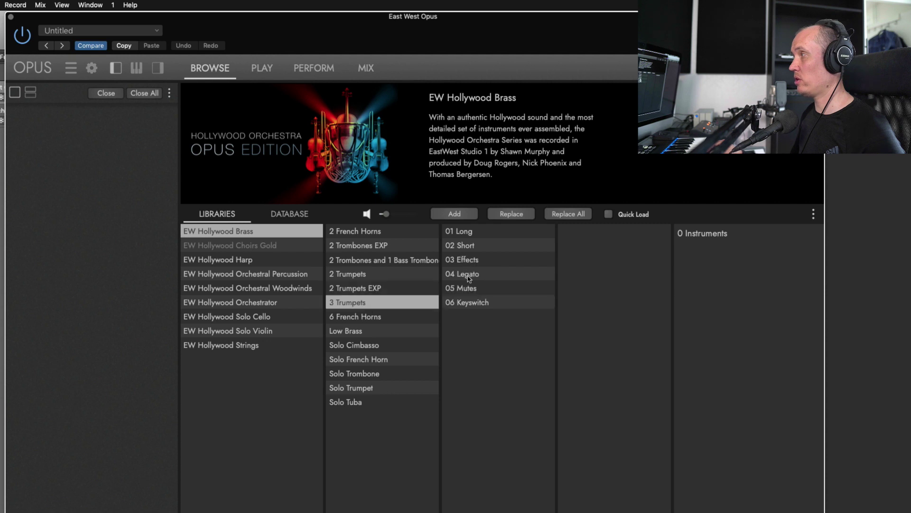
click(477, 247)
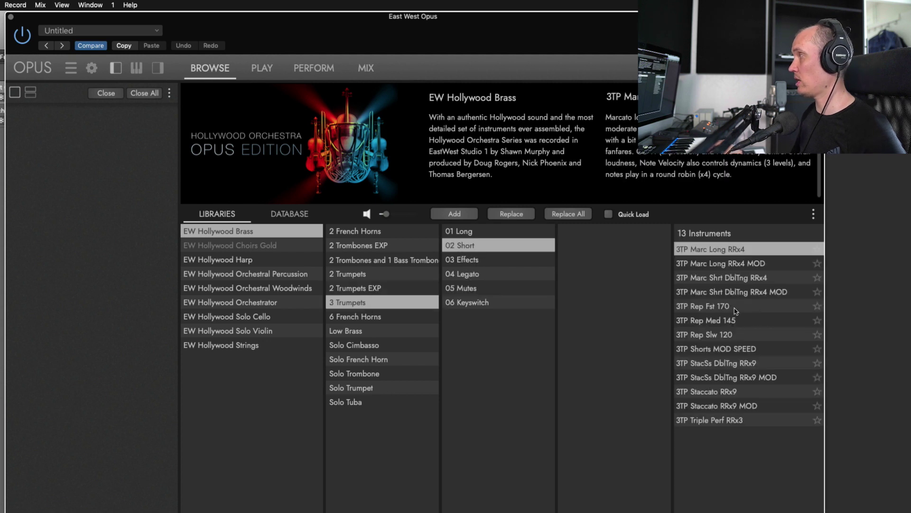
double_click(733, 279)
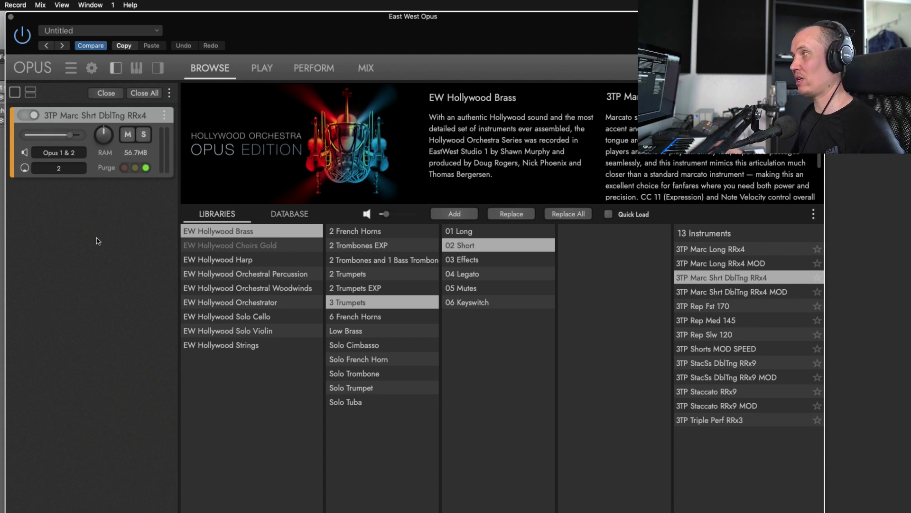
Look through the drum instruments of EW Hollywood Orchestral Percussion and the categories of EW Hollywood Harp
click(241, 275)
click(365, 274)
click(369, 259)
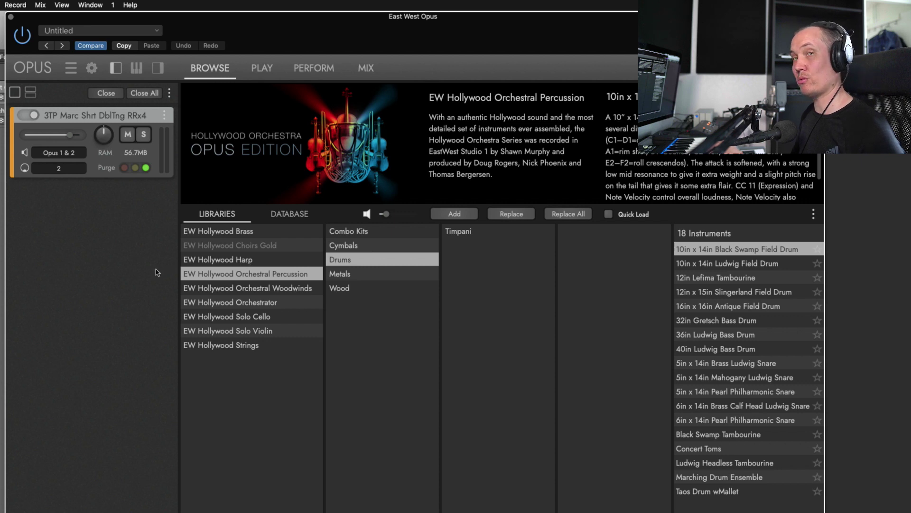
click(234, 261)
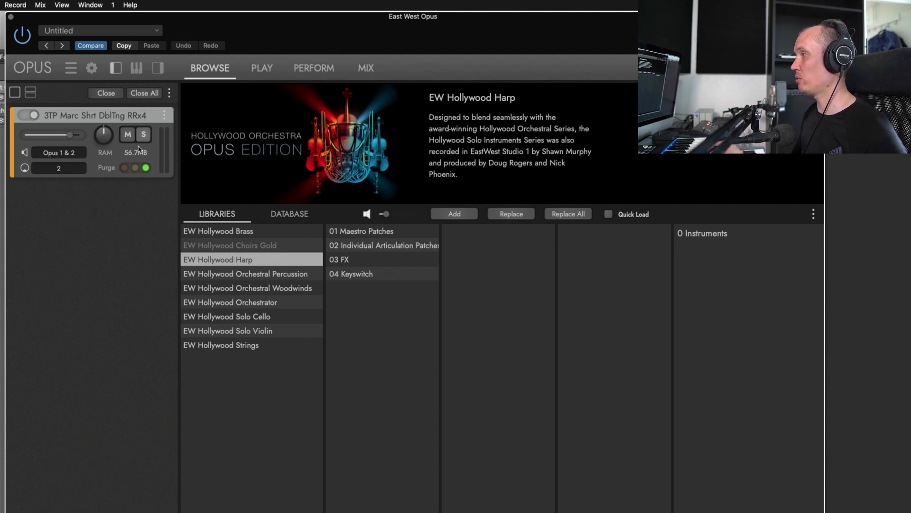
click(244, 275)
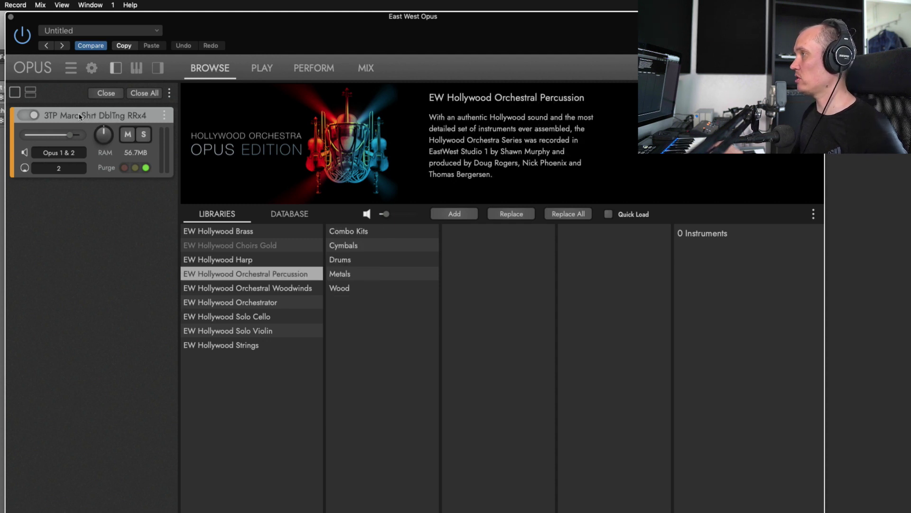
Examine the Automation and MIDI Tools pages for the loaded trumpet instrument
click(257, 73)
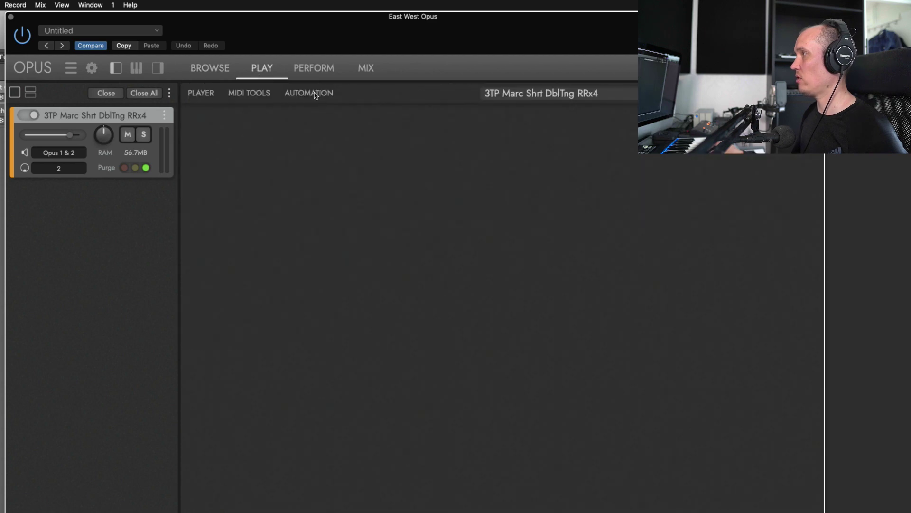
click(315, 96)
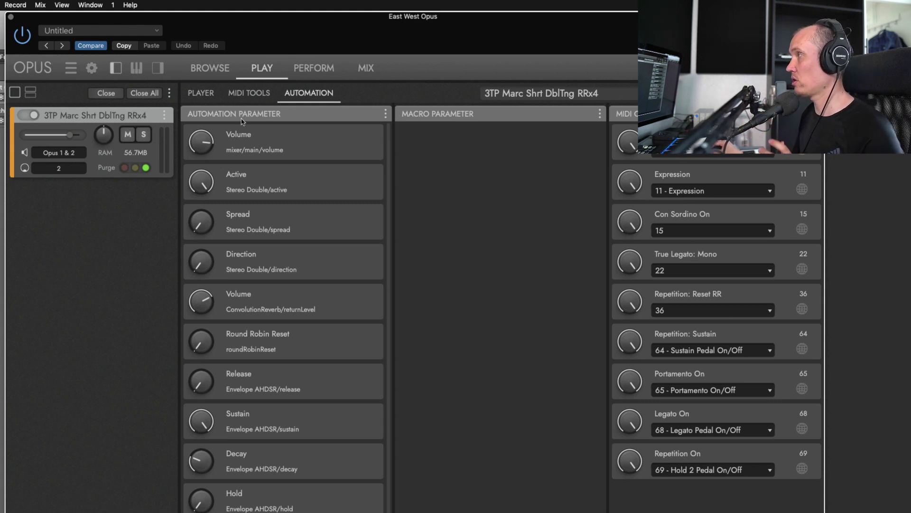
click(252, 93)
click(332, 96)
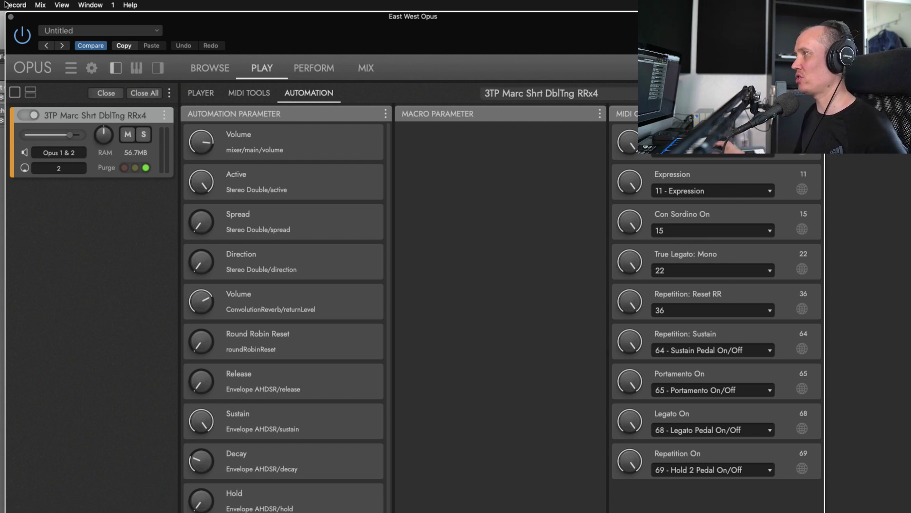
Show the Player page of the trumpet instrument and set its MIDI channel to 1
click(200, 95)
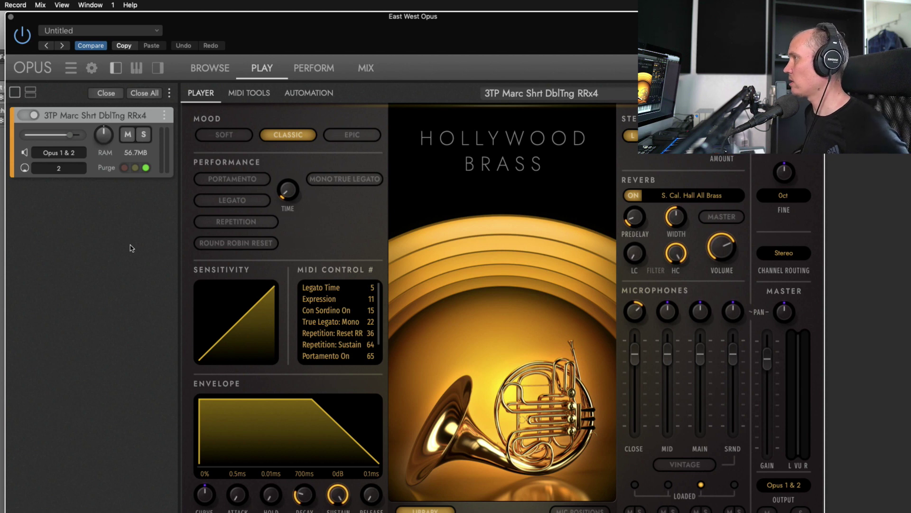
click(62, 167)
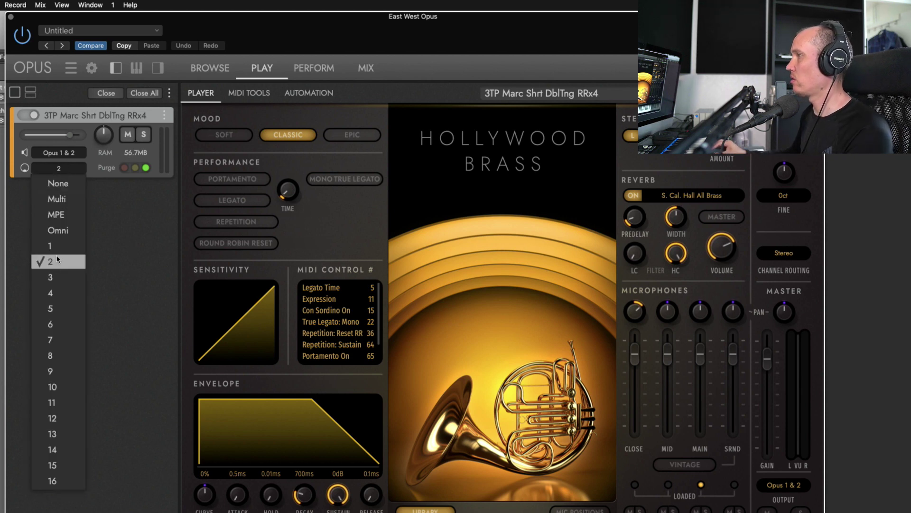
click(51, 246)
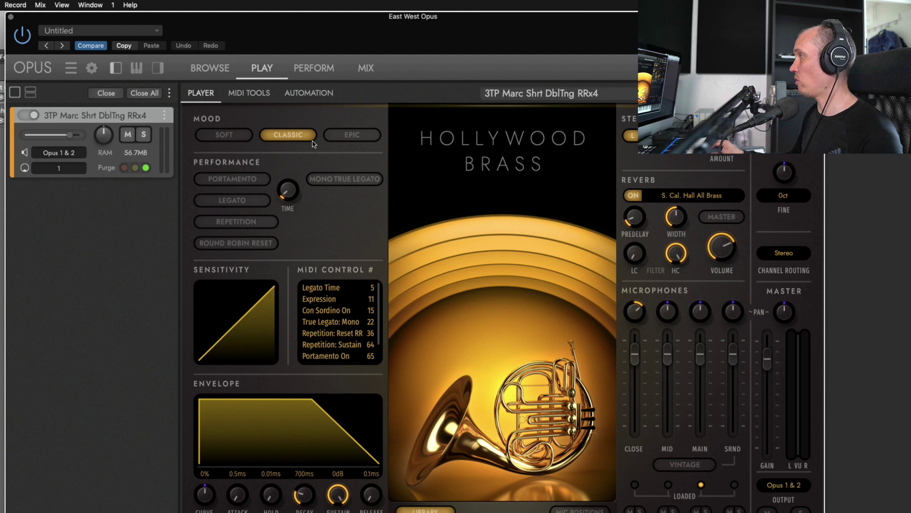
Audition the Soft, Classic and Epic moods on the trumpet instrument and return to Classic
click(224, 136)
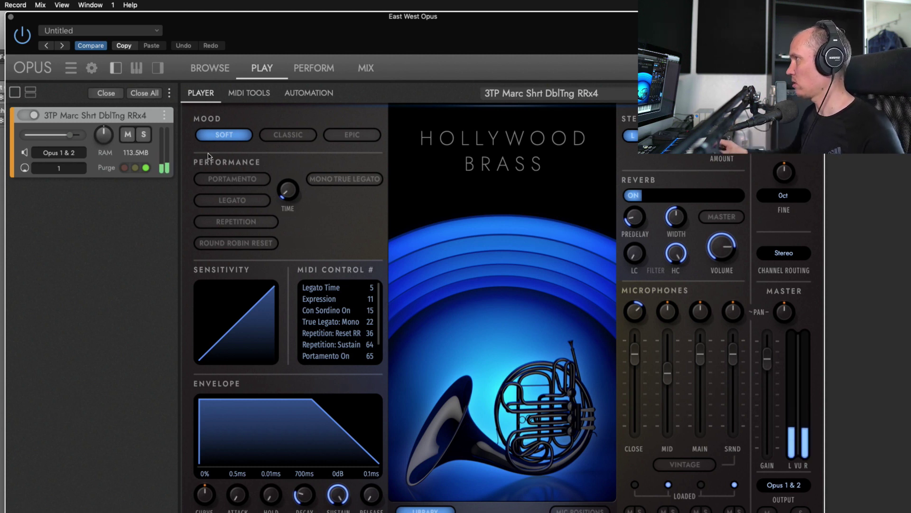
click(277, 139)
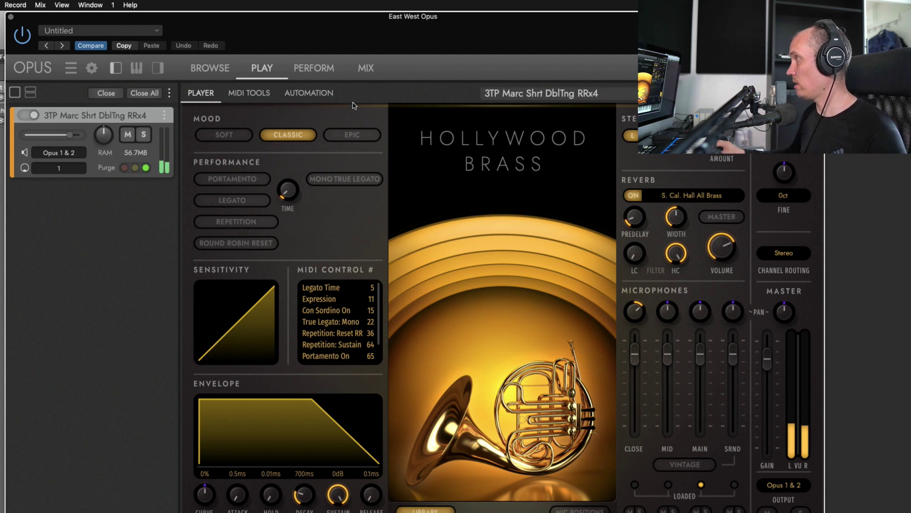
click(360, 142)
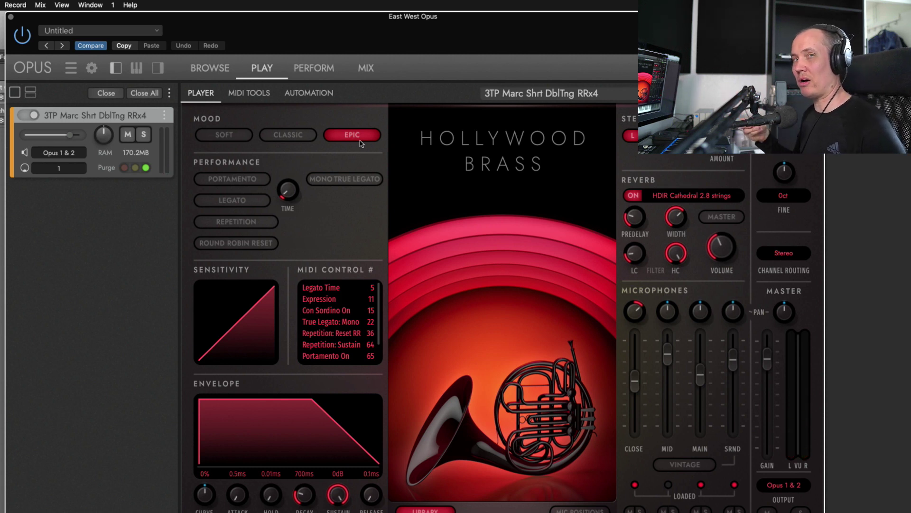
click(293, 136)
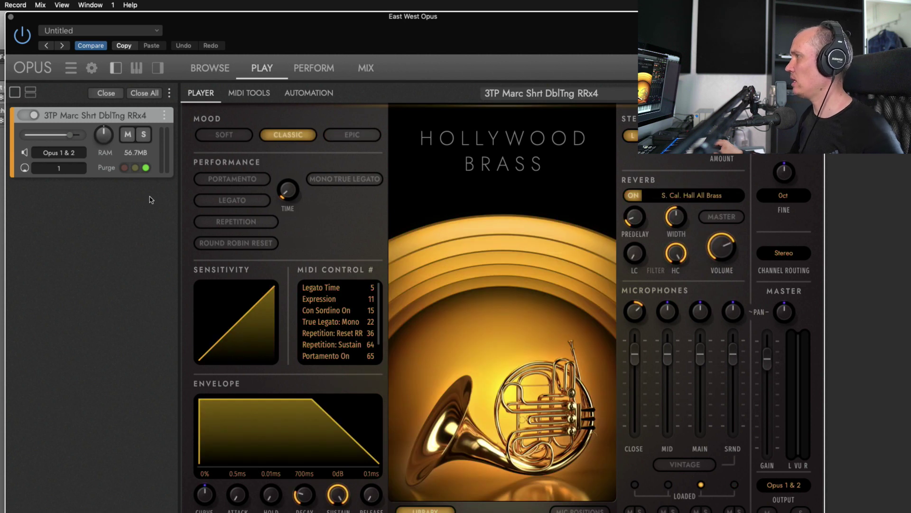
Try the Mono True Legato, Portamento and Legato performance options and switch them all off again
click(343, 184)
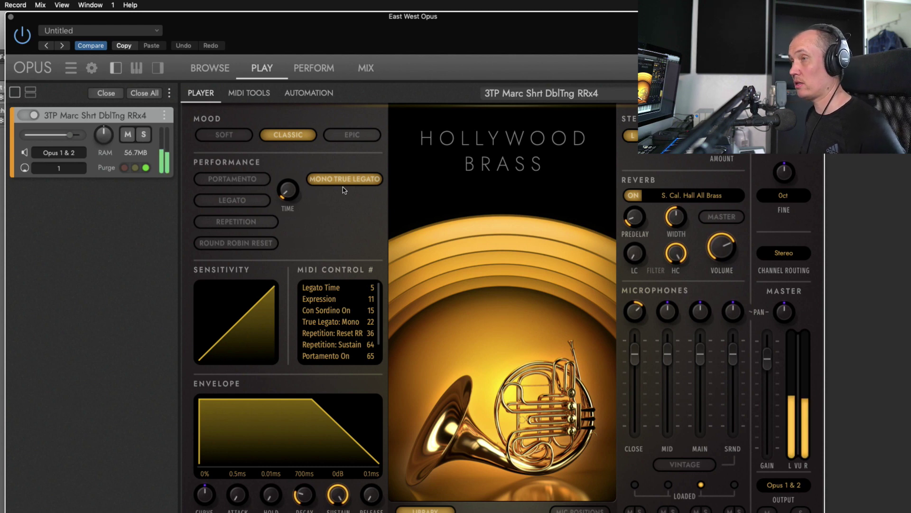
click(350, 180)
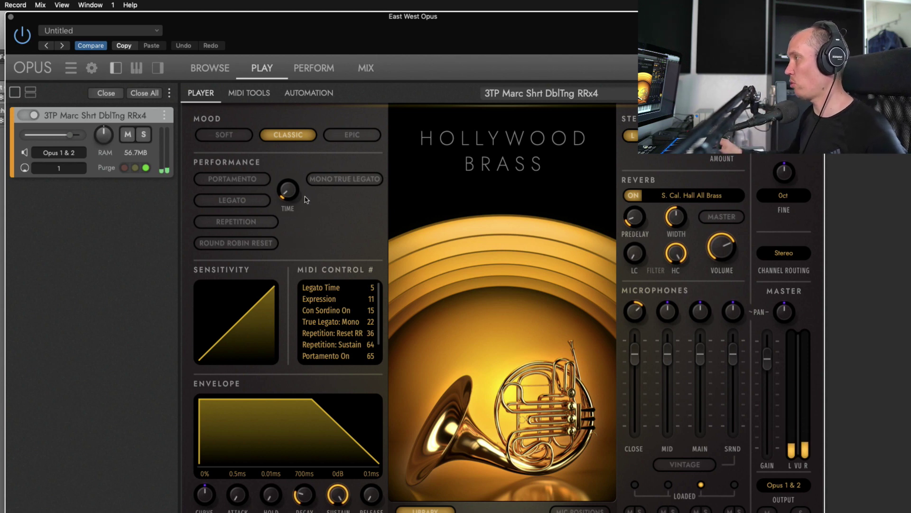
click(256, 201)
click(250, 181)
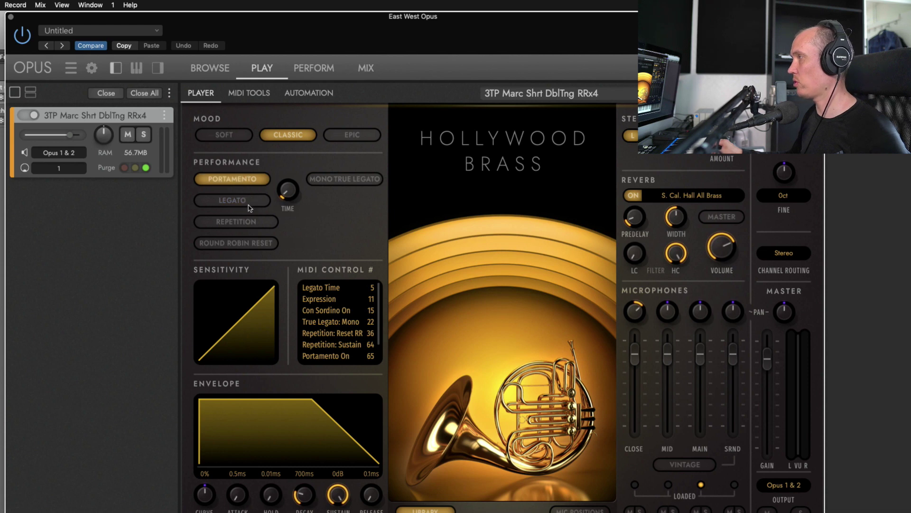
click(251, 203)
click(257, 202)
click(264, 179)
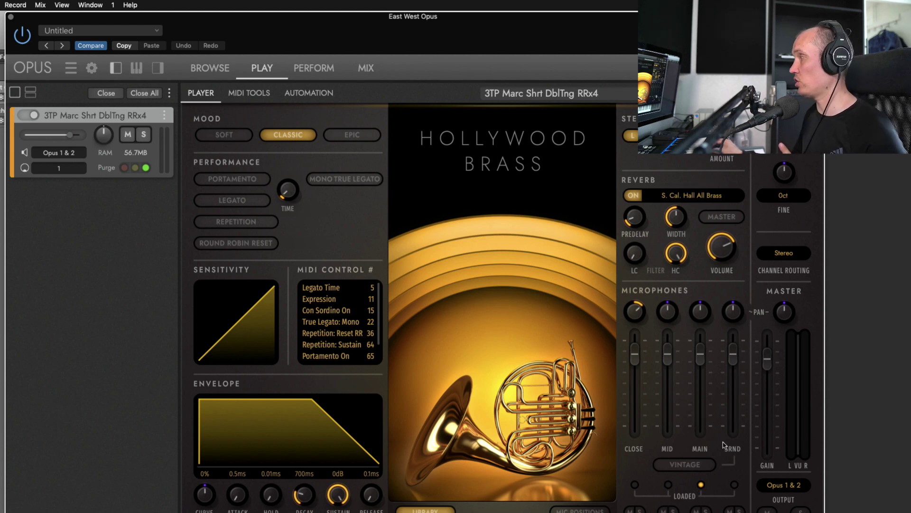
Load the Close and Mid microphone positions of the trumpet instrument in addition to Main
click(668, 485)
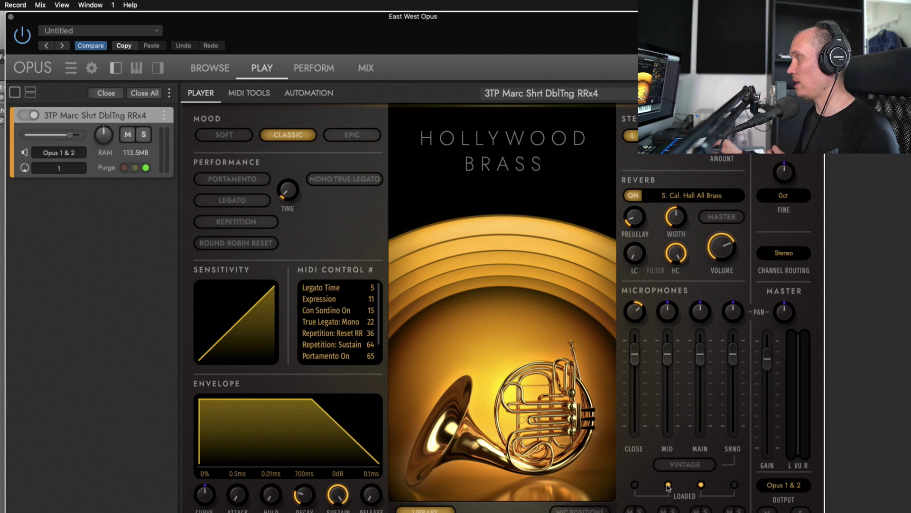
click(668, 484)
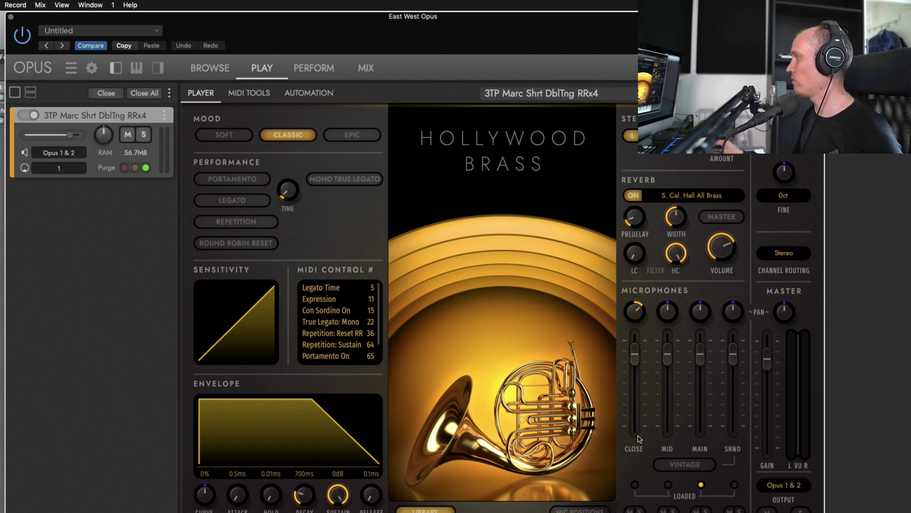
click(635, 485)
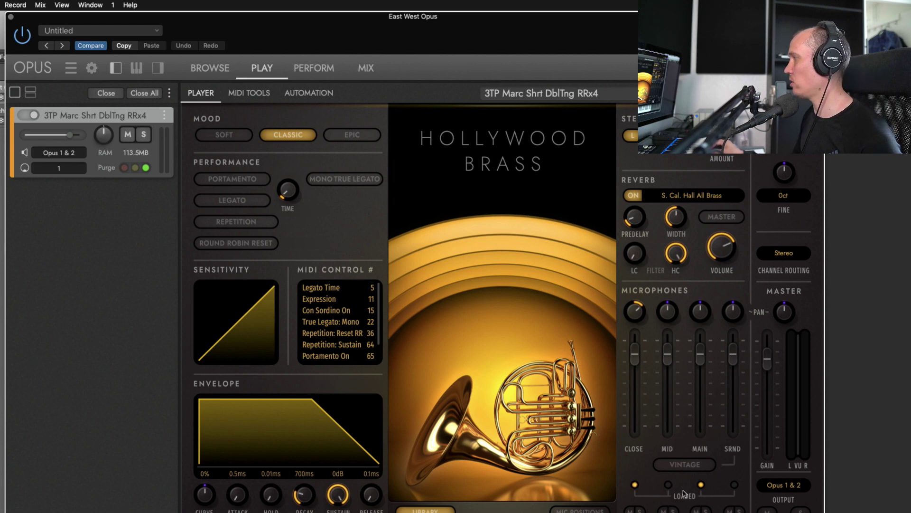
click(669, 485)
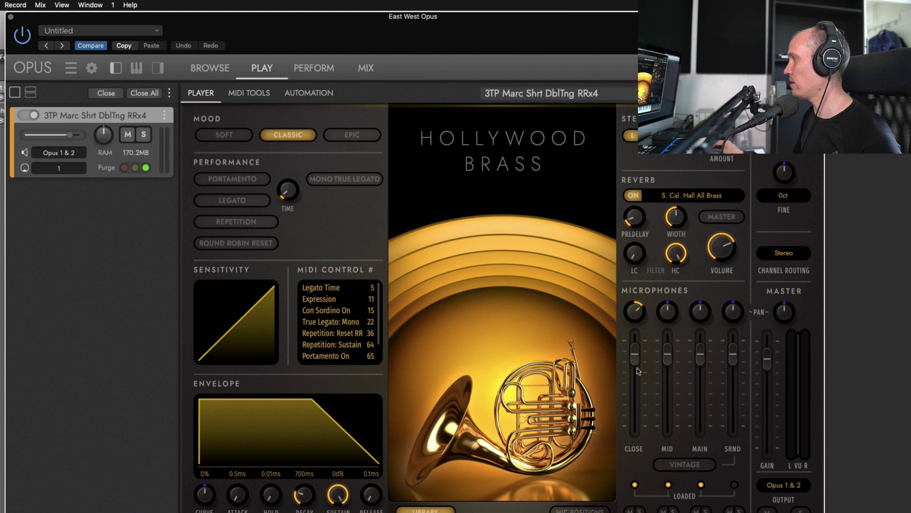
Rebalance the Close, Mid and Main microphone levels with Main lowest, and turn off the S. Cal. Hall All Brass reverb
drag(635, 353, 678, 376)
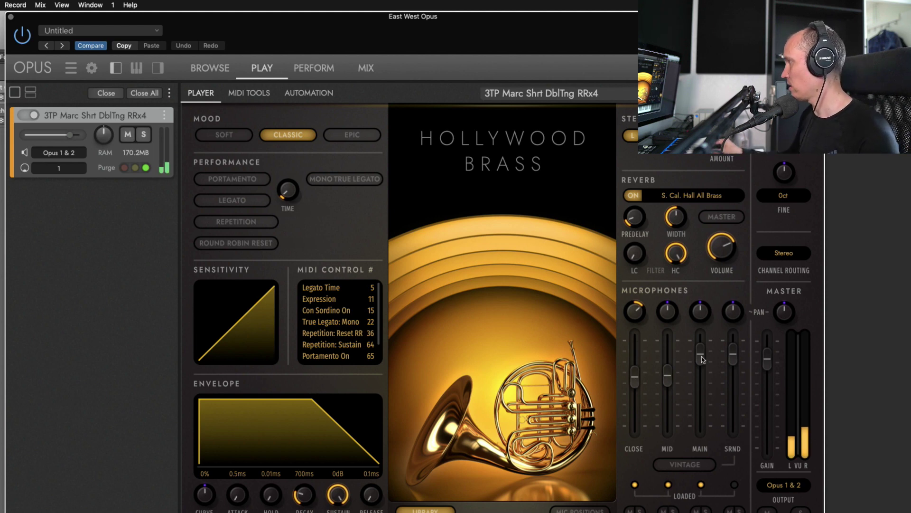
drag(700, 354, 701, 392)
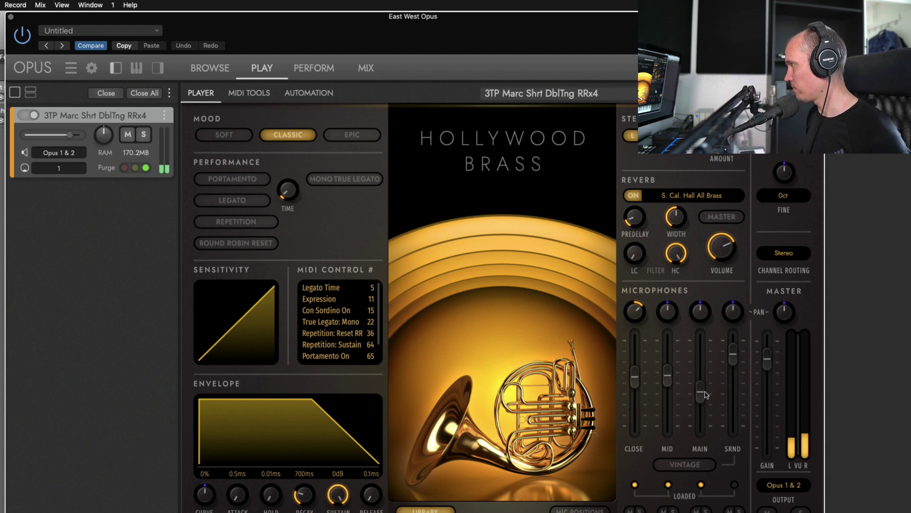
drag(634, 377, 635, 348)
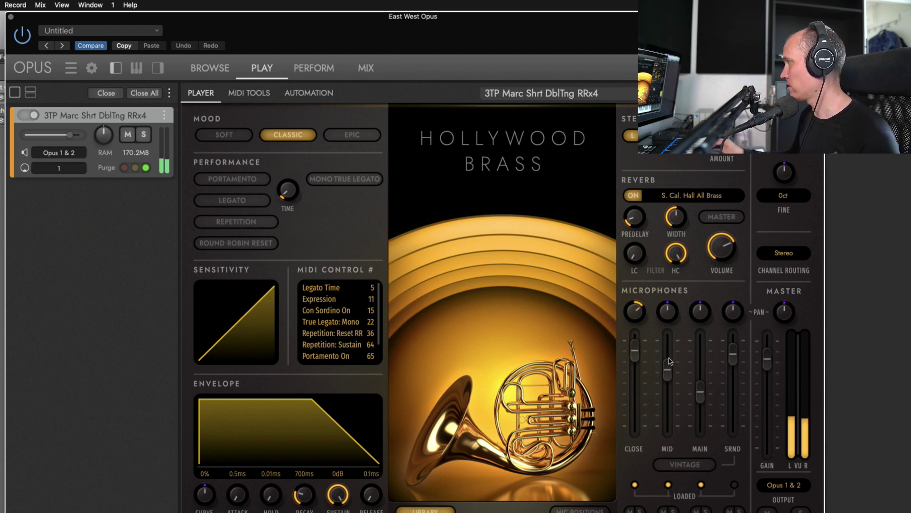
drag(667, 375, 634, 361)
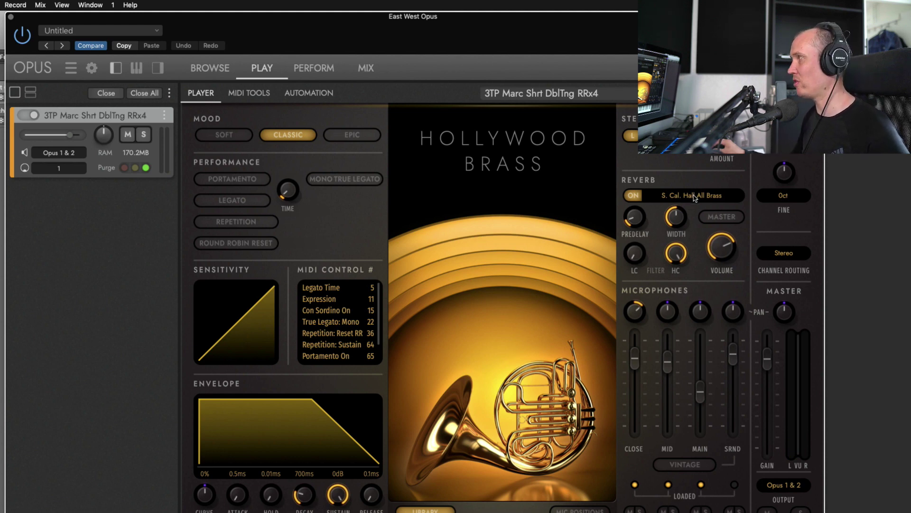
click(634, 193)
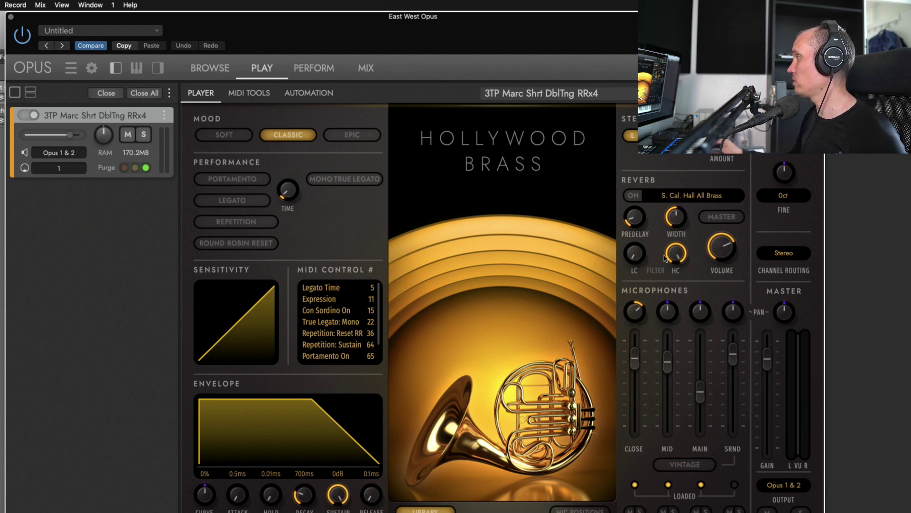
View the Perform zones and the Mix page, and switch the mixer display from Tabs to Console
click(311, 71)
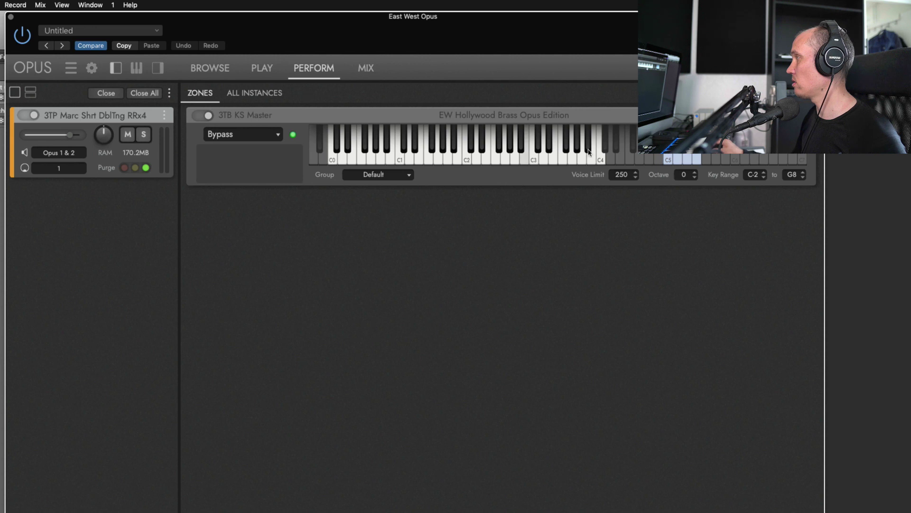
click(367, 69)
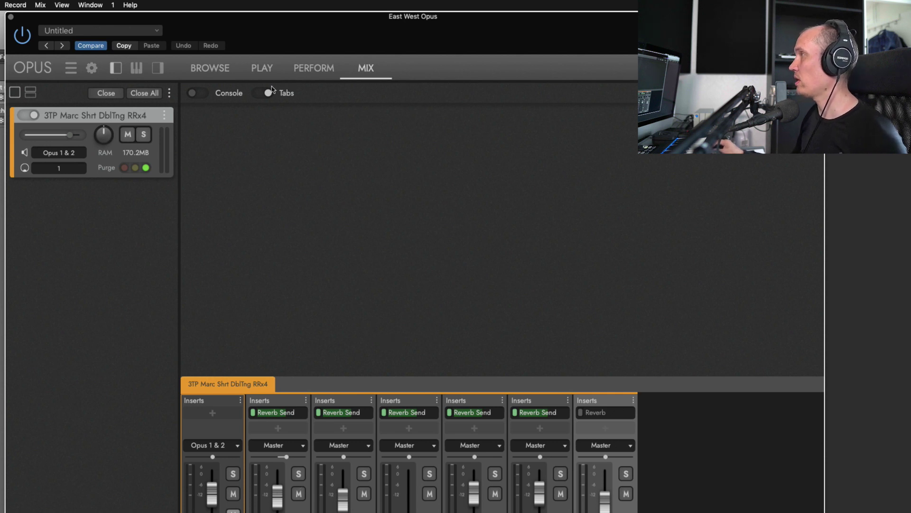
click(204, 94)
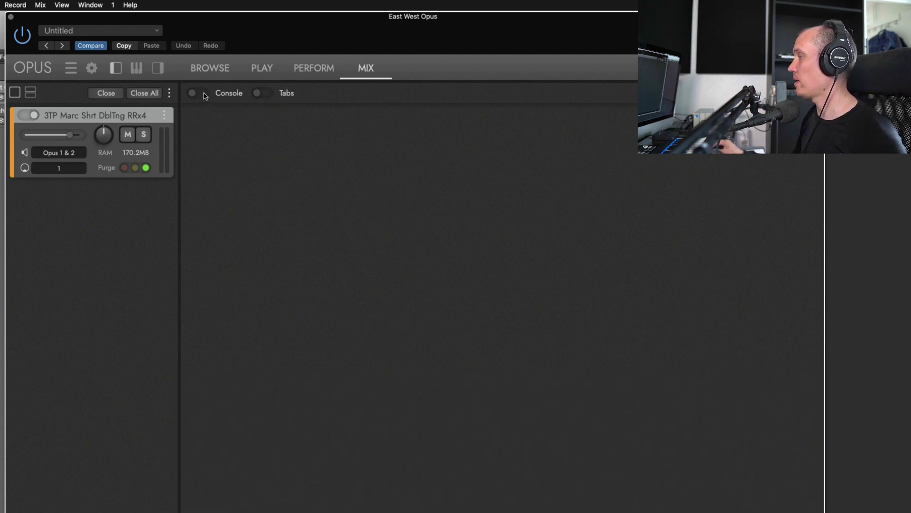
click(204, 94)
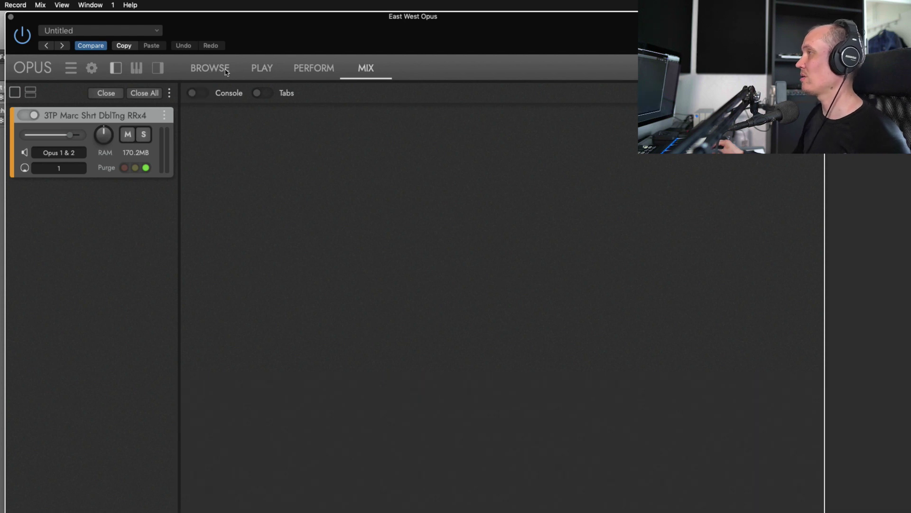
click(203, 92)
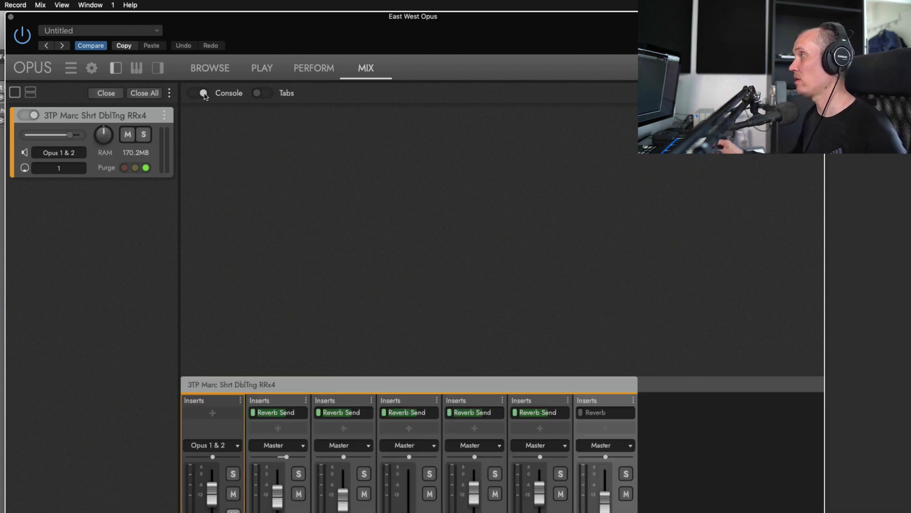
View the Reverb Send settings of the first microphone channel in the mixer console, and return to the Play page
click(306, 400)
click(278, 407)
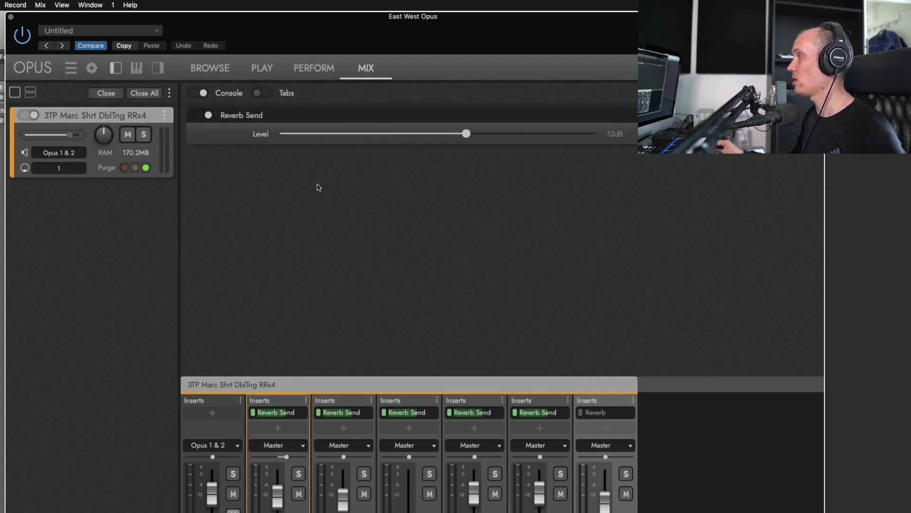
click(260, 70)
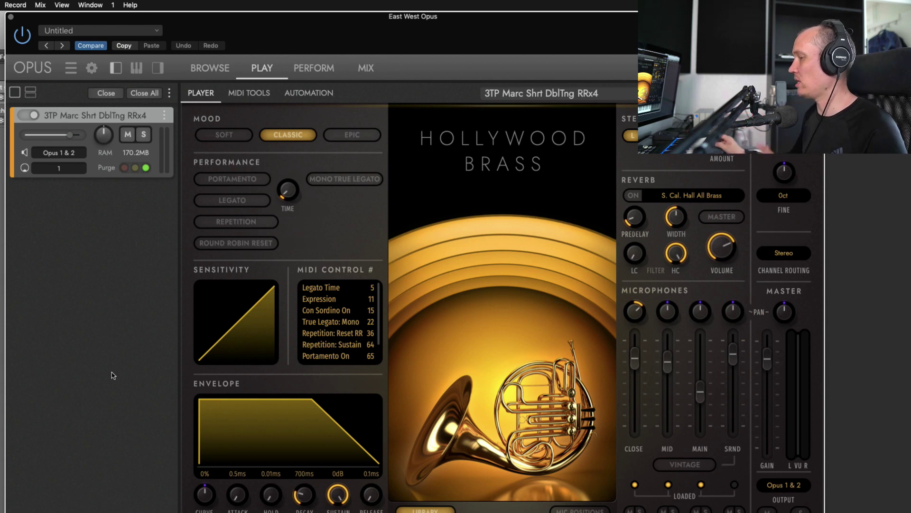
Revisit the MIDI Tools view and the Browse, Play and Perform pages, ending on the library browser
click(249, 93)
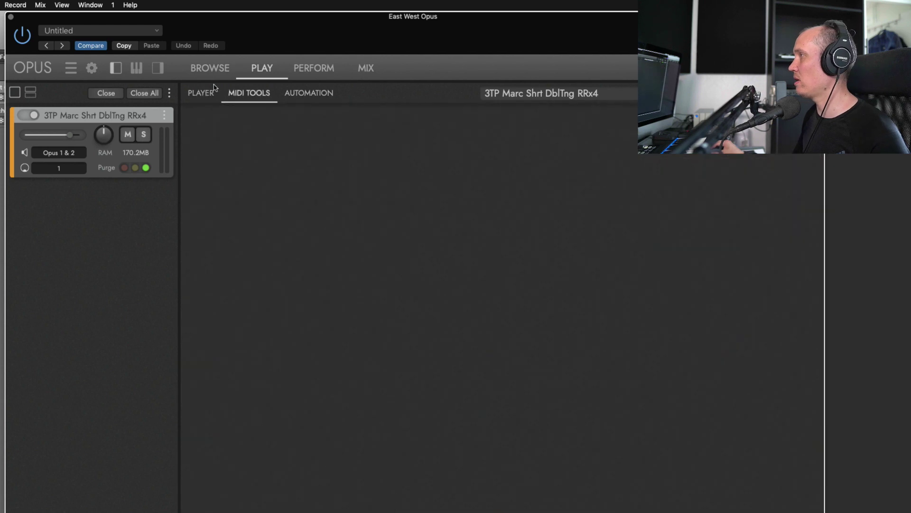
click(206, 70)
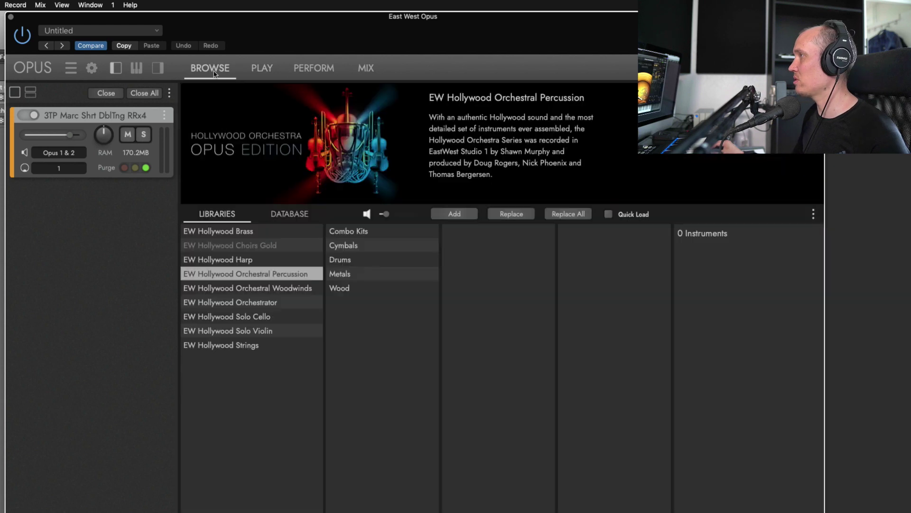
click(266, 71)
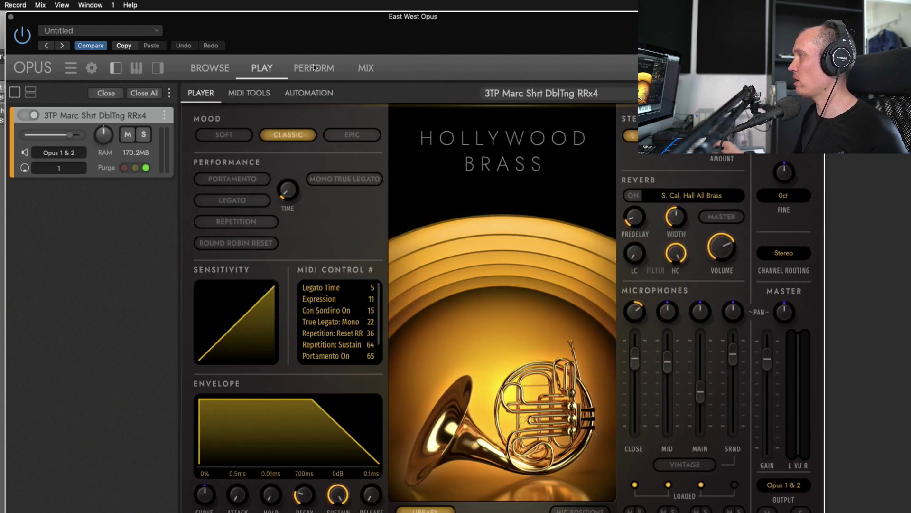
click(315, 68)
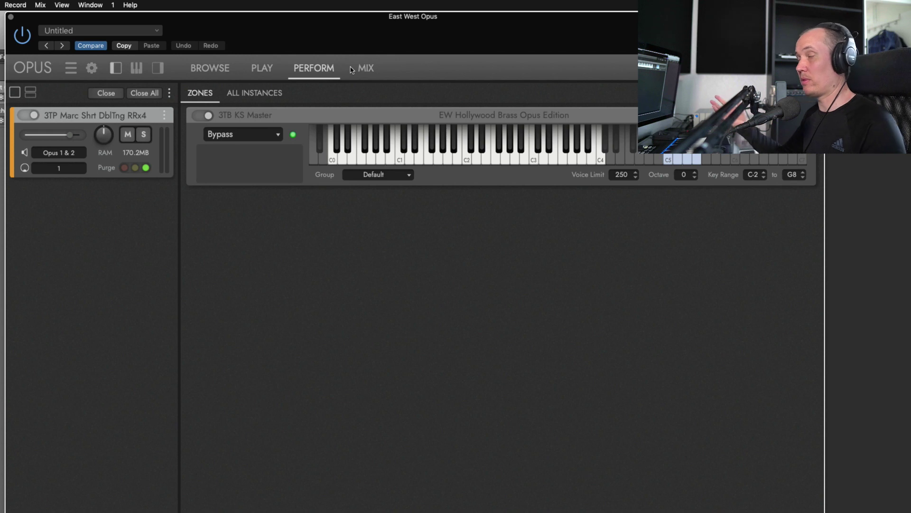
click(264, 67)
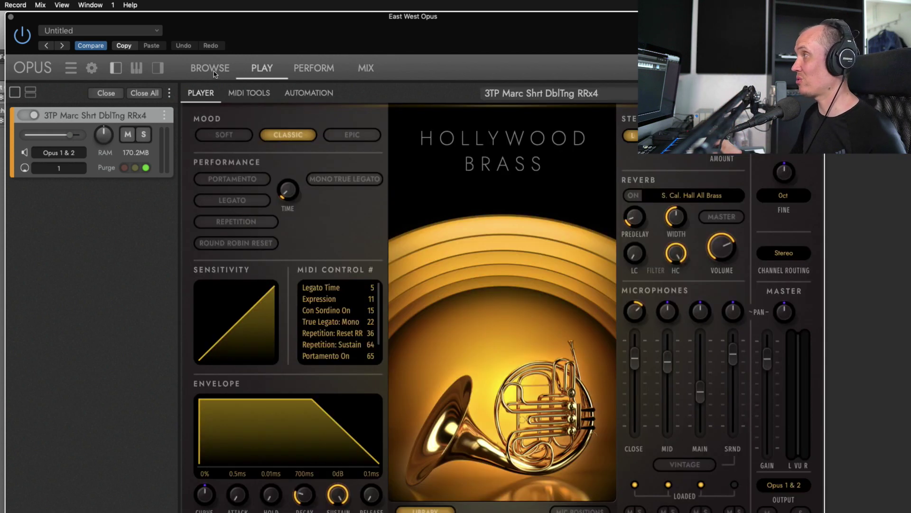
click(214, 71)
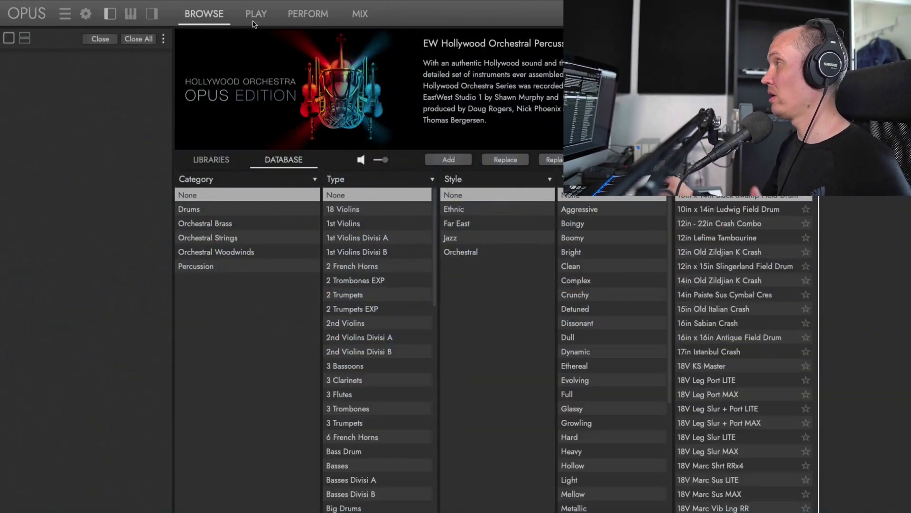
Load EW Hollywood Orchestrator from the list of libraries
click(209, 160)
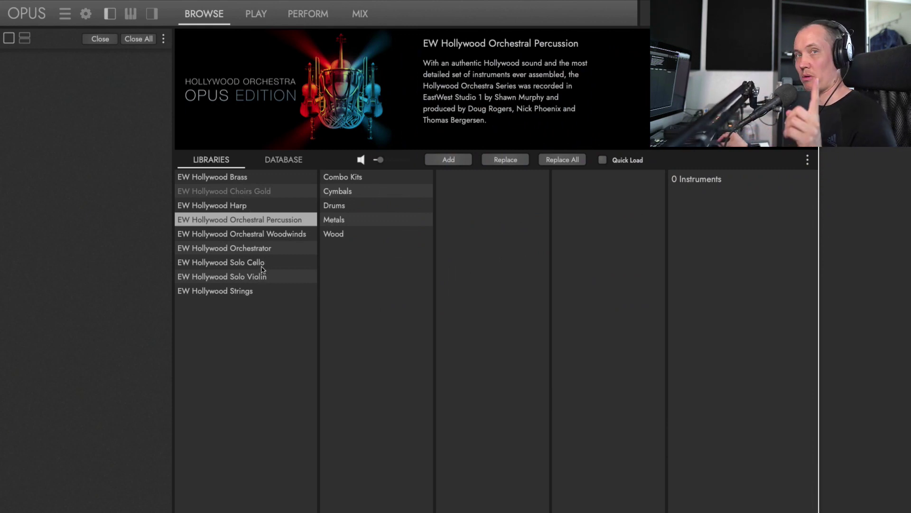
click(246, 249)
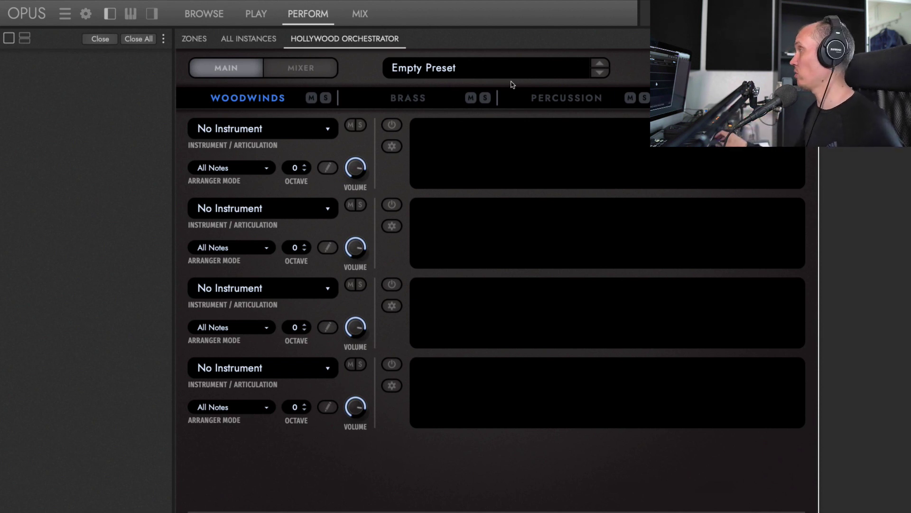
Load the Strings - Sustain Basic 01 ensemble preset from Strings Long and set the Basses Legato octave to -1
click(417, 72)
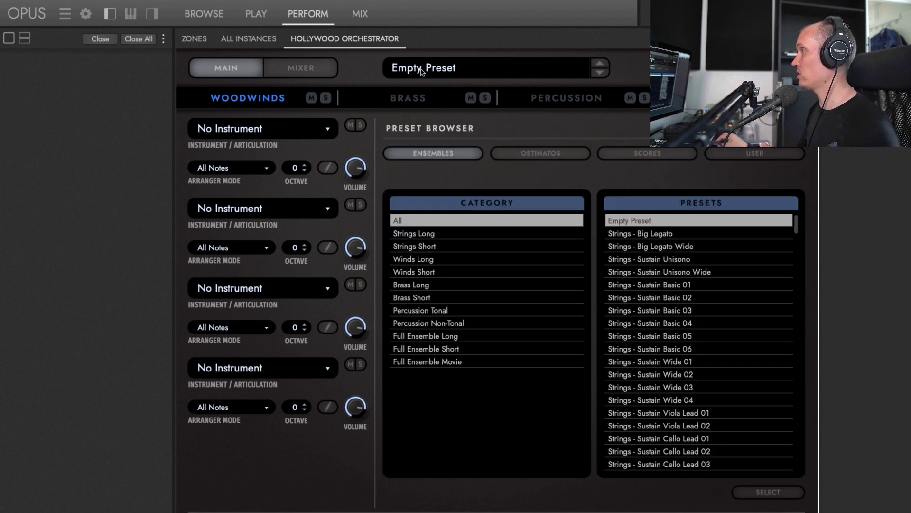
click(435, 234)
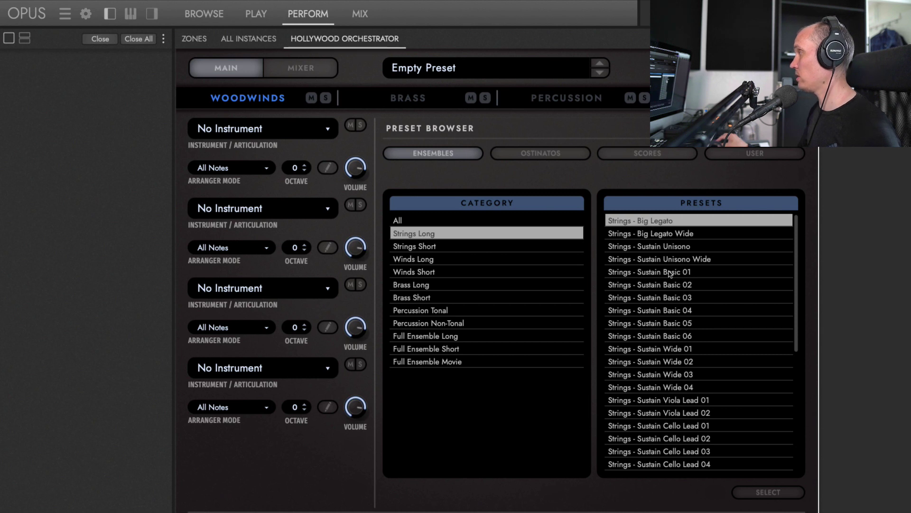
click(653, 273)
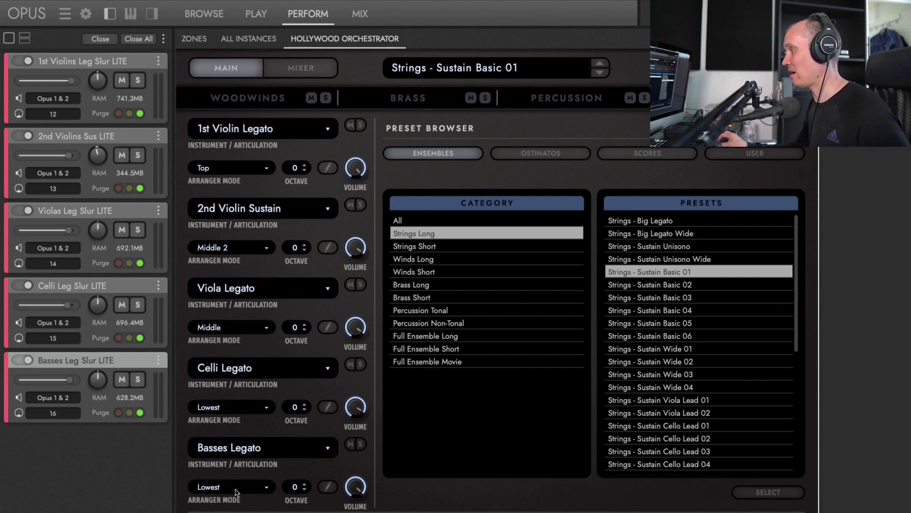
click(304, 485)
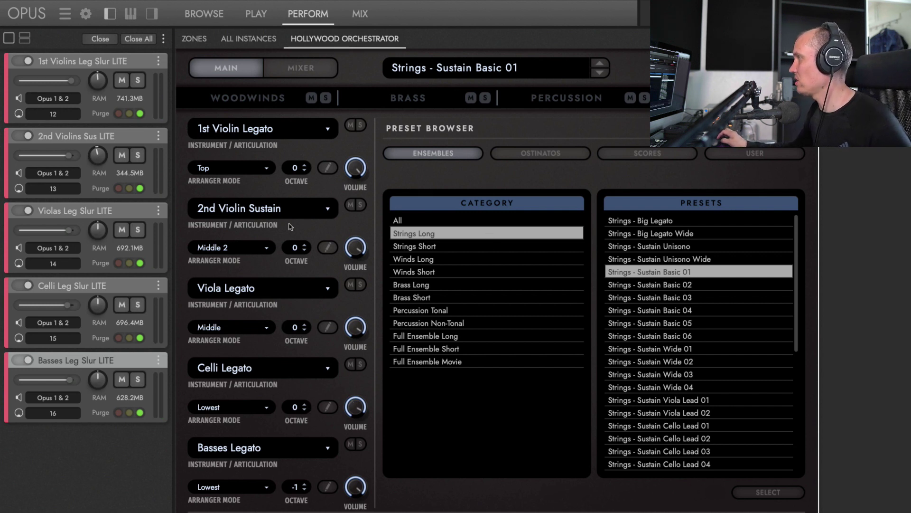
Load the Strings - Staccato Basic 01 preset from the Strings Short ensemble category
click(442, 76)
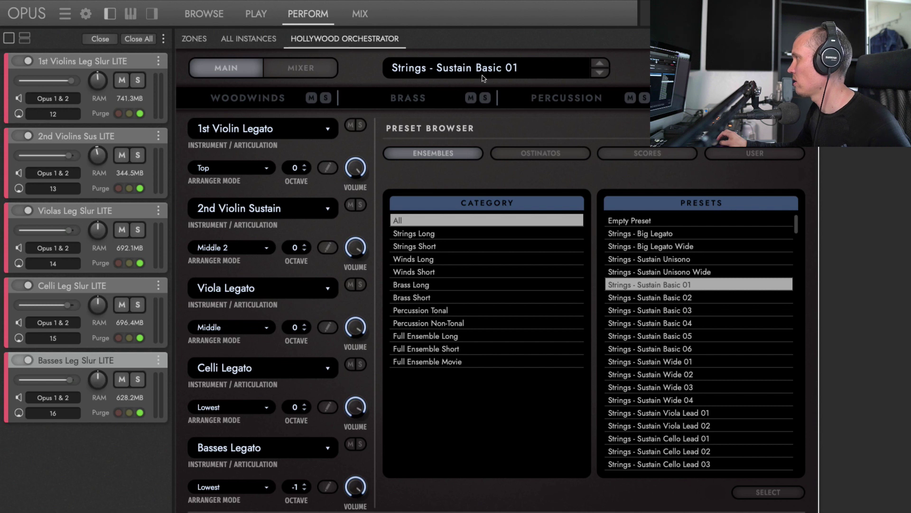
click(434, 245)
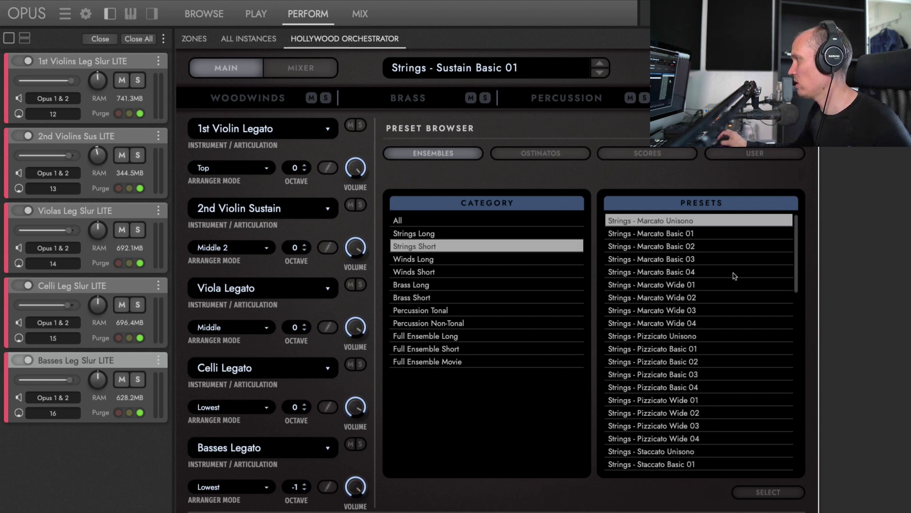
scroll(804, 298, down, 3)
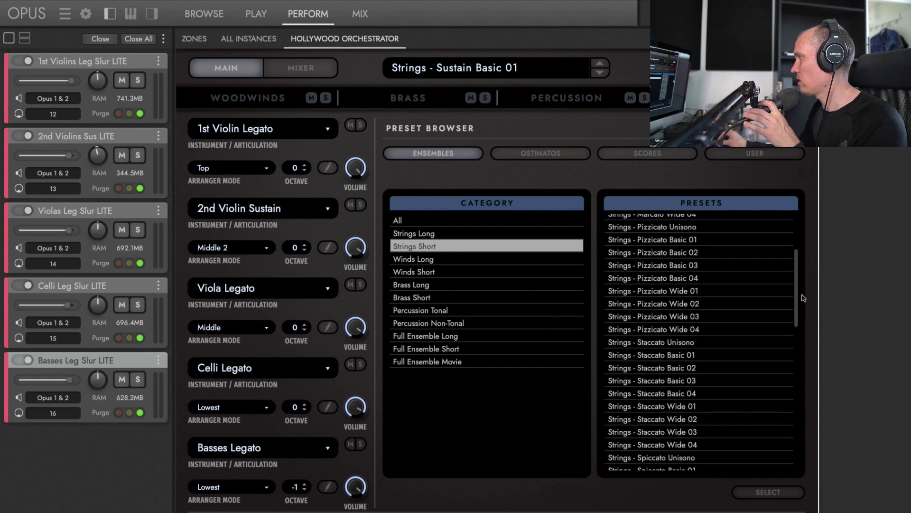
scroll(803, 298, down, 2)
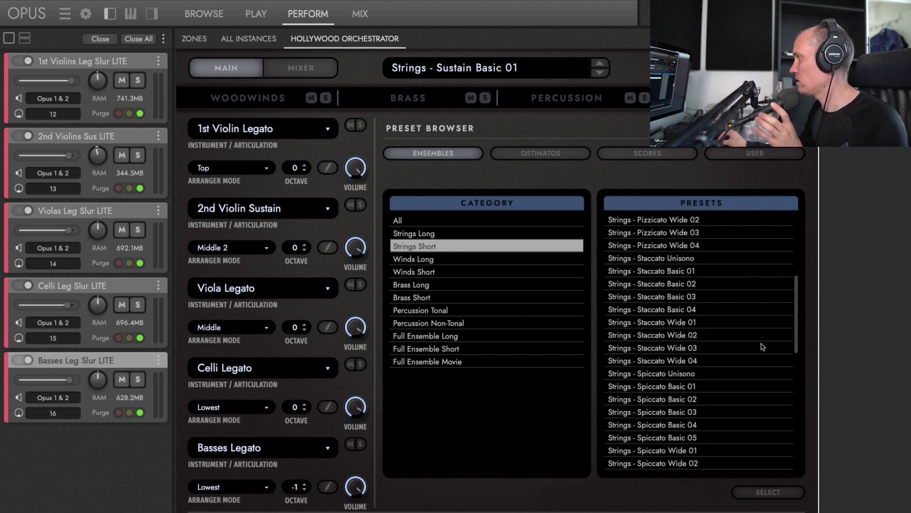
click(679, 273)
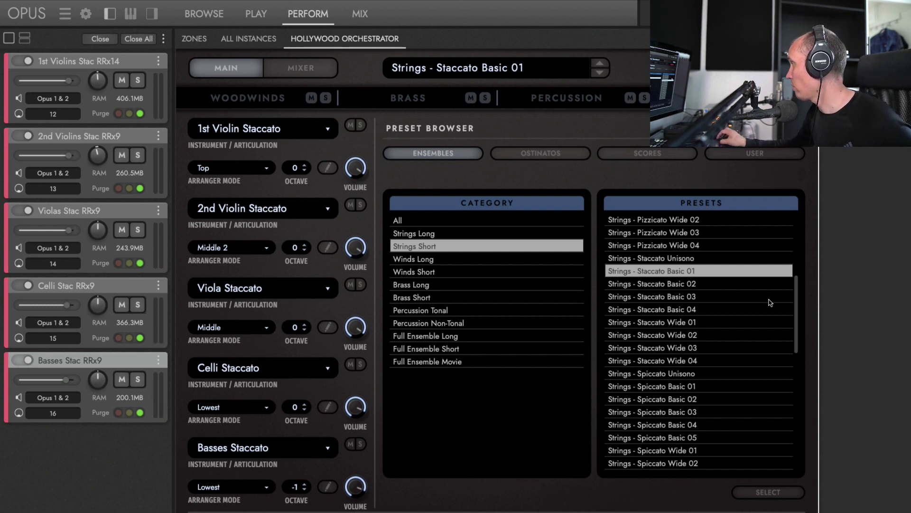
Look through the categories offered under the Ensembles, Ostinatos and Scores preset groups
click(439, 154)
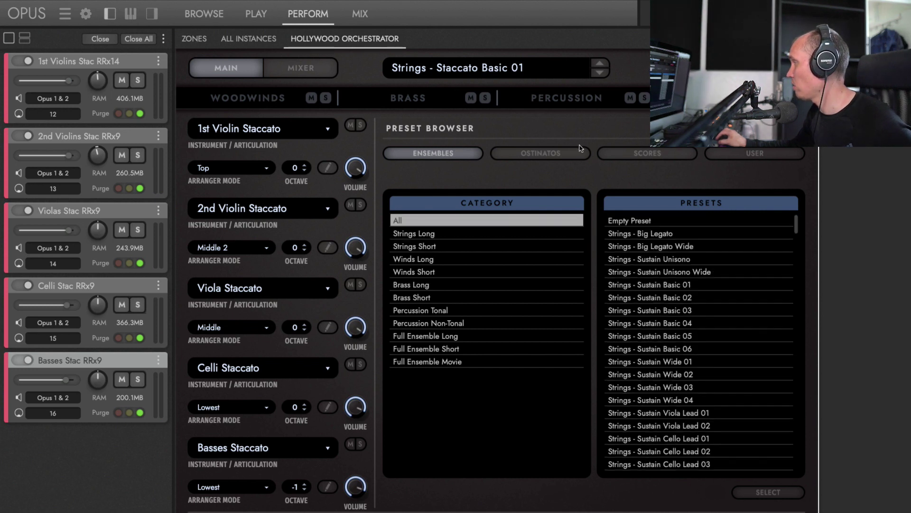
click(547, 154)
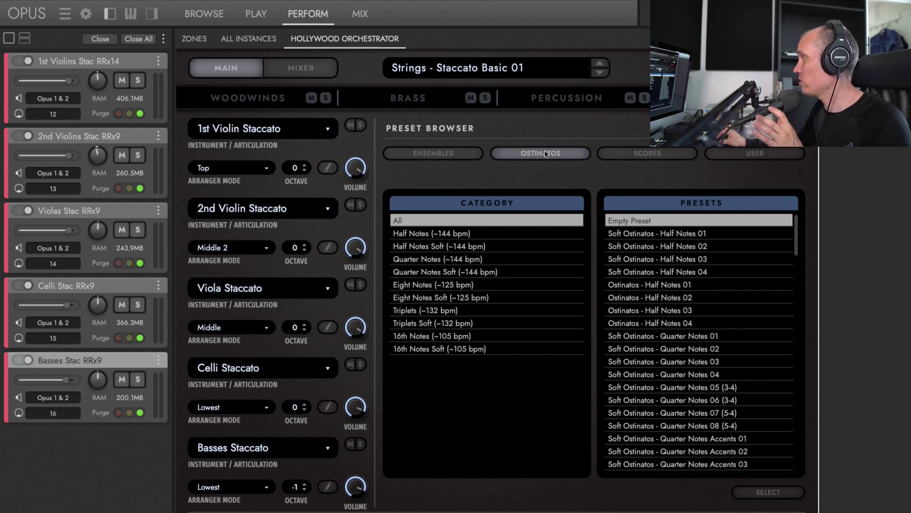
click(645, 155)
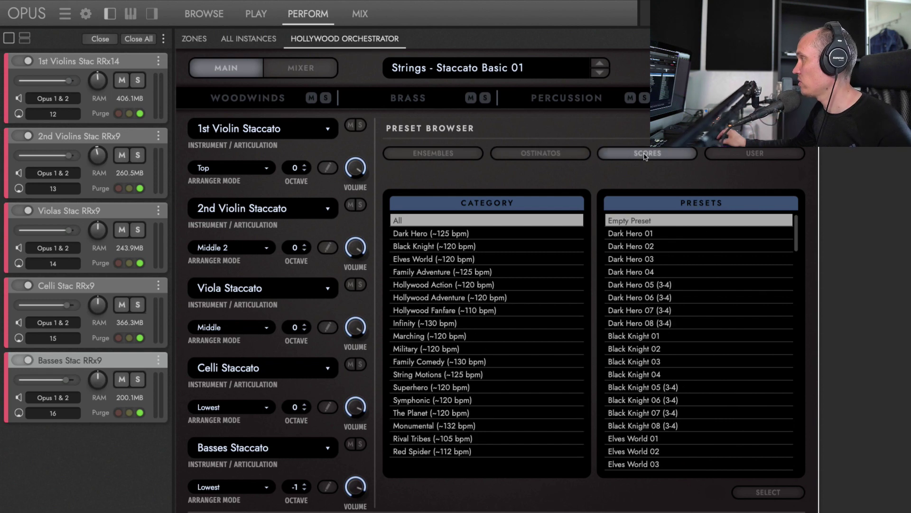
Load the Ostinatos - Eight Notes 09 (6-8) preset from the Eight Notes category and look over its instruments
click(564, 158)
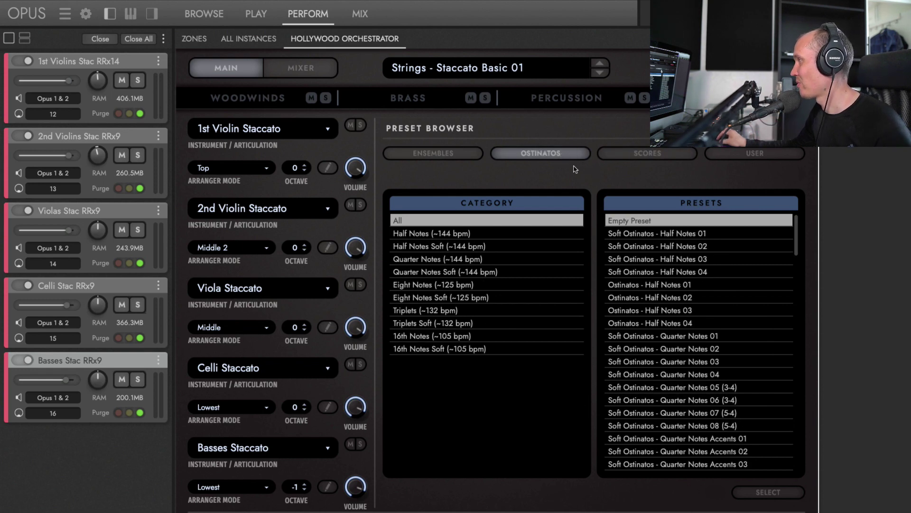
click(437, 284)
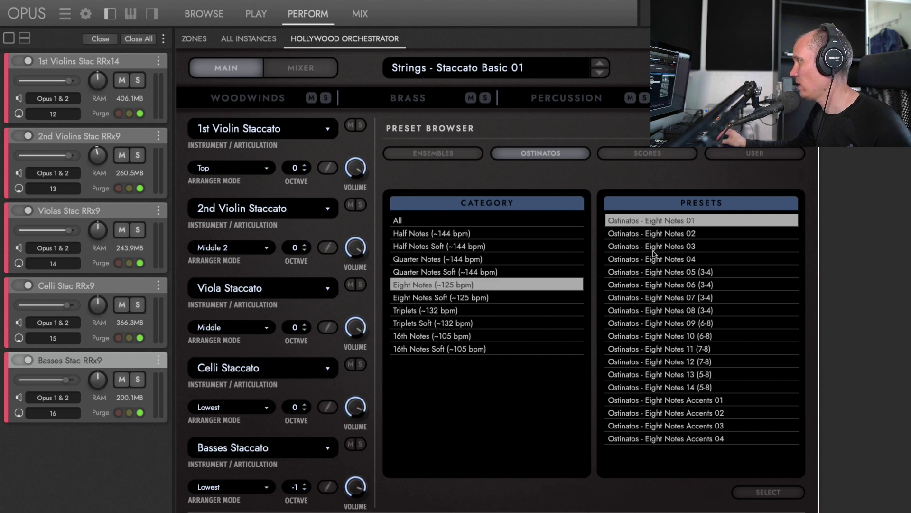
click(663, 326)
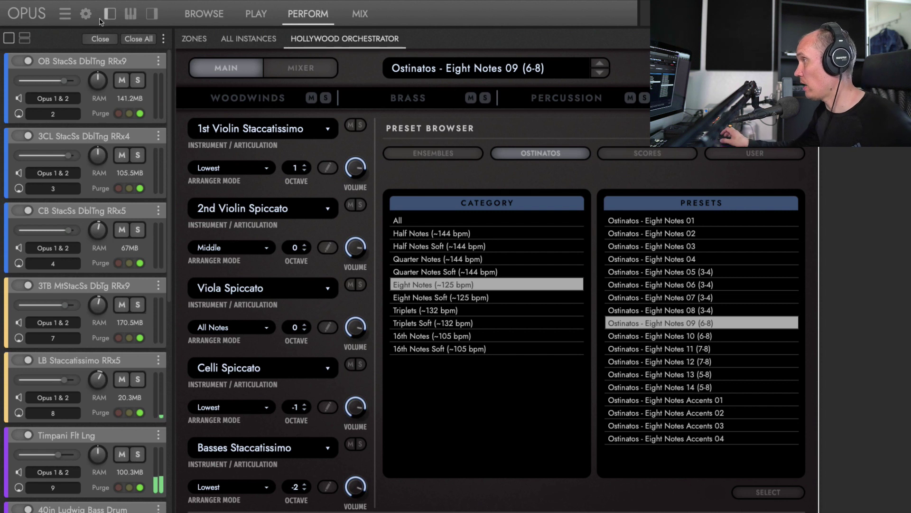
scroll(95, 143, down, 1)
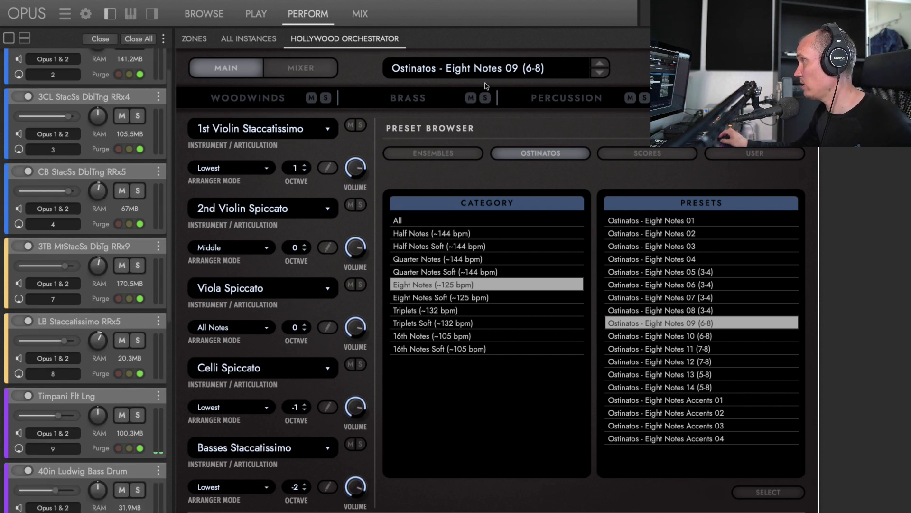
Load the Elves World 02 preset from the Scores group and look over the instruments it adds to the rack
click(433, 71)
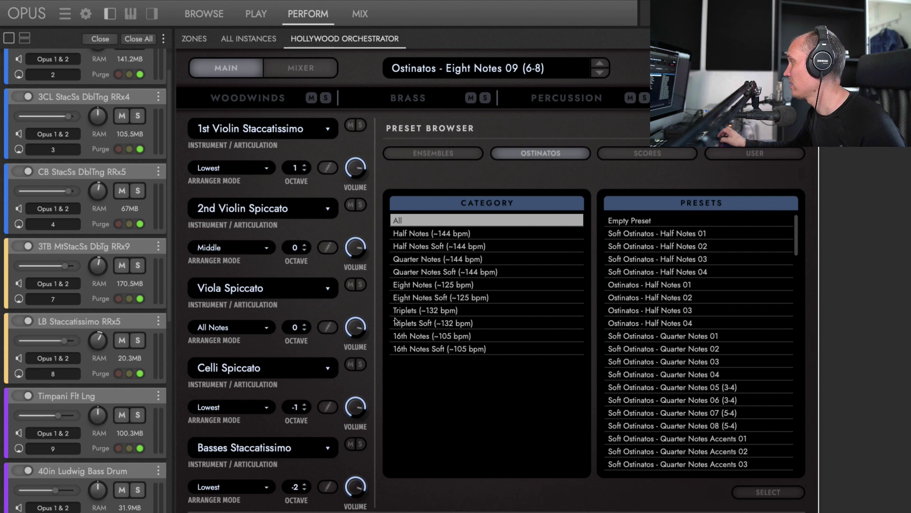
click(661, 154)
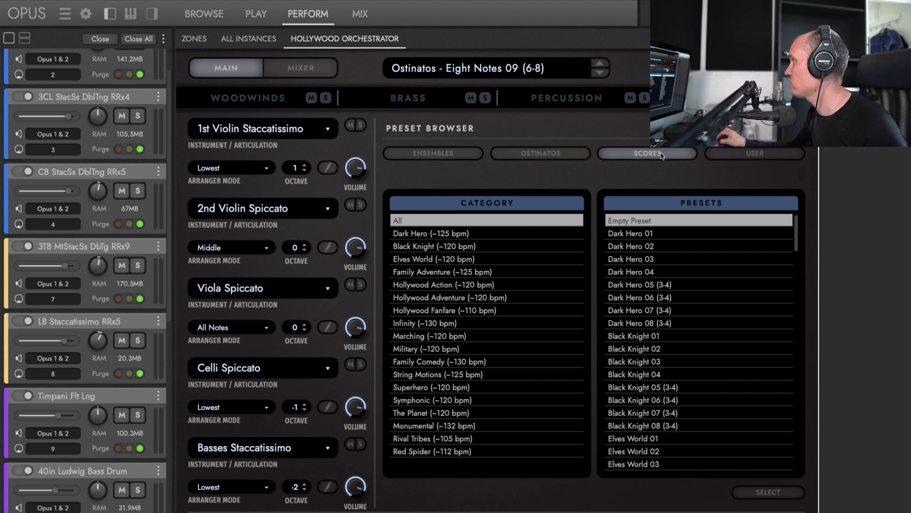
click(453, 260)
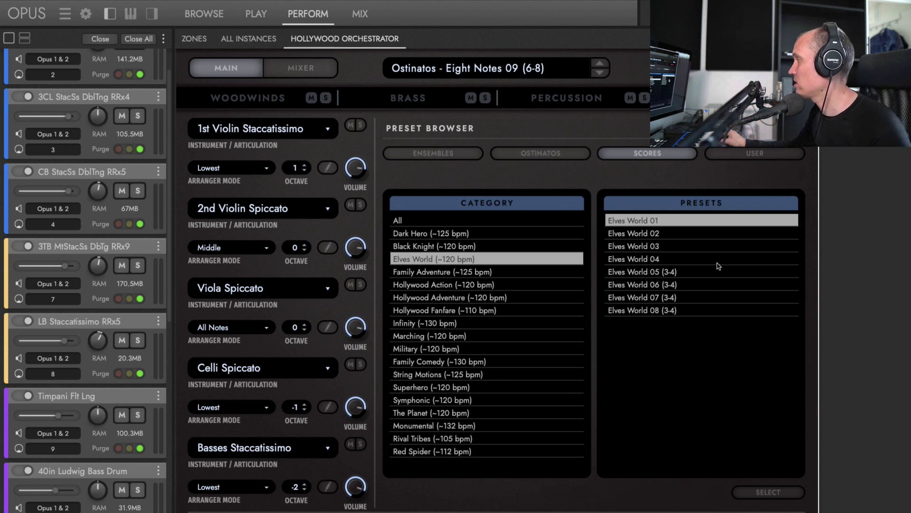
click(654, 233)
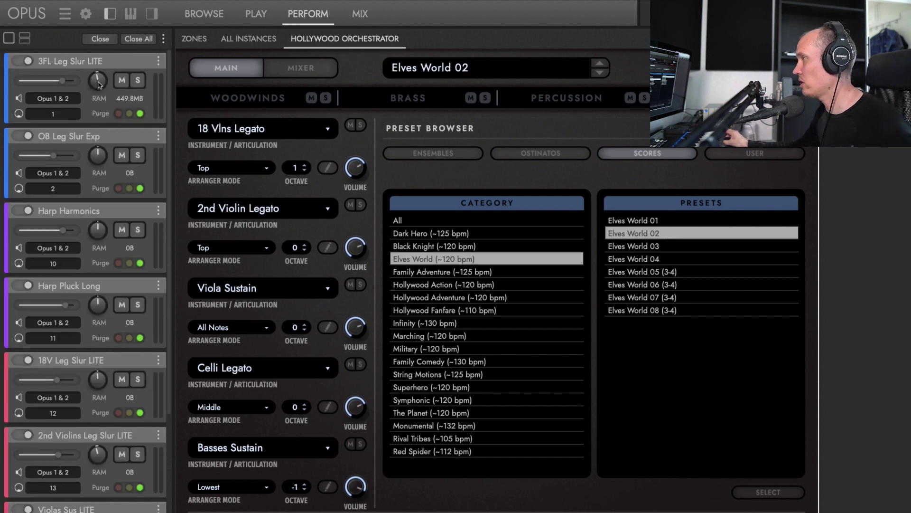
scroll(126, 345, down, 3)
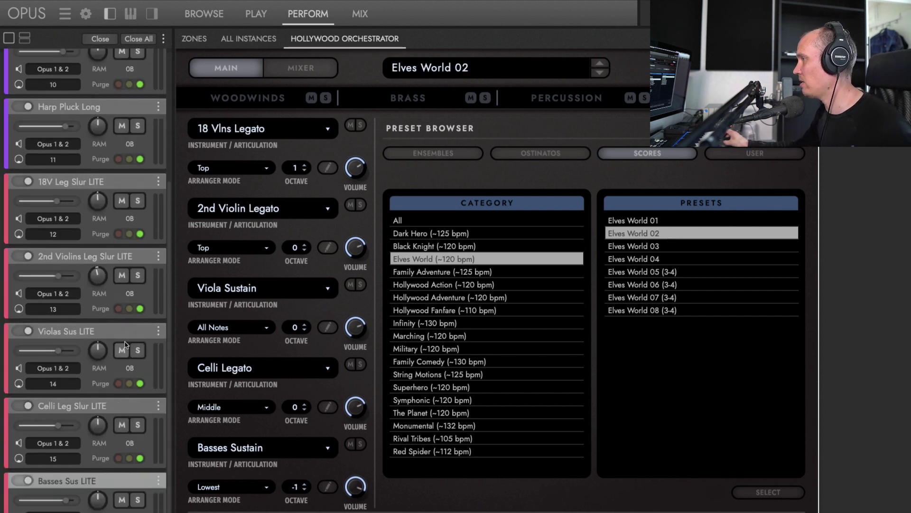
scroll(125, 345, up, 3)
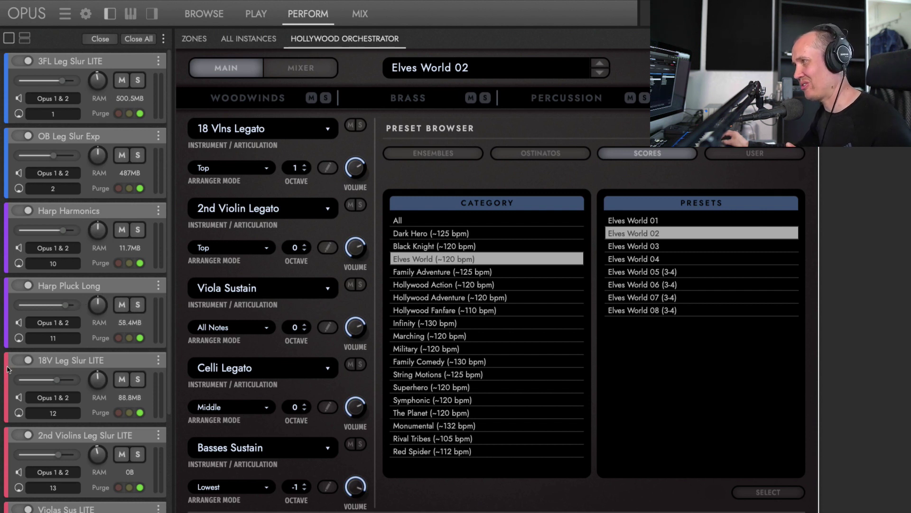
scroll(83, 365, down, 4)
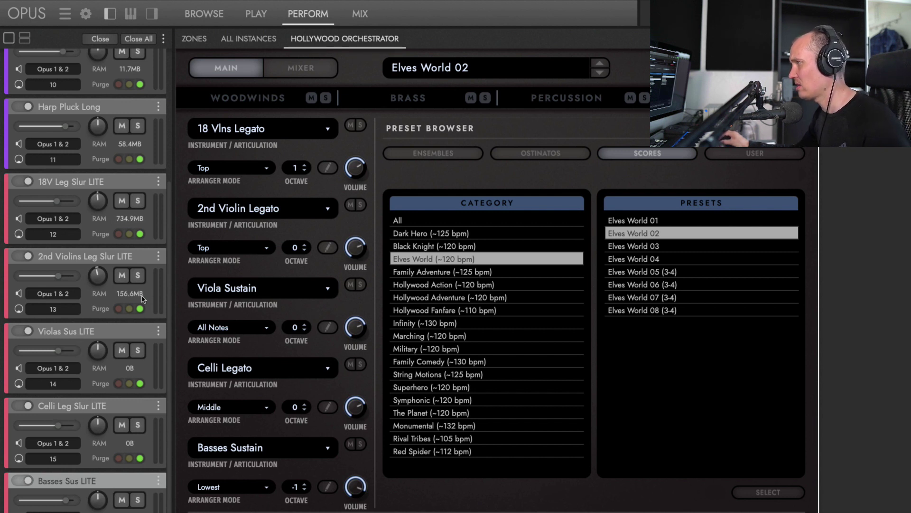
scroll(142, 296, up, 4)
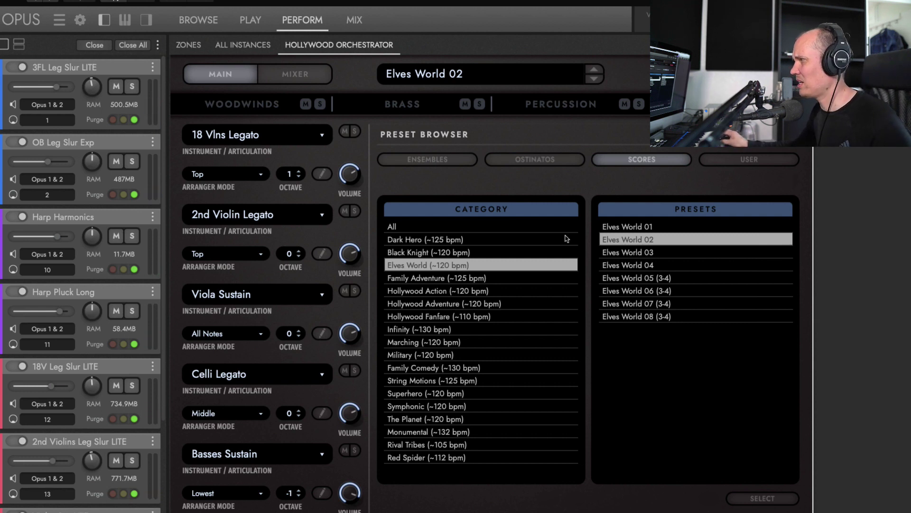
Load the Dark Hero 01 preset from the Dark Hero scores category and look over the instruments it adds to the rack
click(439, 241)
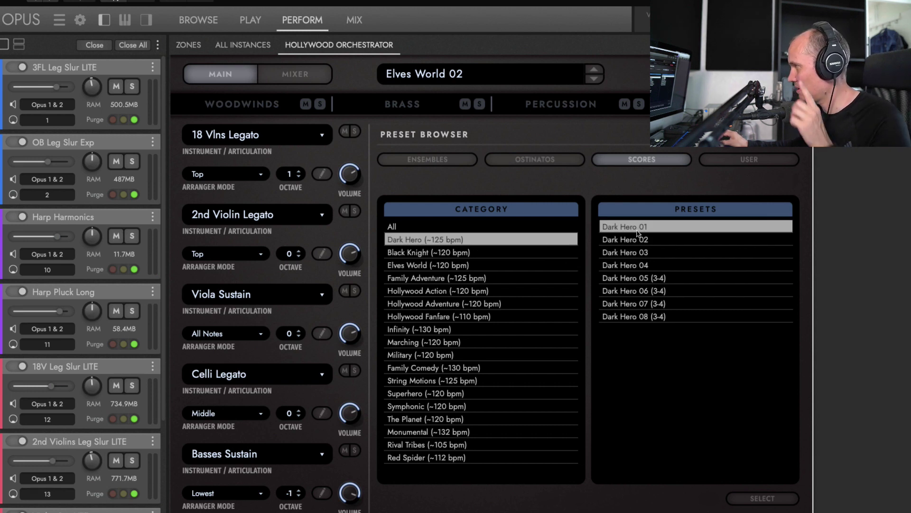
double_click(666, 228)
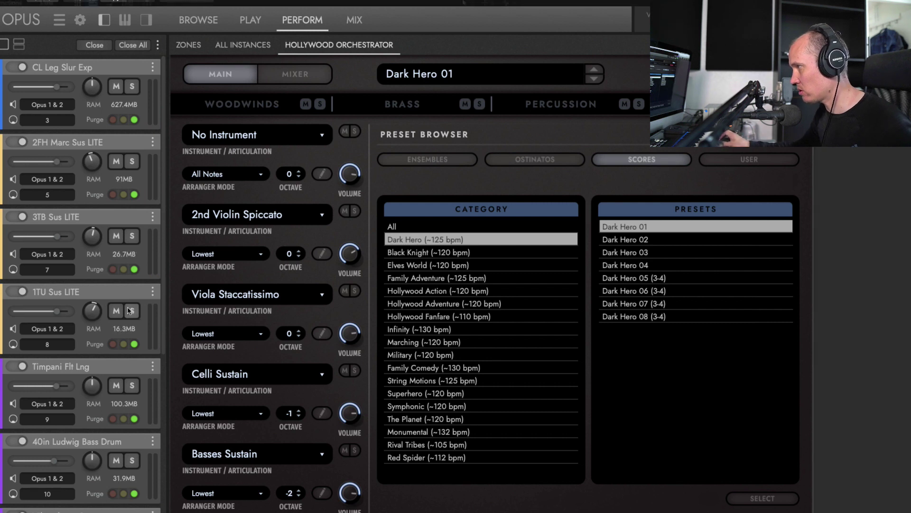
scroll(152, 338, down, 7)
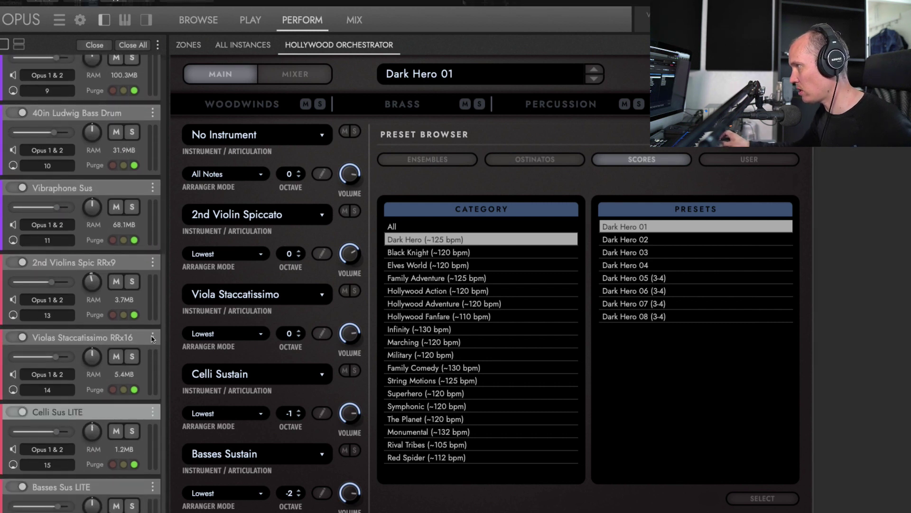
scroll(152, 338, up, 7)
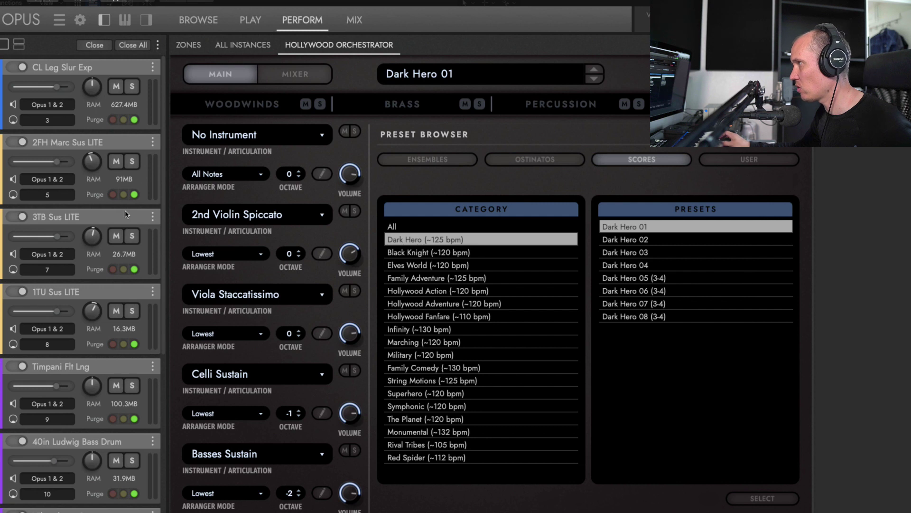
mouse_move(89, 166)
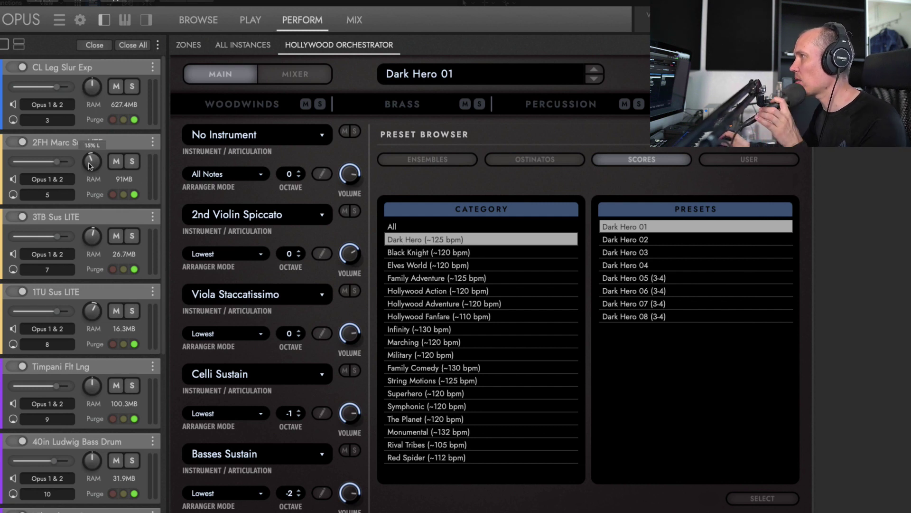
scroll(94, 338, down, 1)
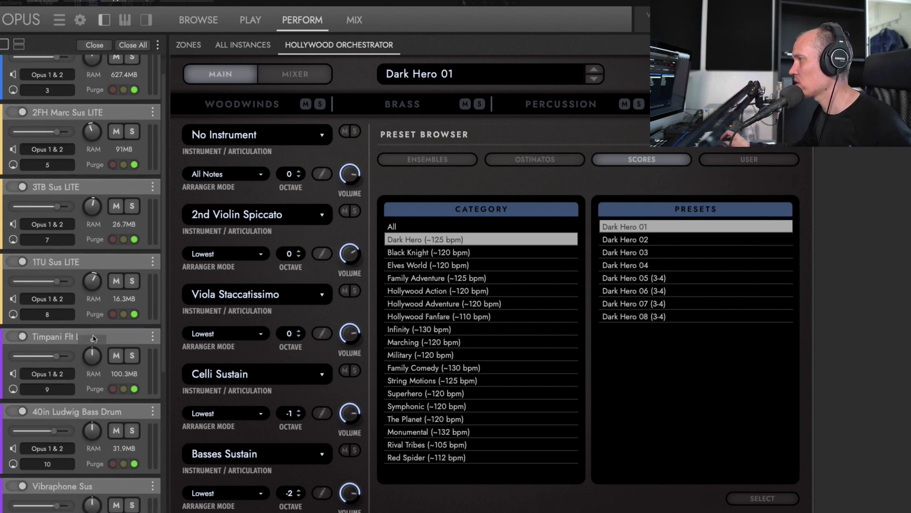
scroll(94, 338, down, 6)
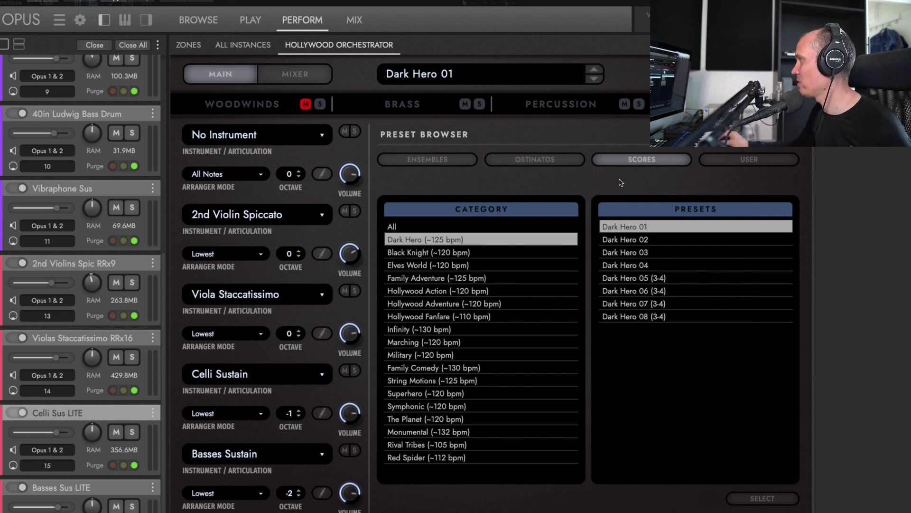
Load the Superhero 03 preset from the Superhero scores category
click(434, 394)
click(636, 252)
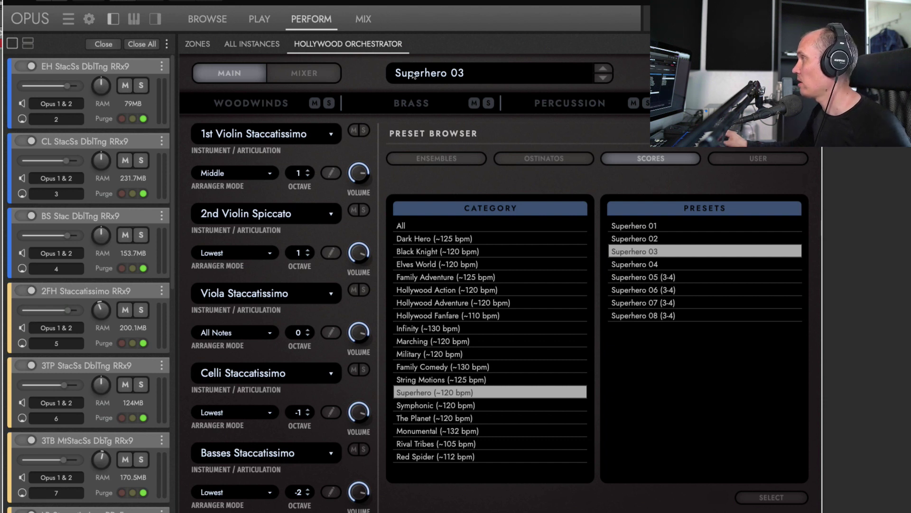
Look through the Ensembles preset group and the User group for custom presets
click(414, 161)
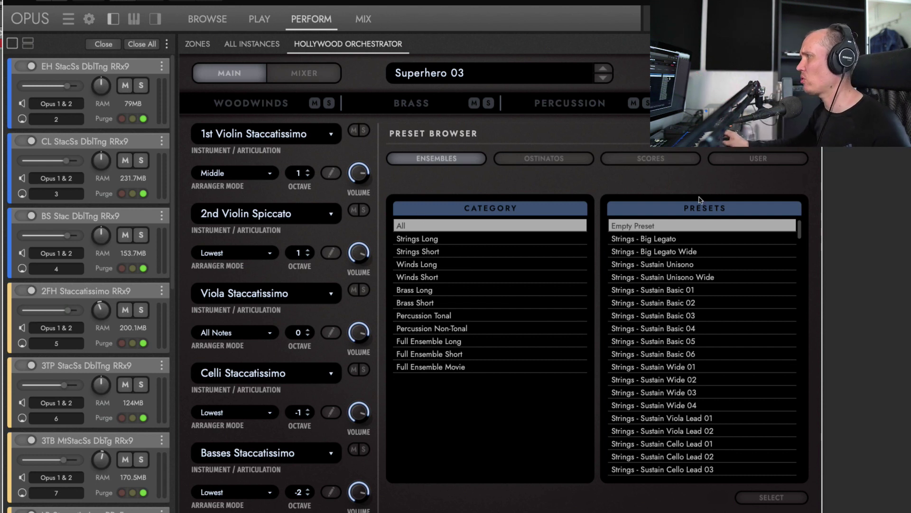
click(749, 160)
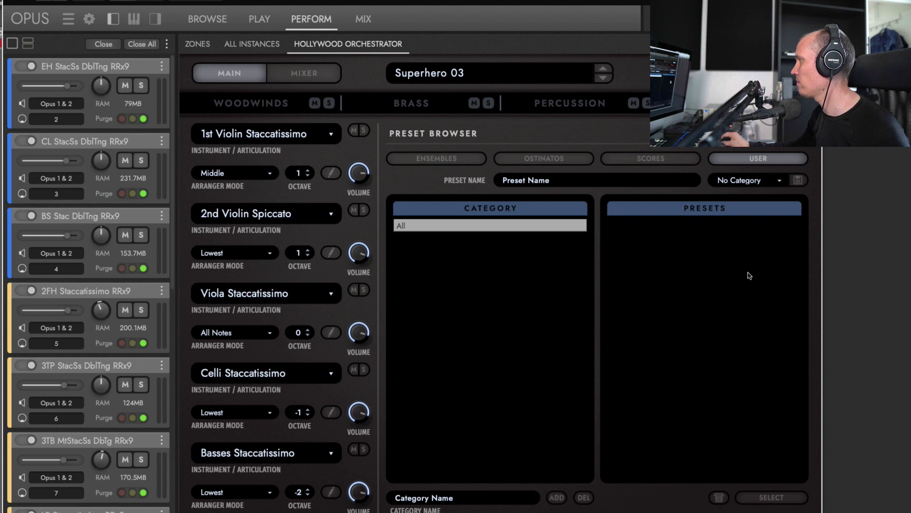
click(769, 180)
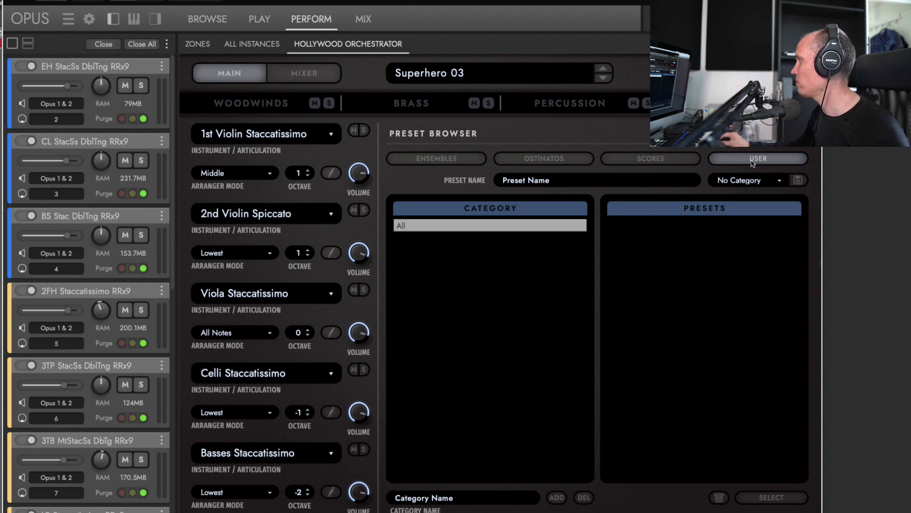
Close all instruments loaded in the rack
click(142, 43)
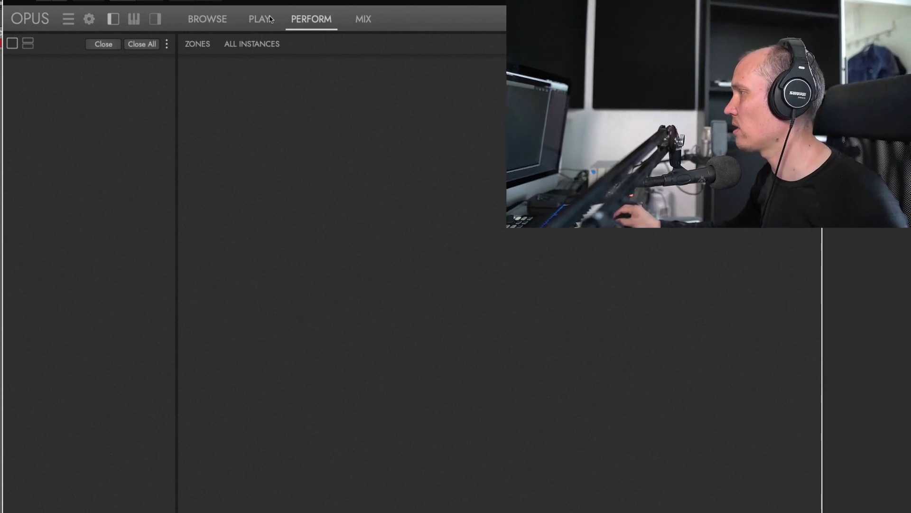
click(258, 19)
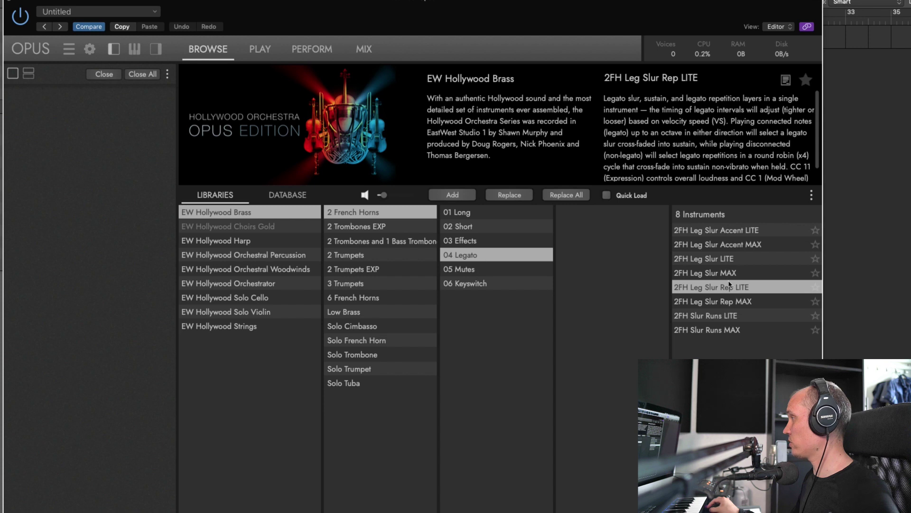
Load the French horn legato instruments 2FH Leg Slur Rep LITE, 2FH Leg Slur Accent LITE and 2FH Slur Runs LITE in turn
double_click(759, 287)
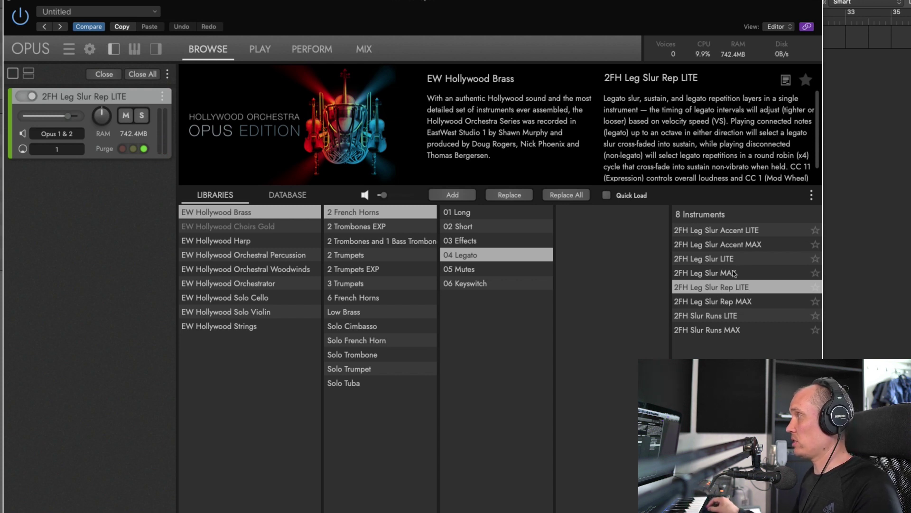
click(732, 235)
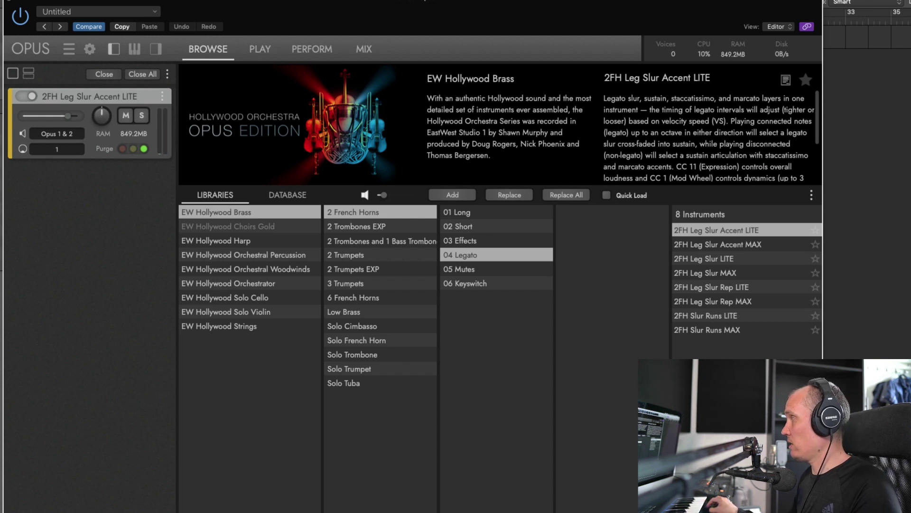
double_click(765, 317)
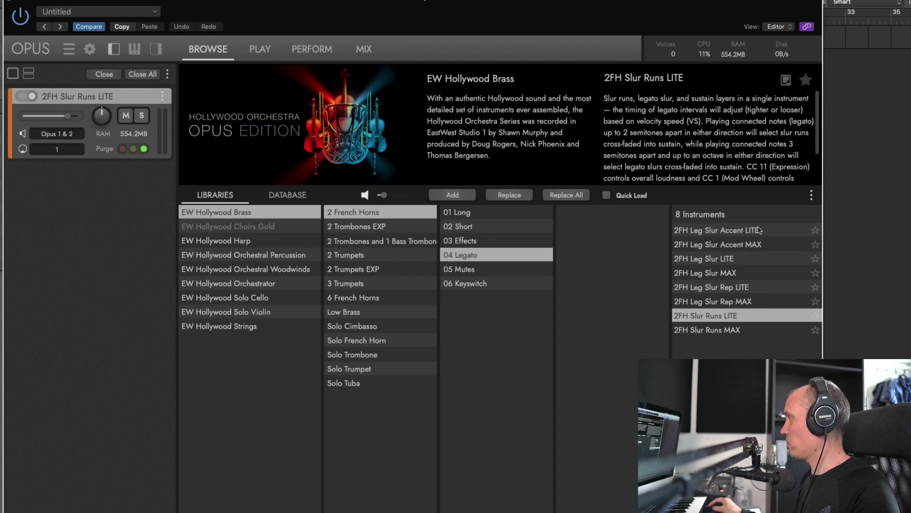
Load 2FH Rip Shake RR from the 2 French Horns Effects category and view it on the Perform and Play pages
click(481, 242)
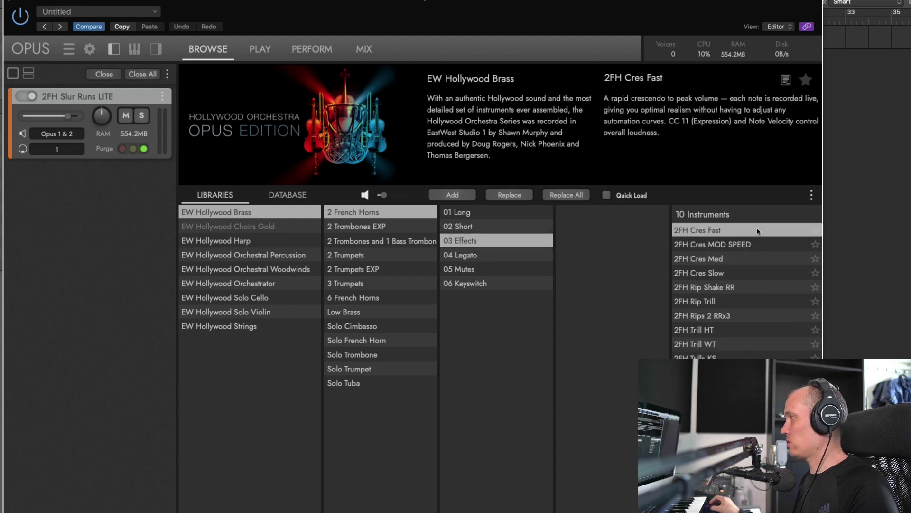
click(735, 288)
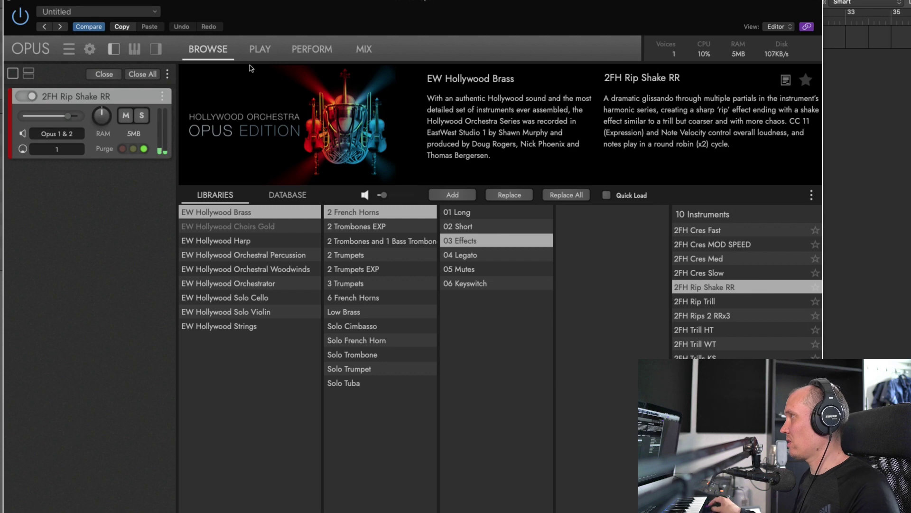
click(329, 51)
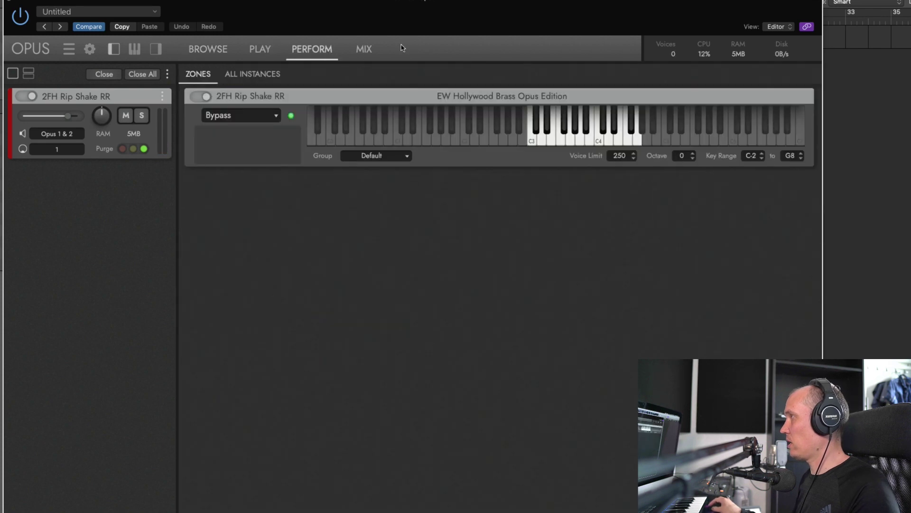
click(260, 49)
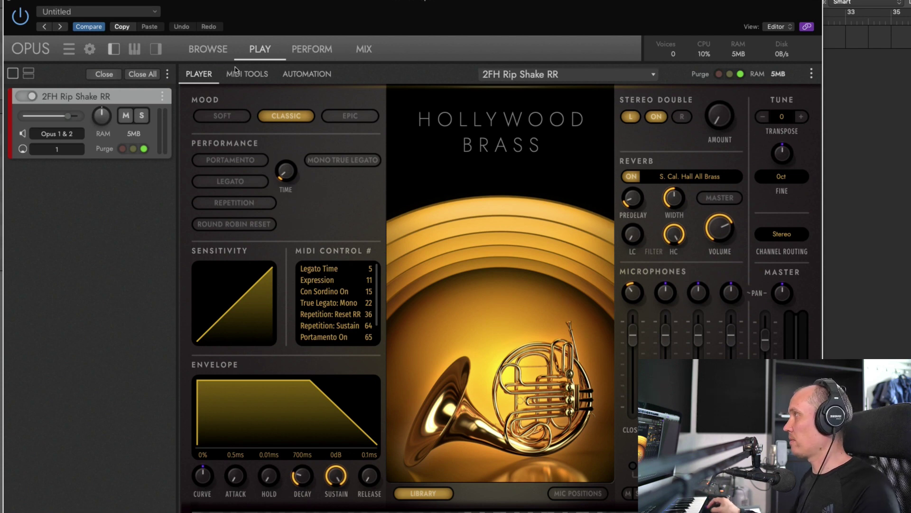
Load 2TB Reps RRx16, 2TB Stac DblTng RRx8 and 2TB Marc Lng DblTng RRx4 in turn from the 2 Trombones EXP Short category
click(217, 51)
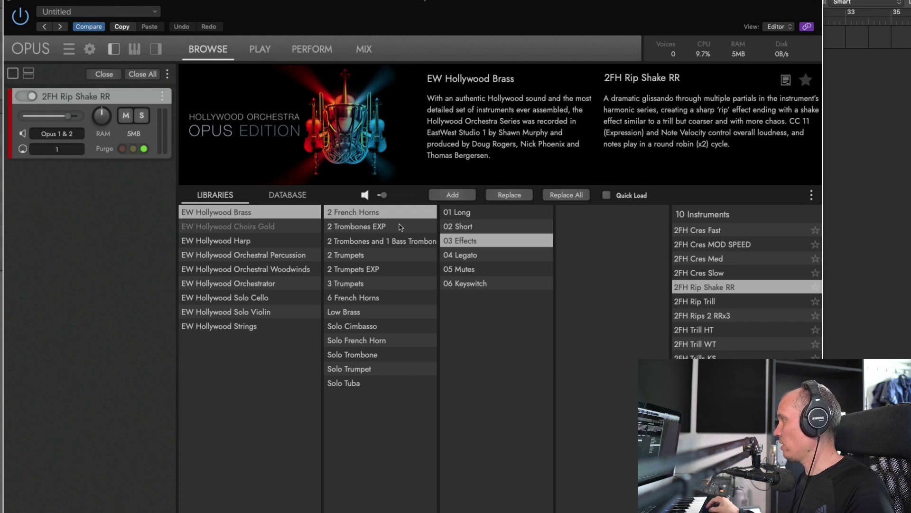
click(374, 229)
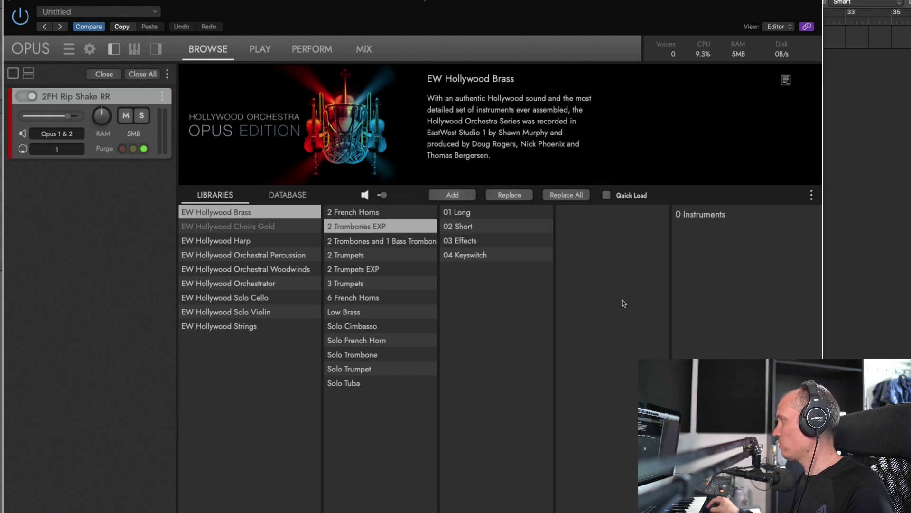
click(483, 214)
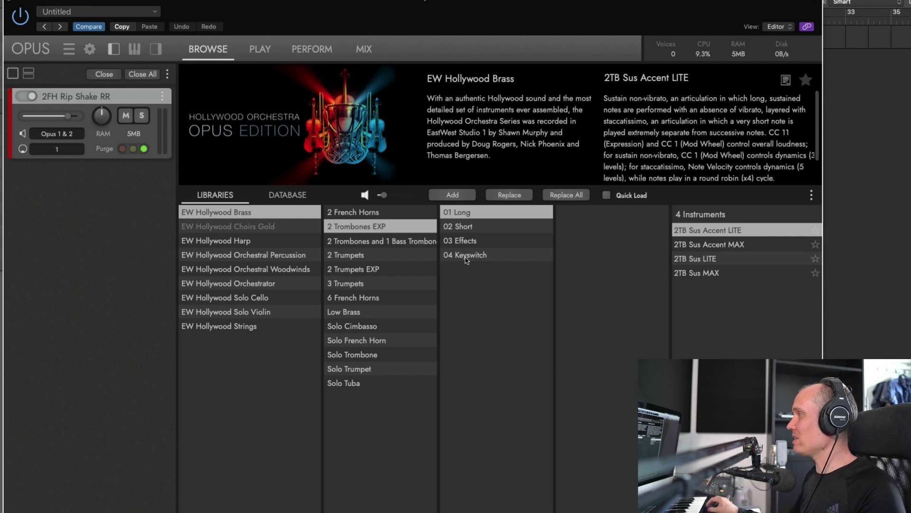
click(495, 228)
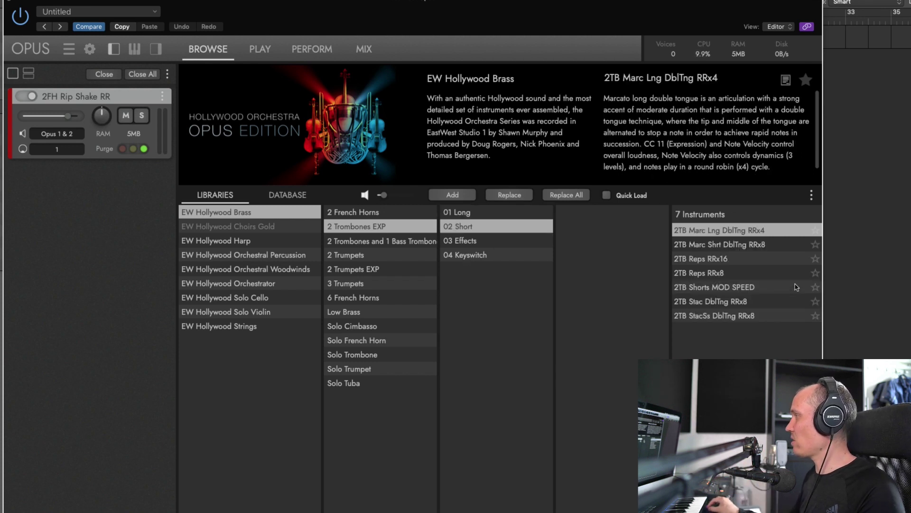
double_click(718, 262)
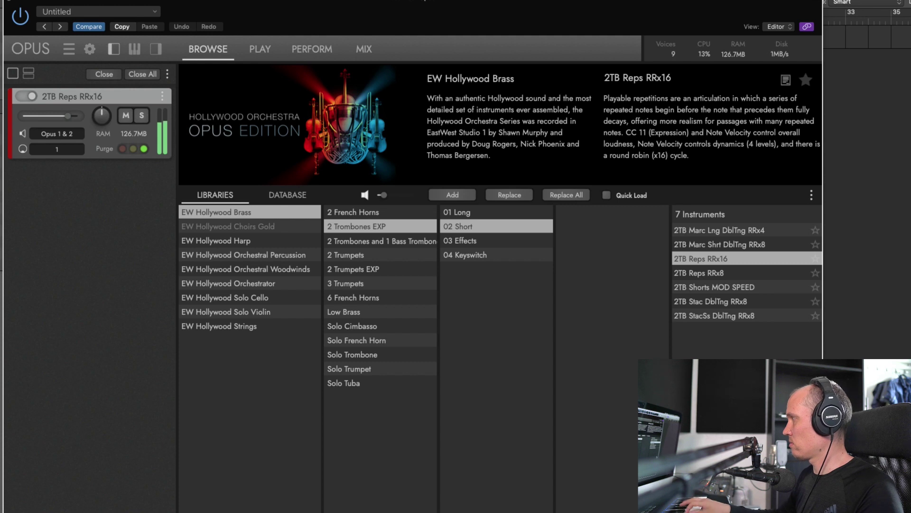
click(737, 302)
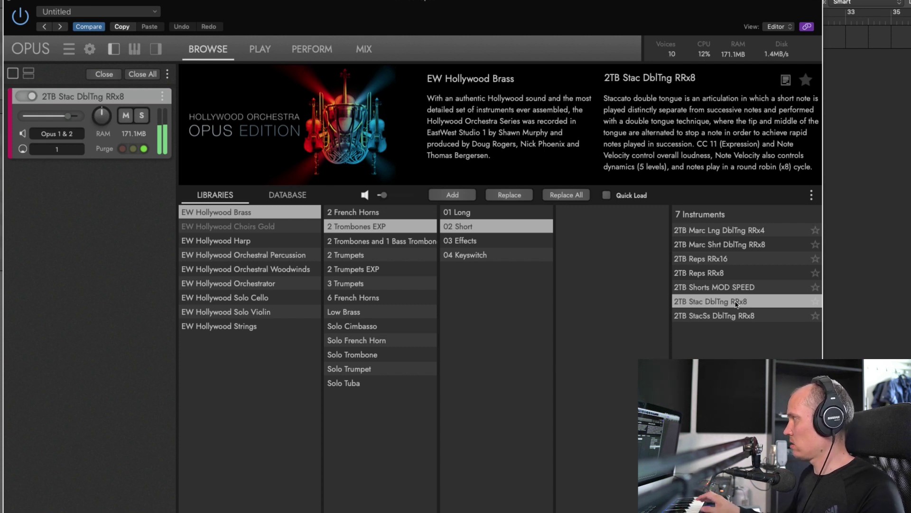
click(767, 232)
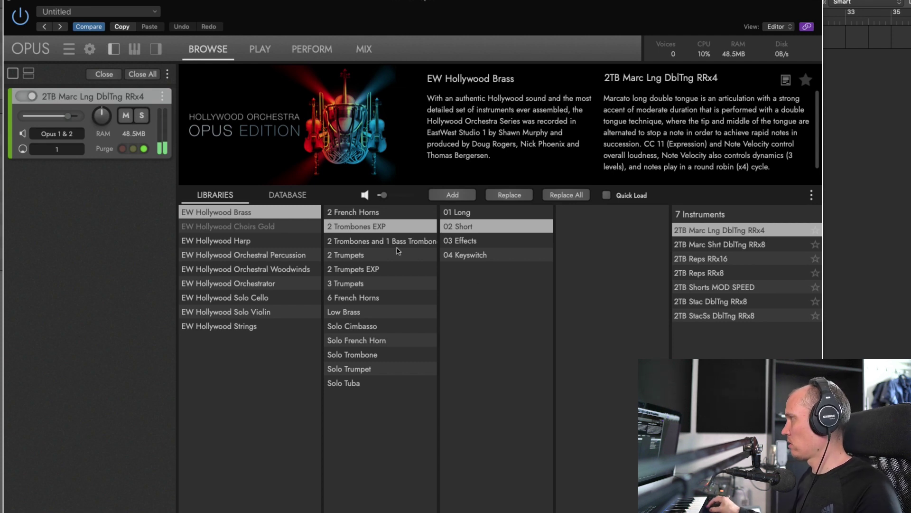
Load 2TP Shorts MOD SPEED from the Short category of 2 Trumpets in Hollywood Brass
click(343, 242)
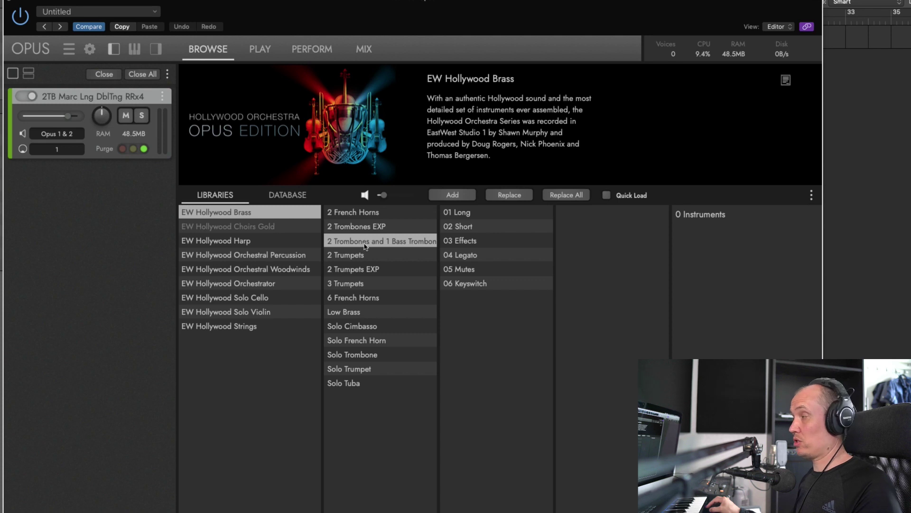
click(389, 255)
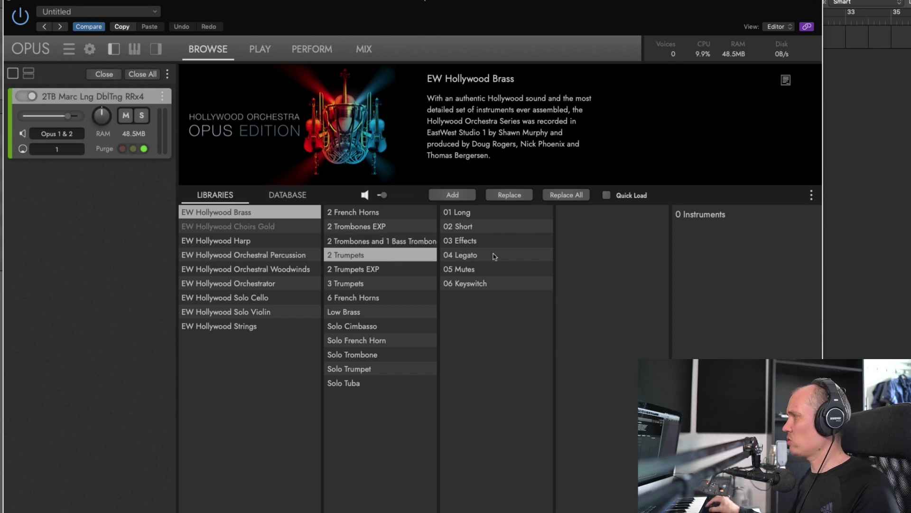
click(492, 226)
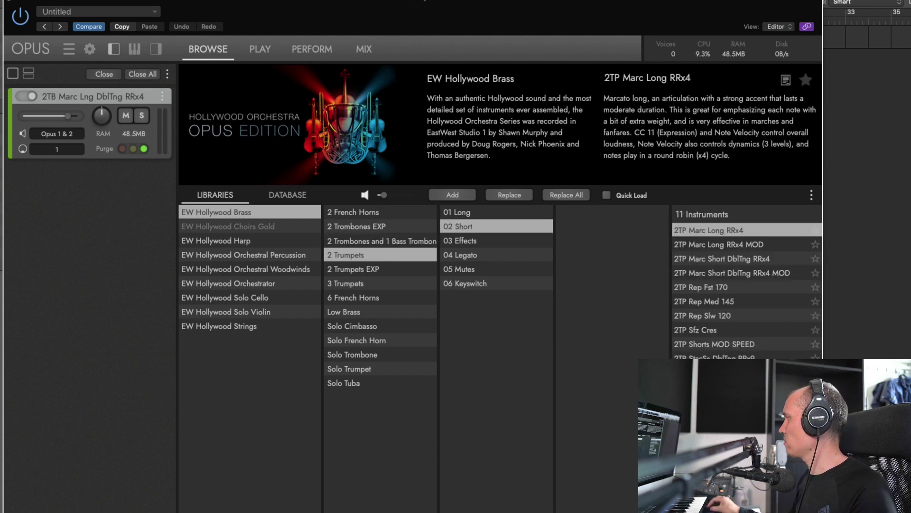
click(742, 345)
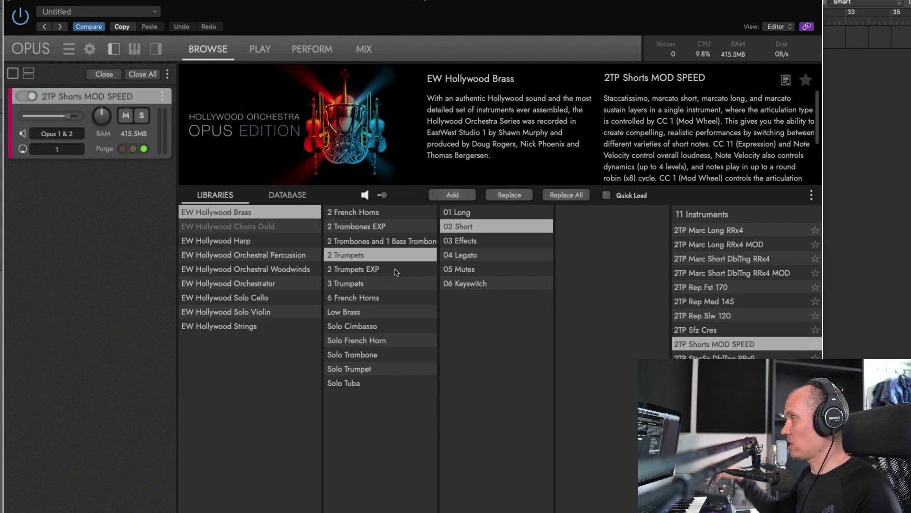
Load 2TPx Leg Slur Accent LITE from the Legato category of 2 Trumpets EXP in Hollywood Brass
click(387, 283)
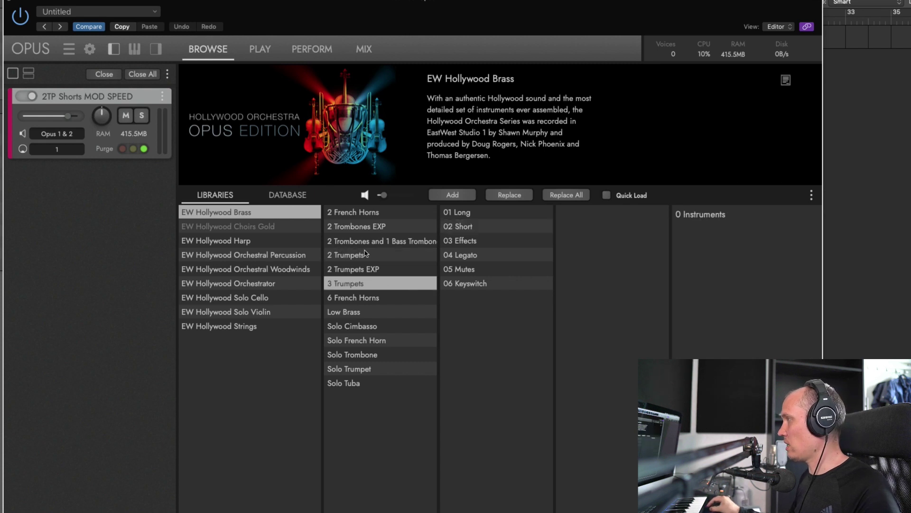
click(391, 269)
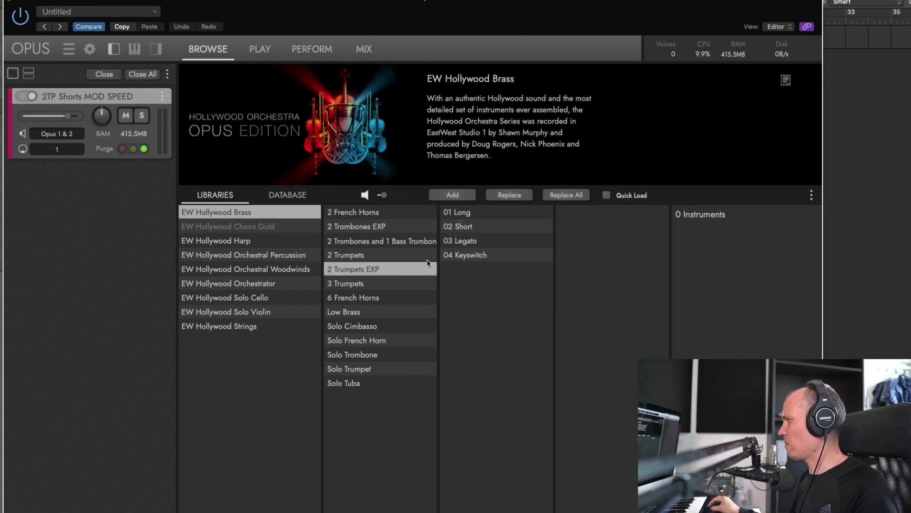
click(484, 217)
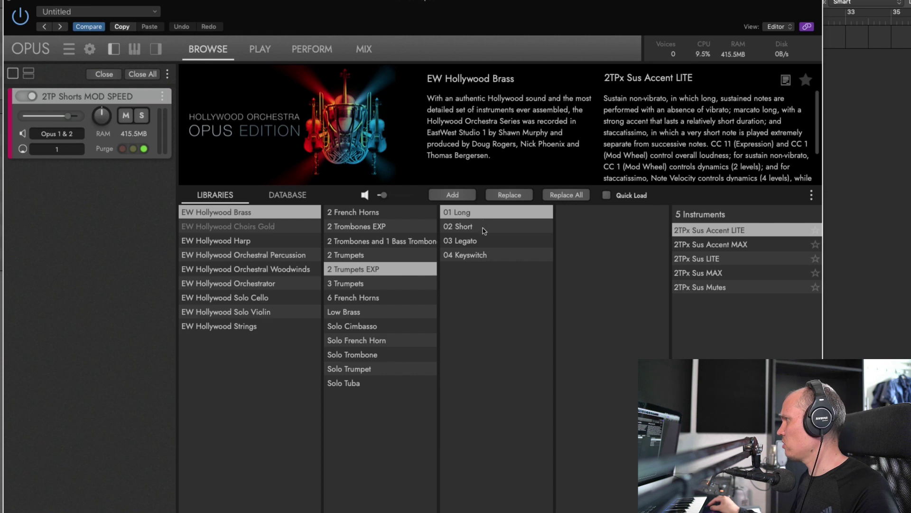
click(485, 240)
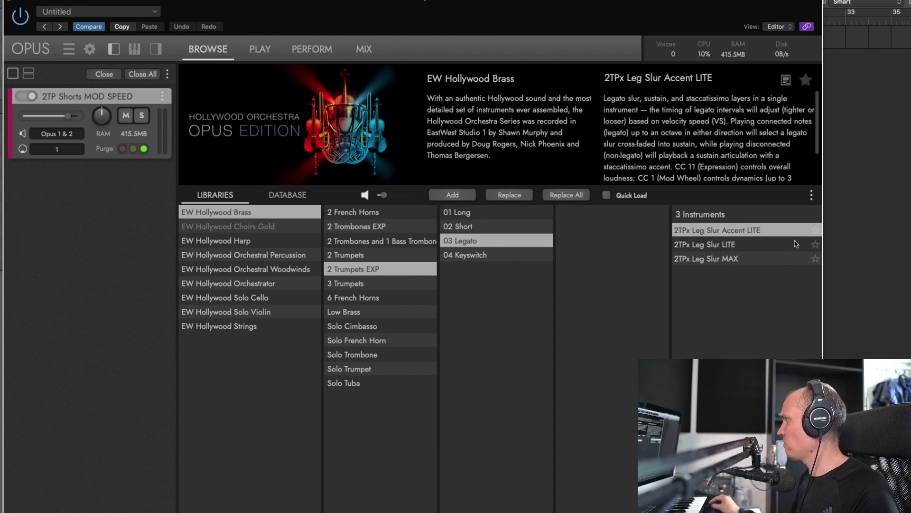
double_click(766, 231)
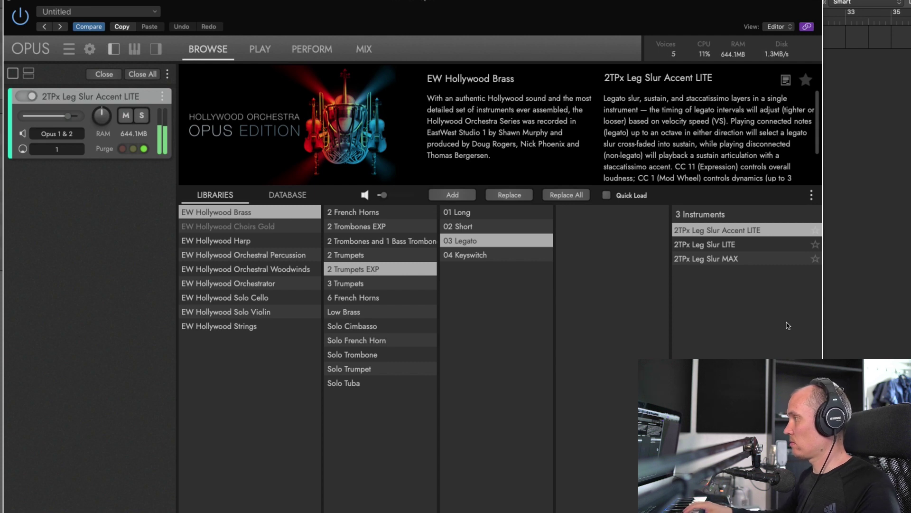
On the trumpet instrument's Play page, change the reverb to Carlsbad Caverns 10
click(284, 48)
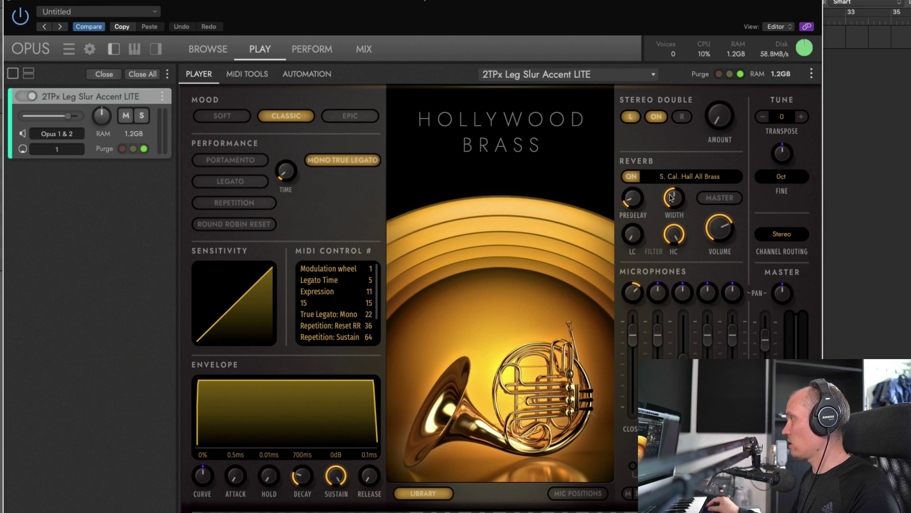
click(679, 176)
mouse_move(702, 177)
click(778, 194)
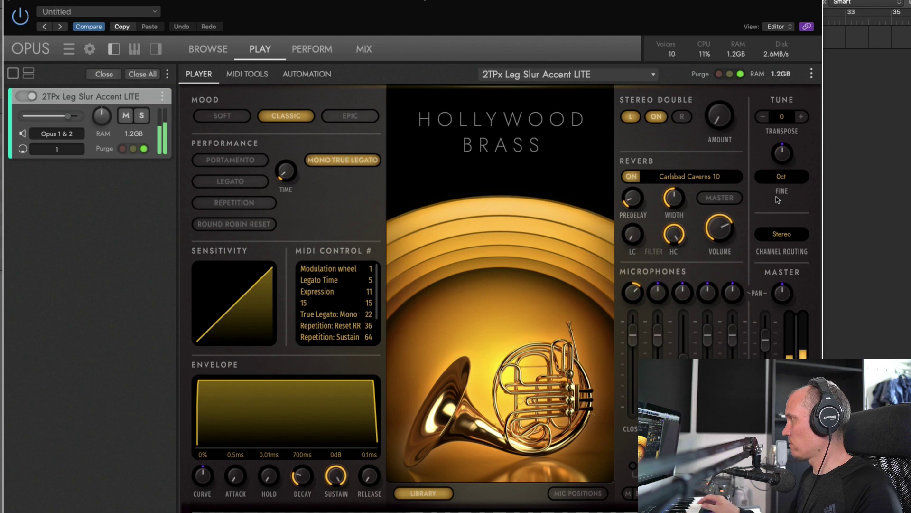
Switch the trumpet instrument's reverb to EW Chamber 2 and turn down the reverb volume
click(689, 176)
mouse_move(709, 345)
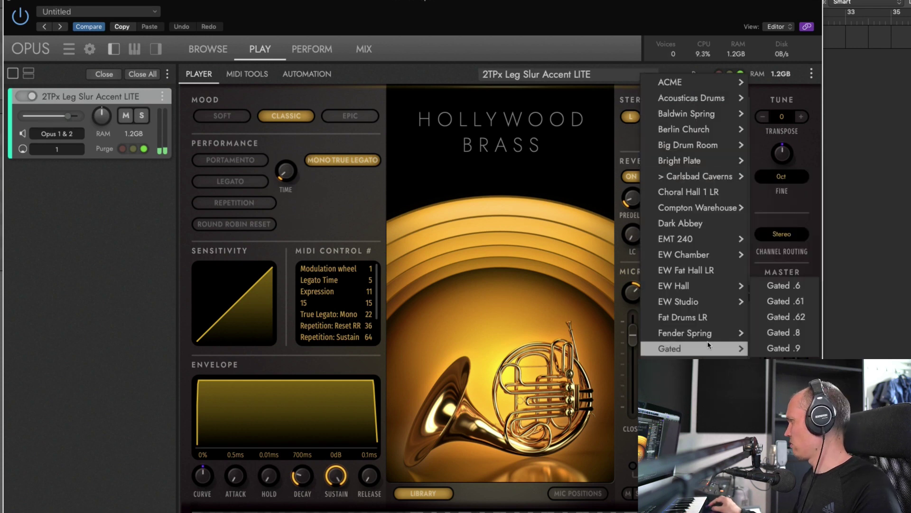
mouse_move(730, 257)
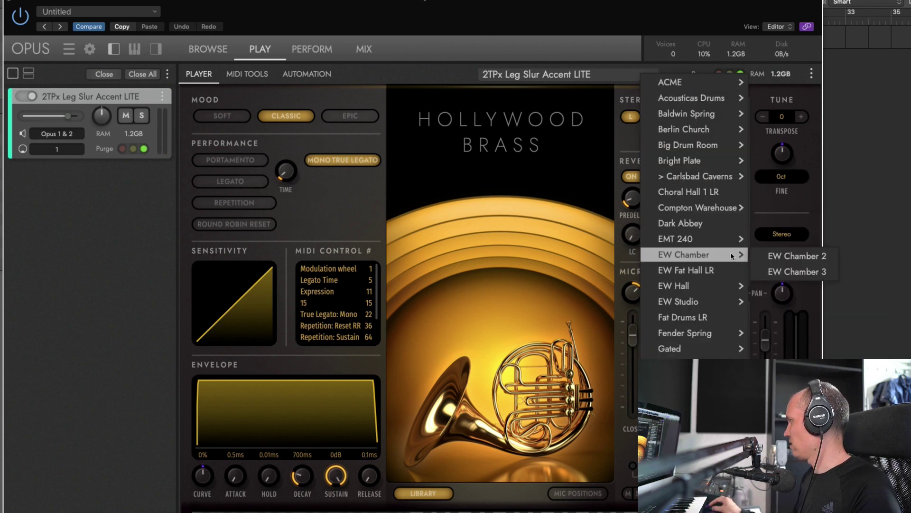
click(783, 257)
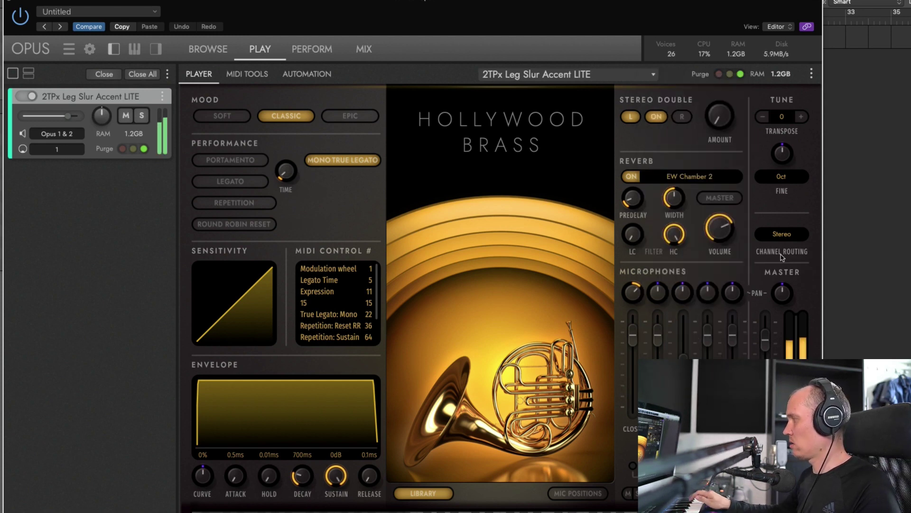
drag(722, 230, 723, 251)
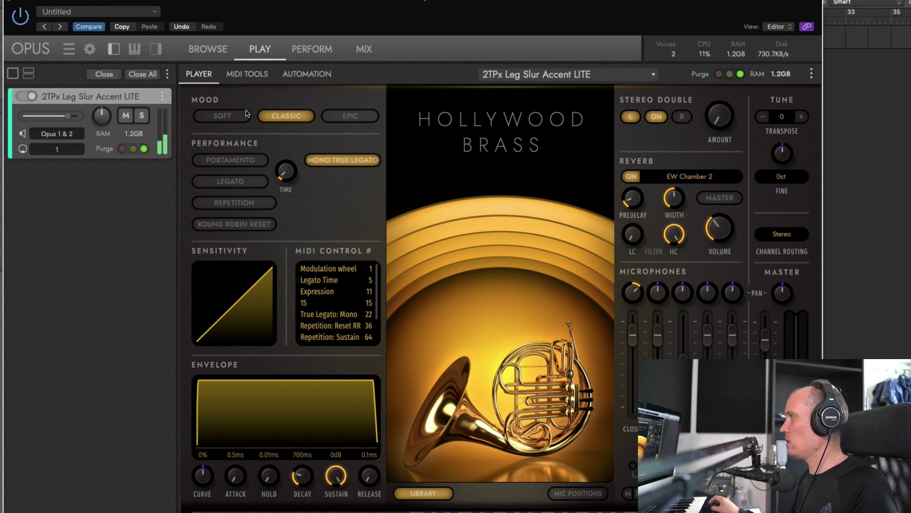
Try the Soft and Epic moods on the trumpet instrument and return it to Classic
click(222, 117)
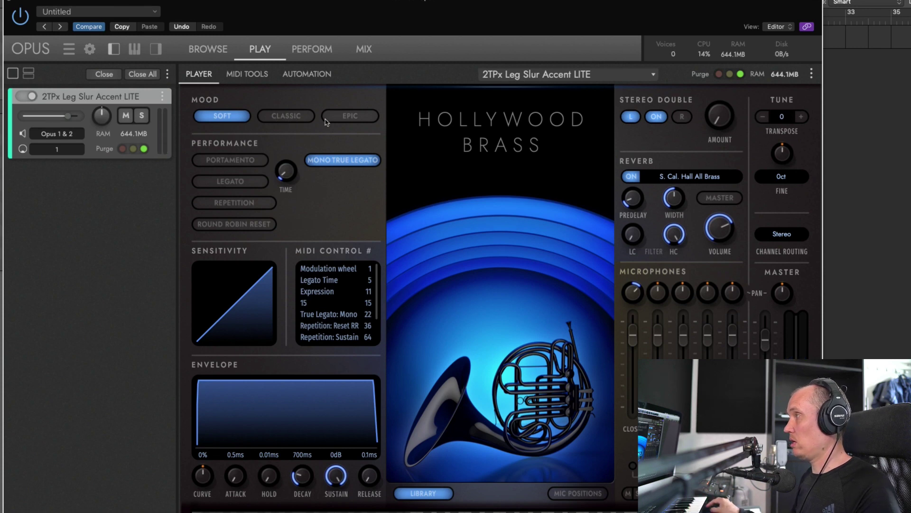
click(349, 117)
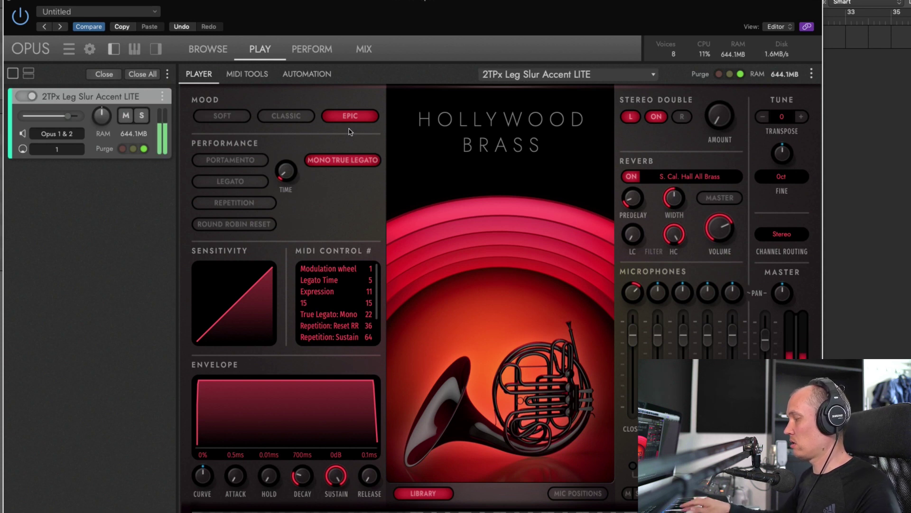
click(296, 115)
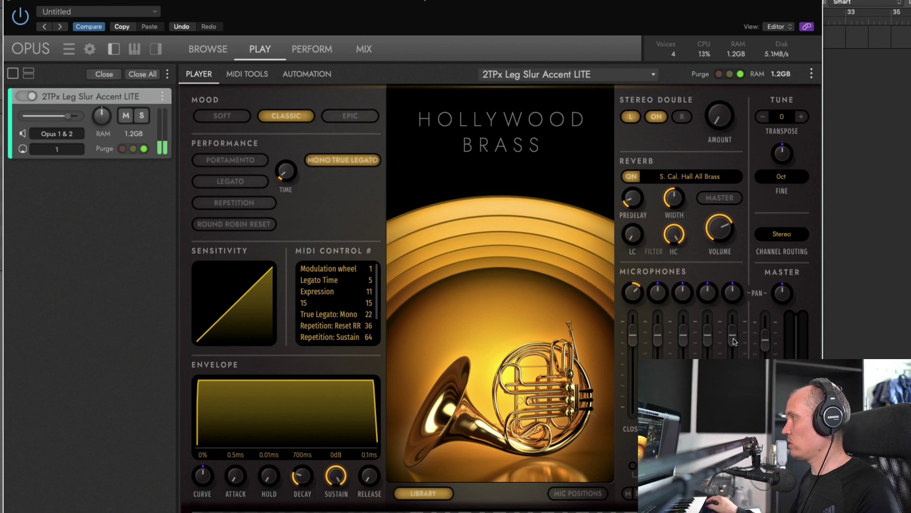
Load LB Sus Accent MAX from the Long category of Low Brass in Hollywood Brass
click(205, 50)
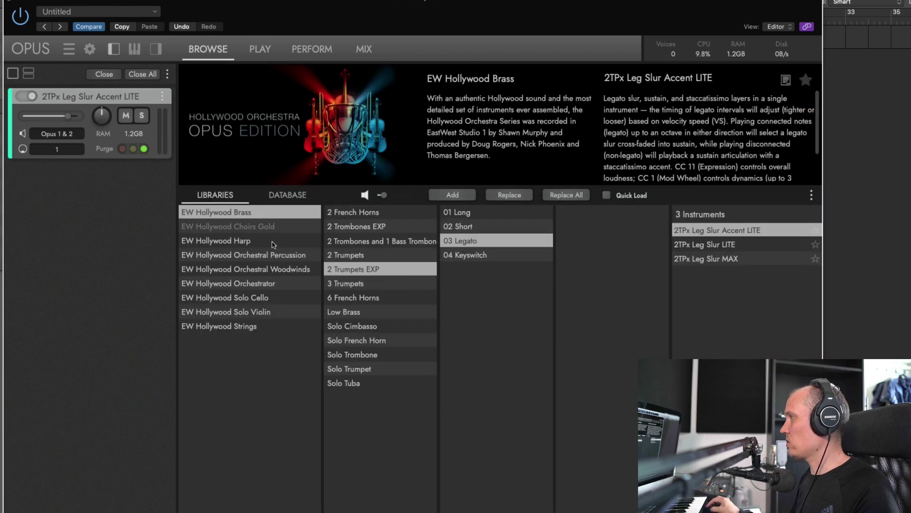
click(375, 312)
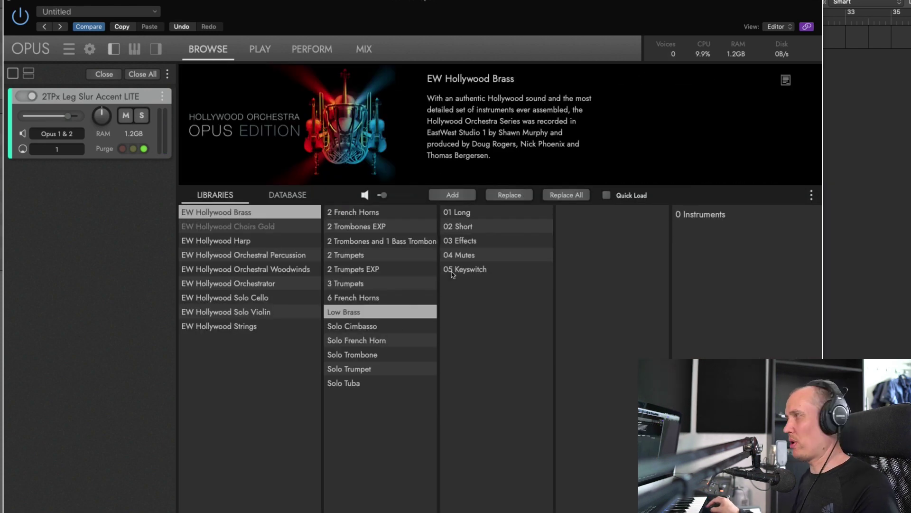
click(464, 219)
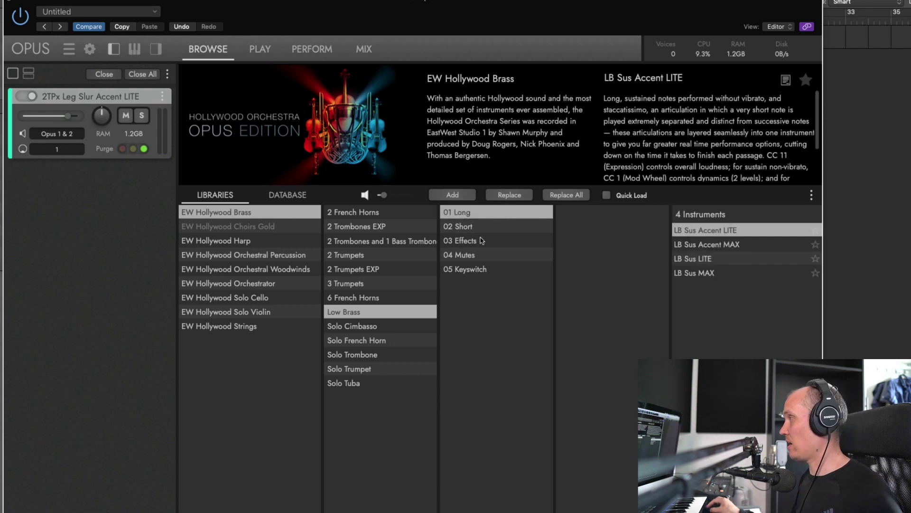
double_click(748, 245)
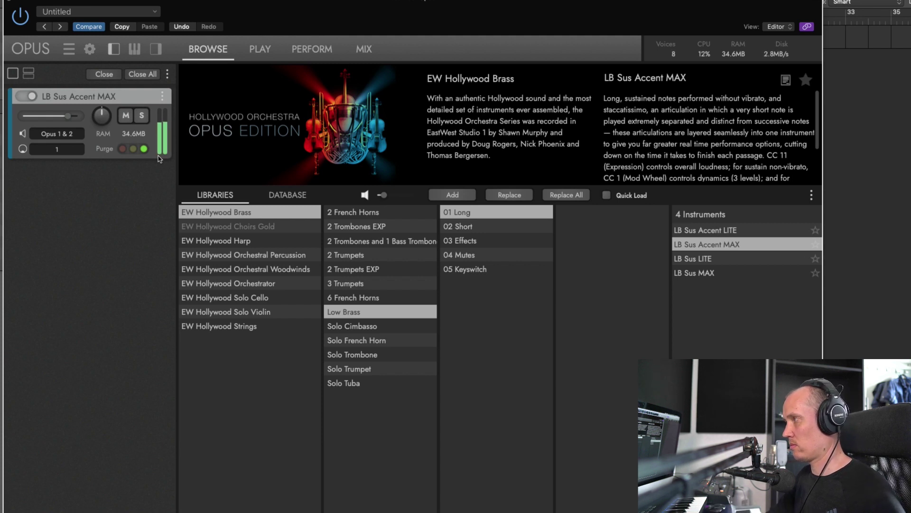
Add Basses Marc Sus LITE from the Long category of Basses in Hollywood Strings as a second instrument below the low brass
click(261, 326)
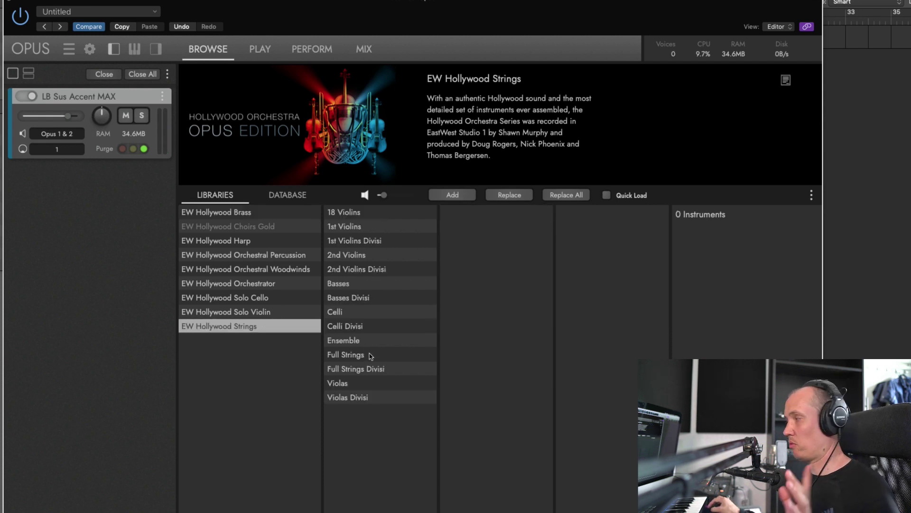
click(376, 341)
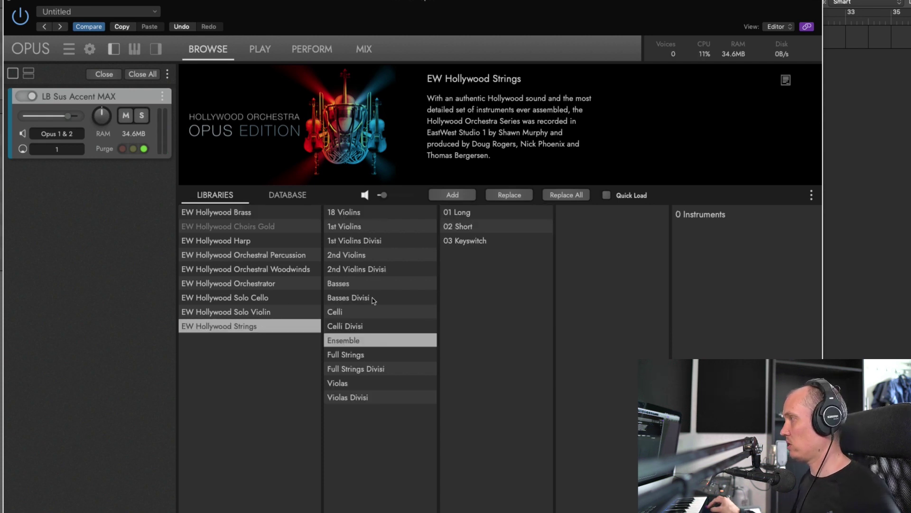
click(379, 284)
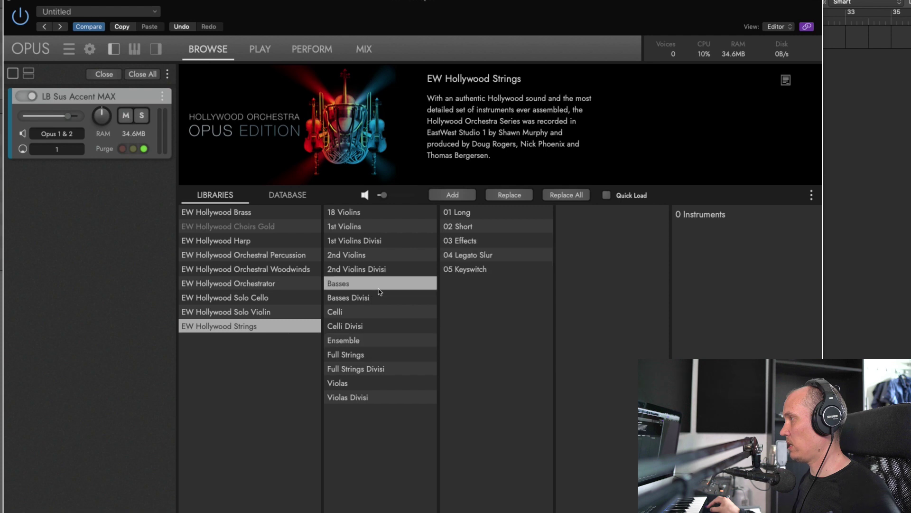
click(489, 216)
drag(735, 261, 139, 233)
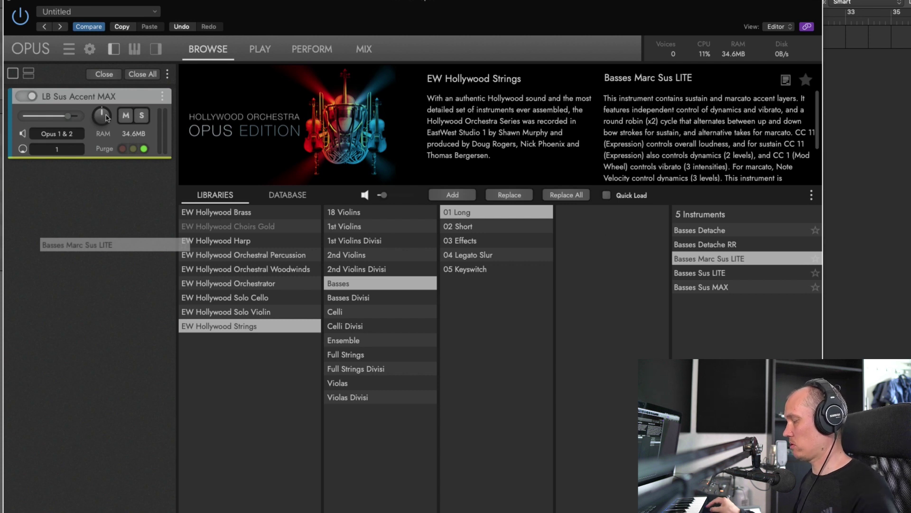
click(159, 254)
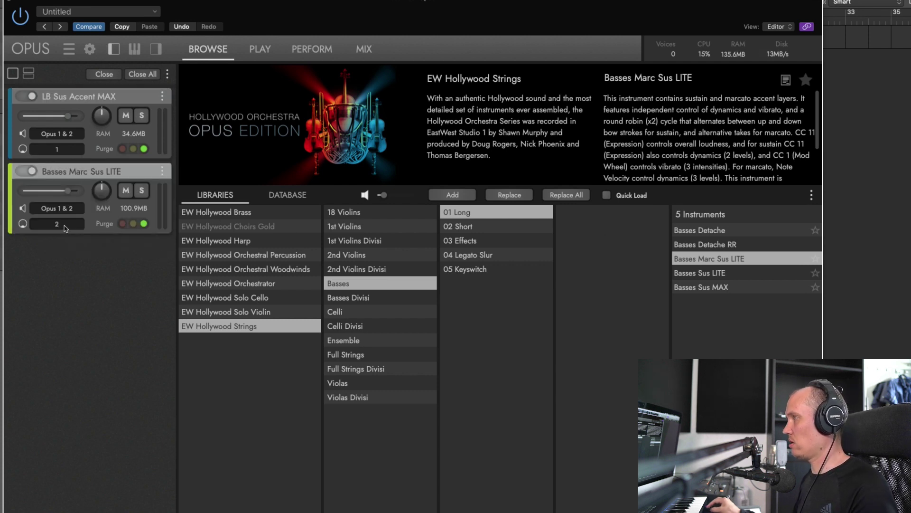
Set the Basses Marc Sus LITE MIDI channel to 1 and solo the instrument
click(65, 224)
click(65, 225)
click(65, 225)
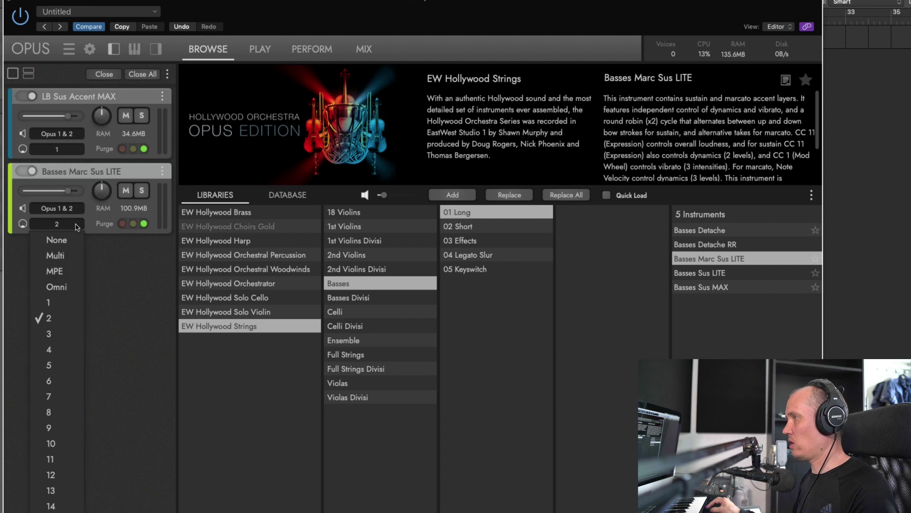
click(61, 308)
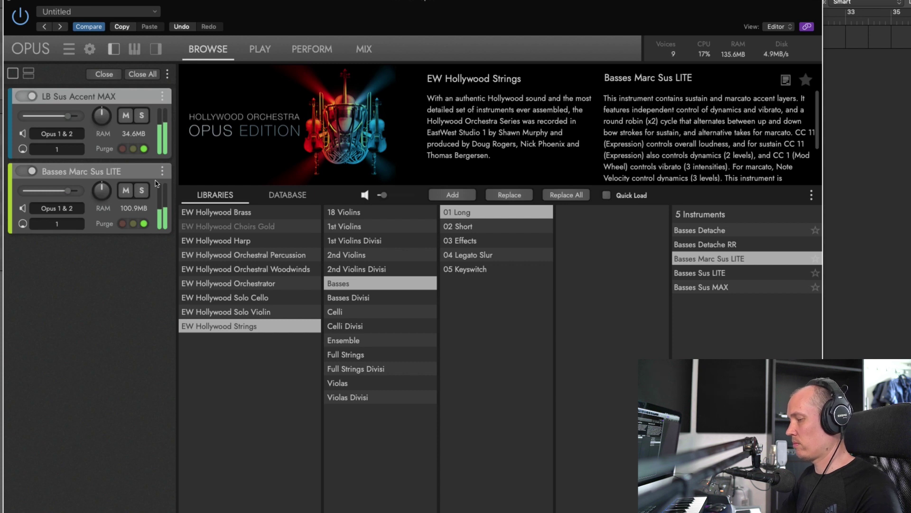
click(143, 190)
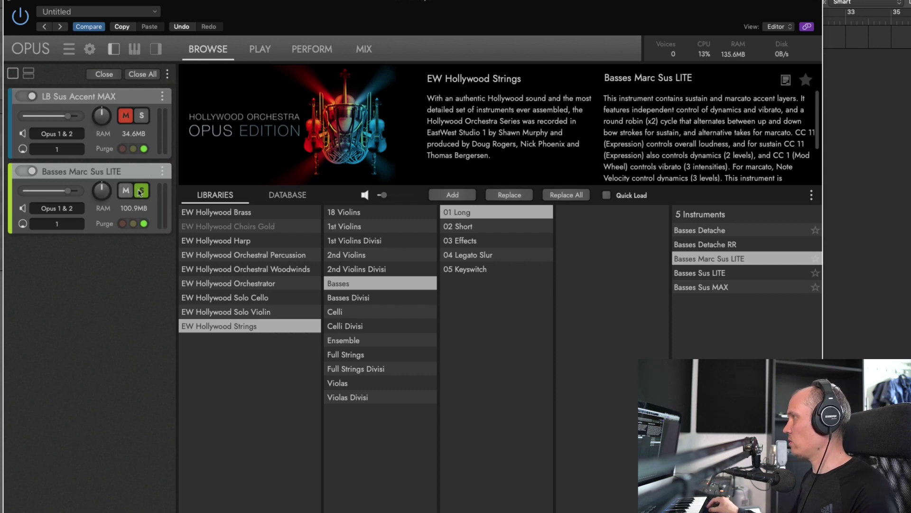
View the Play, Perform and Mix pages with the basses soloed, and return to the library browser
click(246, 51)
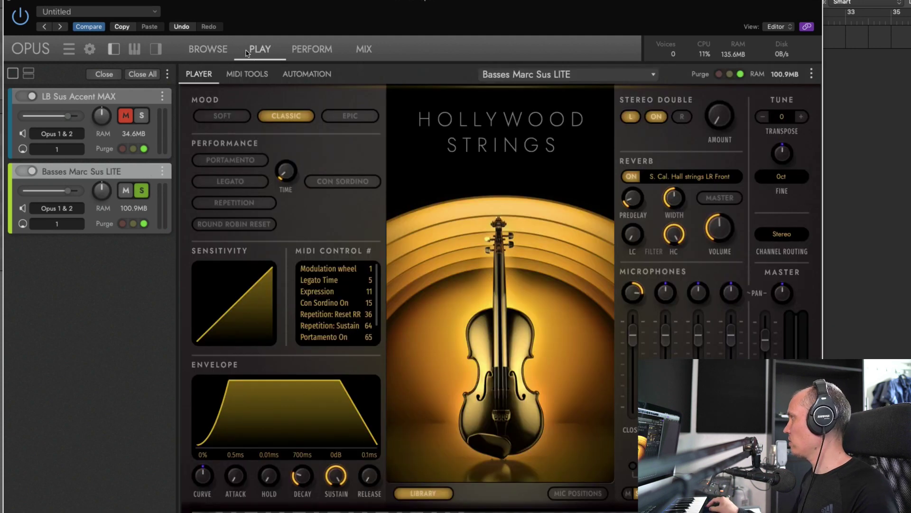
click(317, 49)
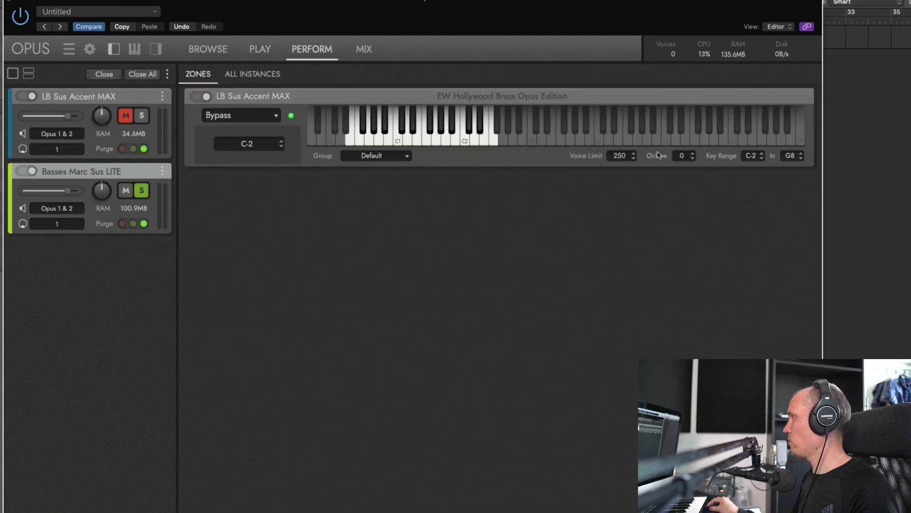
click(369, 51)
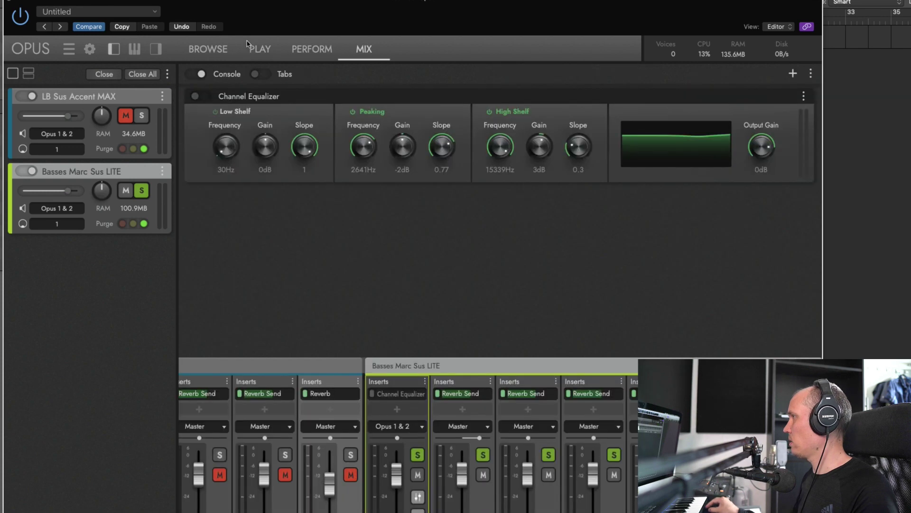
click(217, 51)
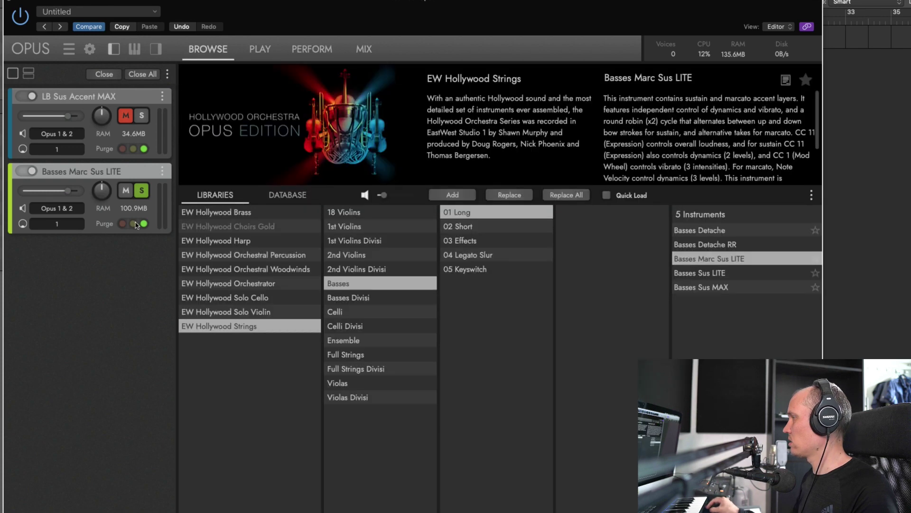
Examine the transpose and fine tuning controls for Basses Marc Sus LITE on its Play page
click(270, 49)
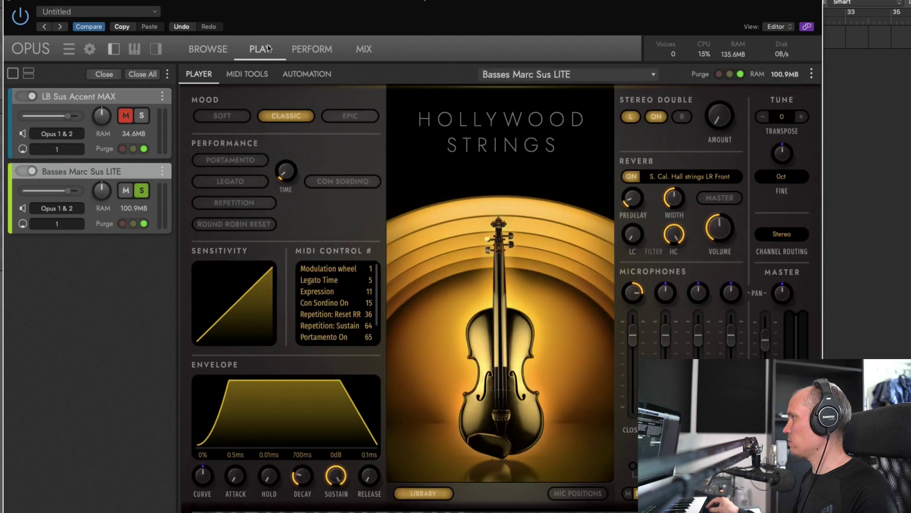
click(763, 116)
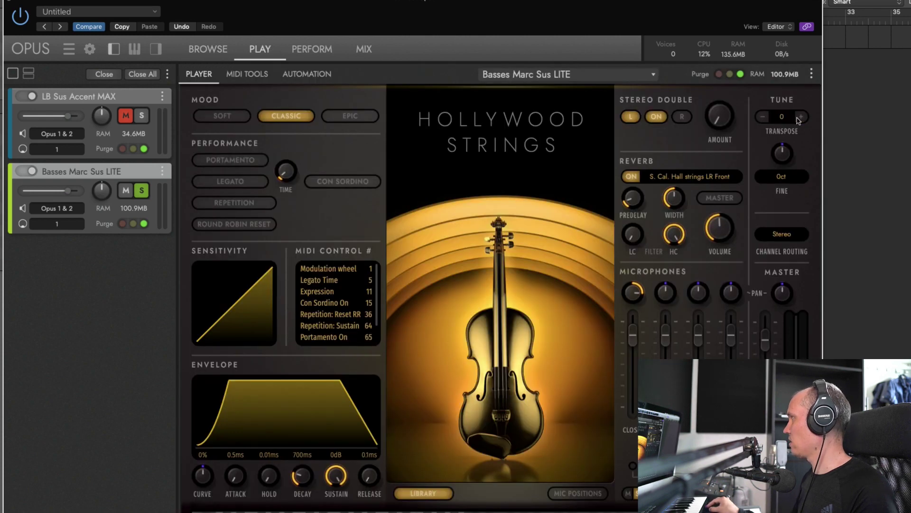
click(790, 179)
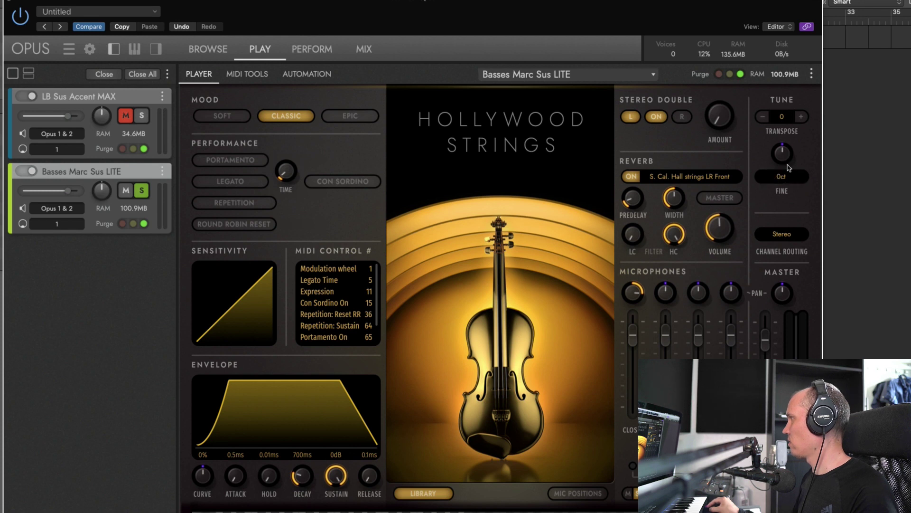
drag(787, 167, 785, 155)
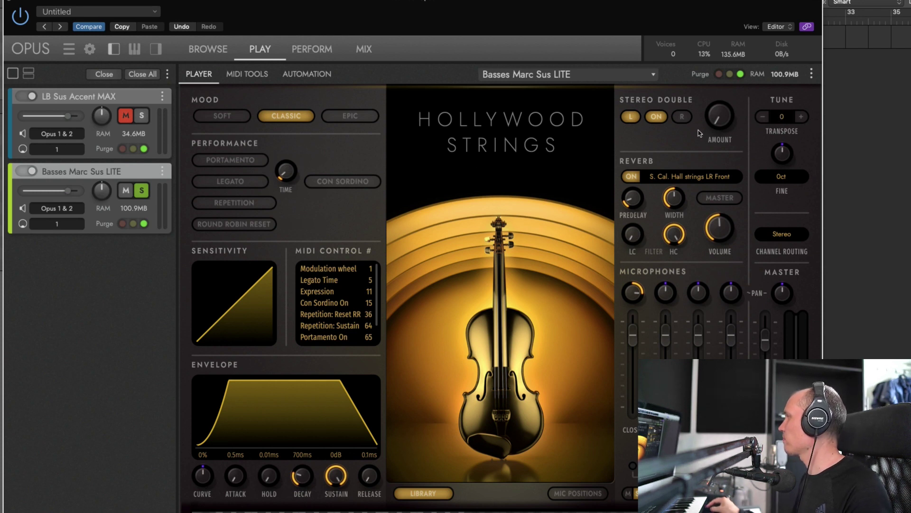
click(57, 224)
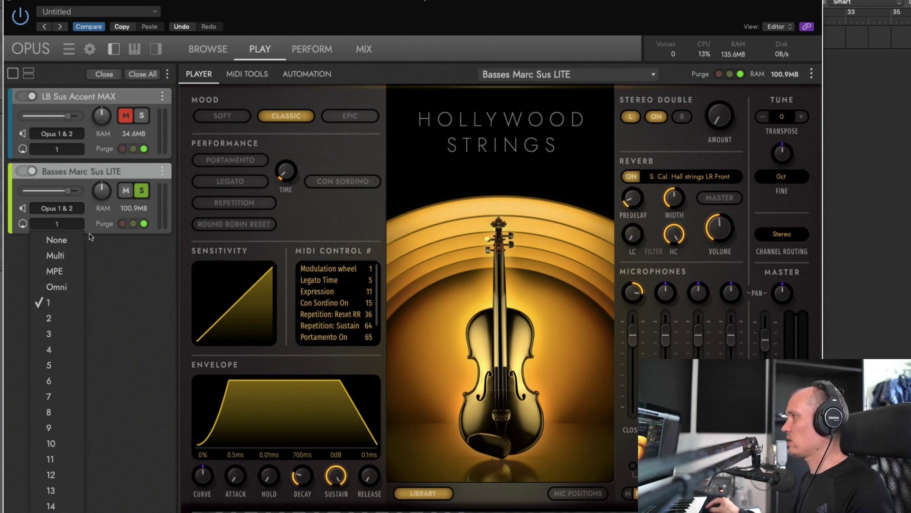
click(138, 249)
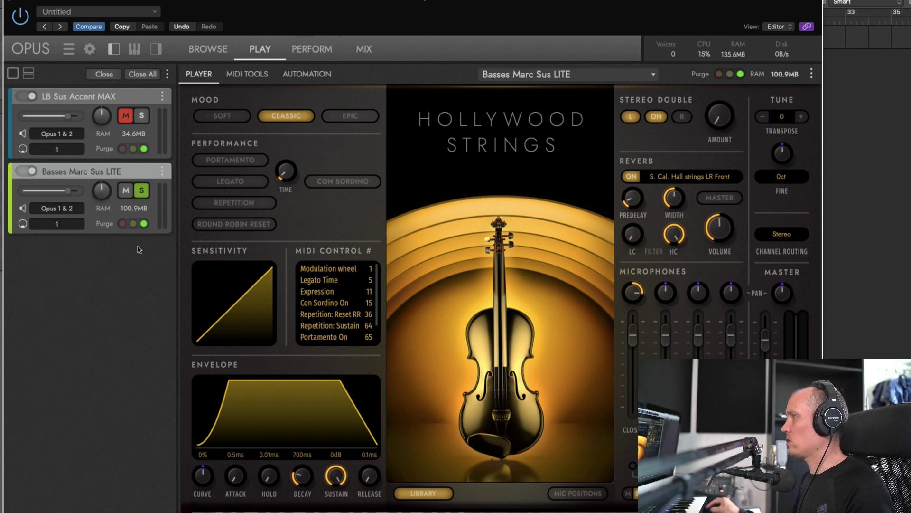
click(317, 55)
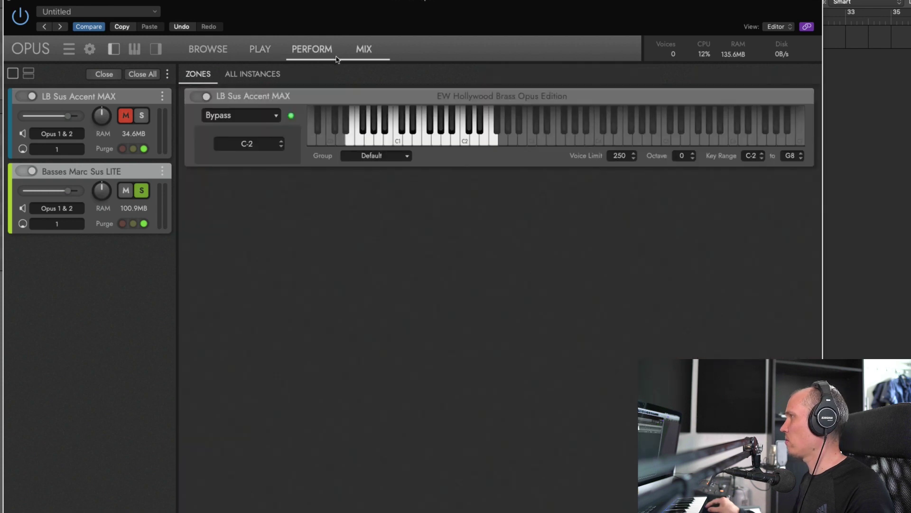
click(363, 49)
click(260, 49)
click(216, 49)
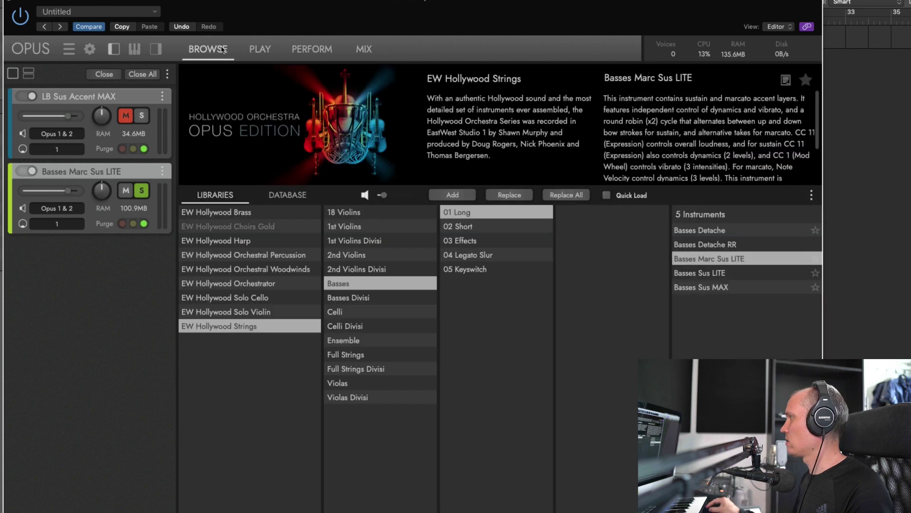
click(249, 48)
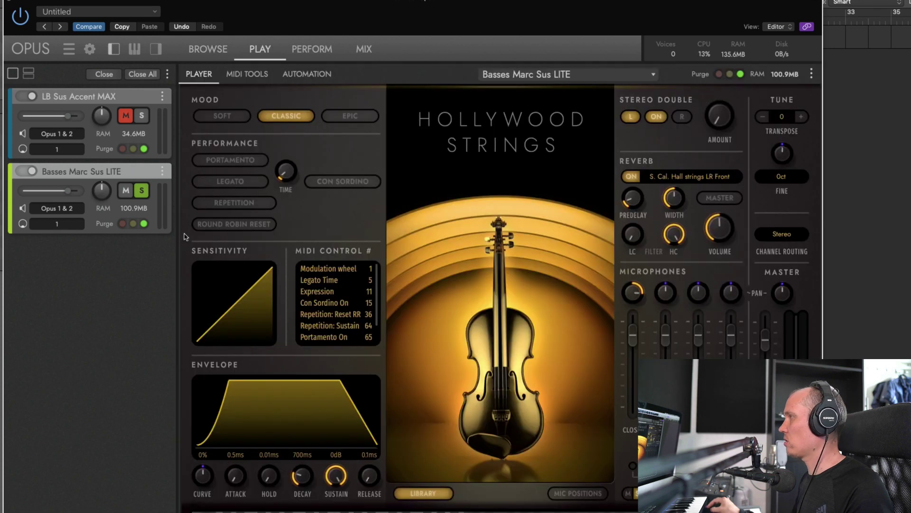
Transpose Basses Marc Sus LITE to -12, then compare it soloed and layered with the low brass, leaving it unsoloed
click(764, 118)
click(764, 119)
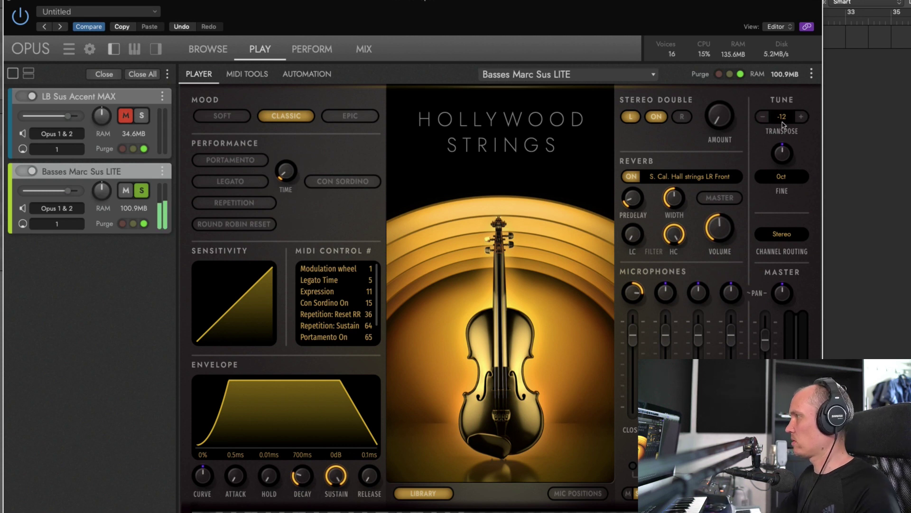
click(142, 191)
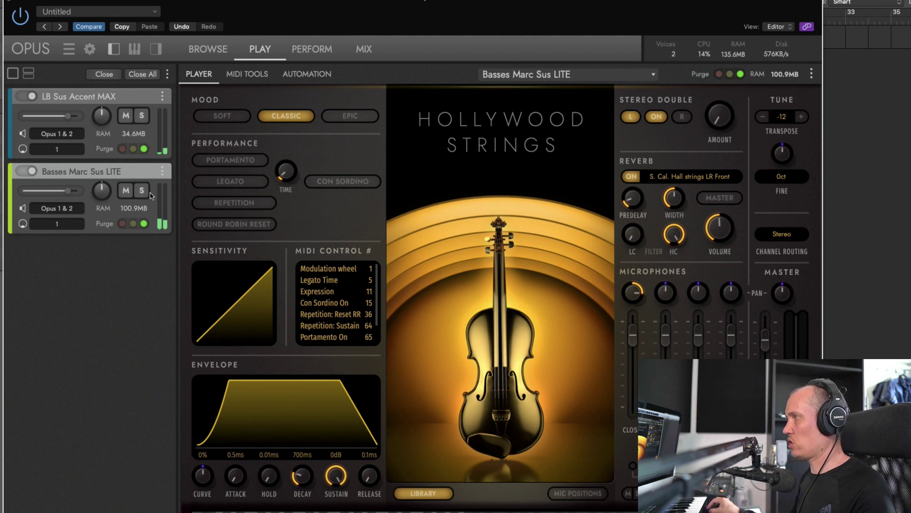
click(148, 195)
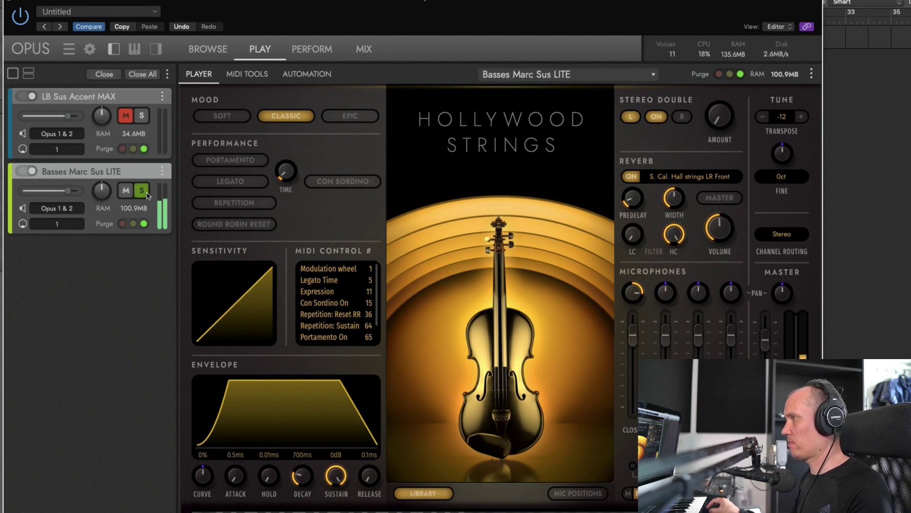
click(143, 191)
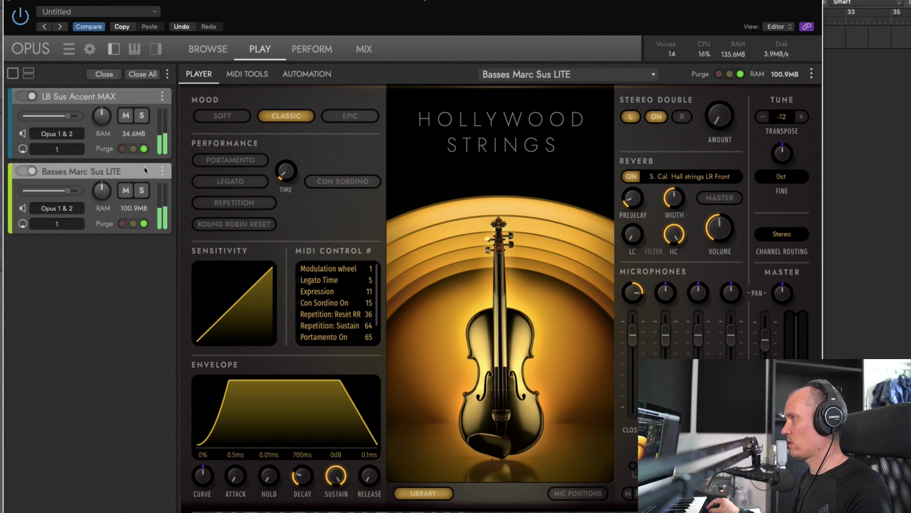
Add Basses Marc Lng RRx4 from the Short category of Basses and remove Basses Marc Sus LITE
click(230, 51)
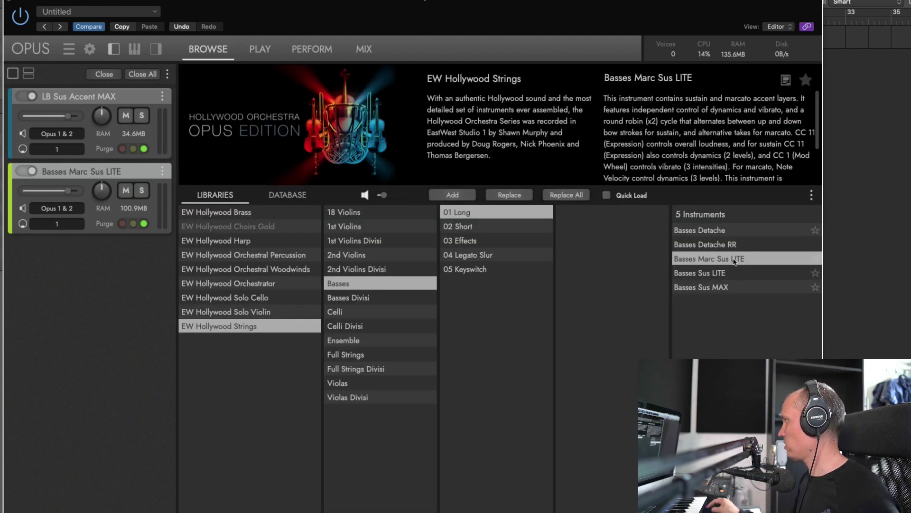
click(481, 228)
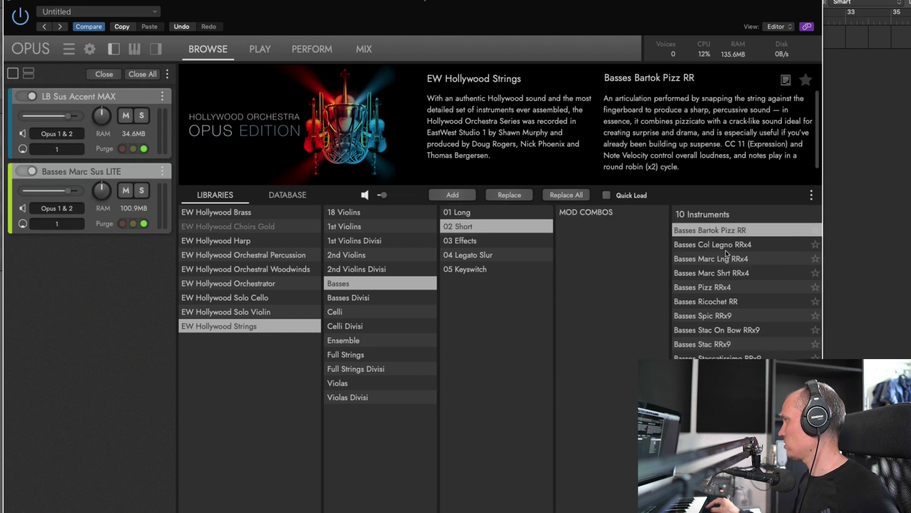
double_click(761, 260)
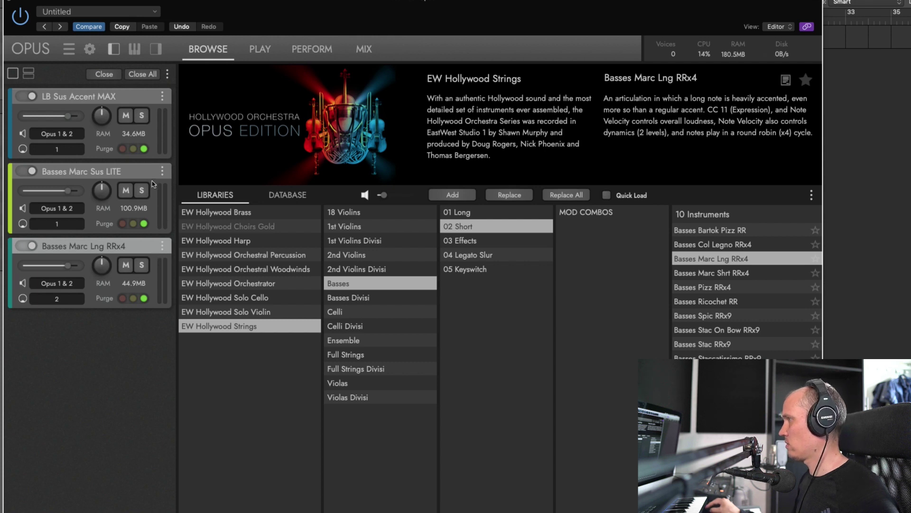
click(162, 171)
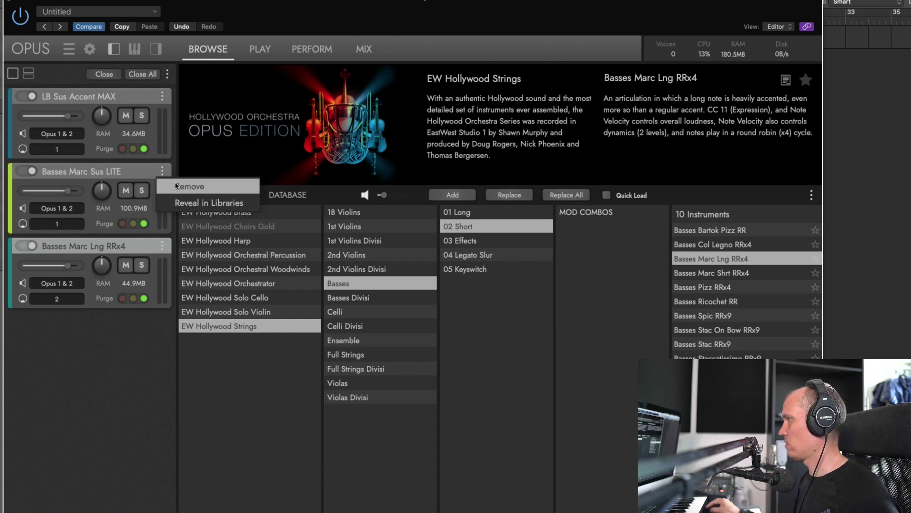
click(160, 182)
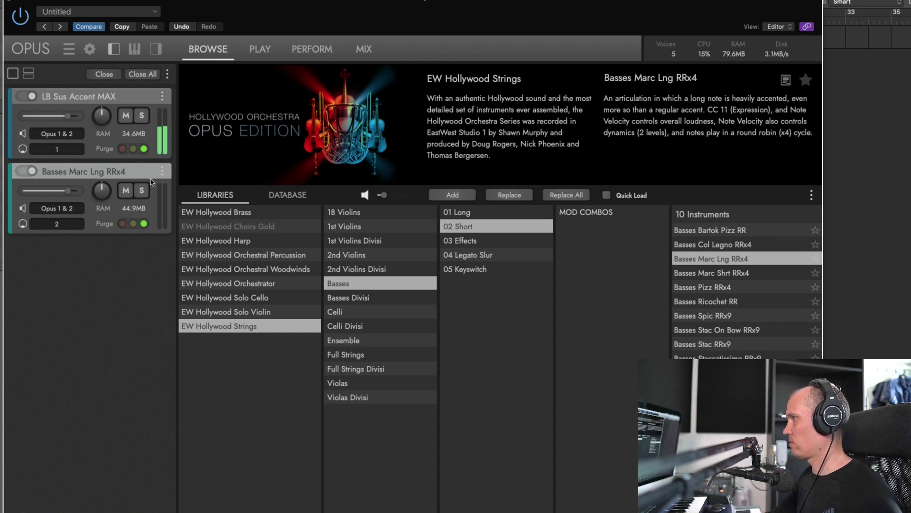
Solo Basses Marc Lng RRx4 and set its MIDI channel to 1
click(141, 189)
click(63, 224)
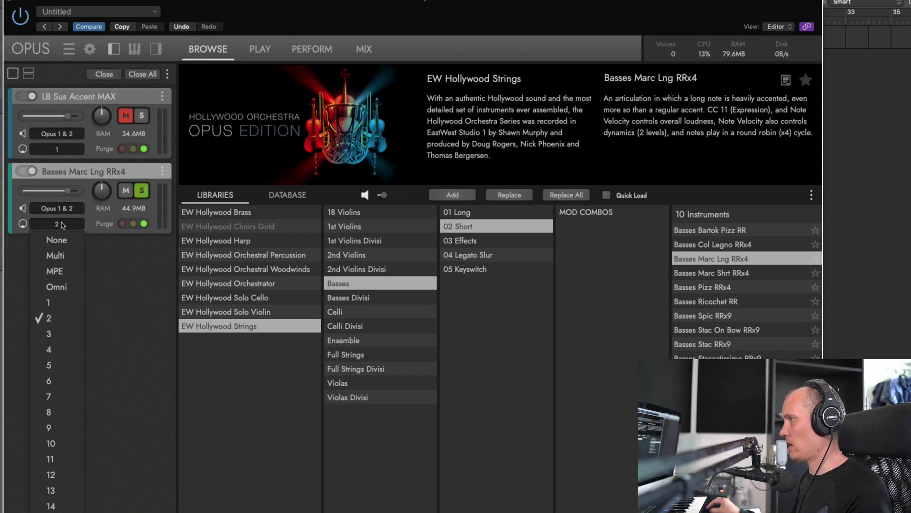
click(69, 303)
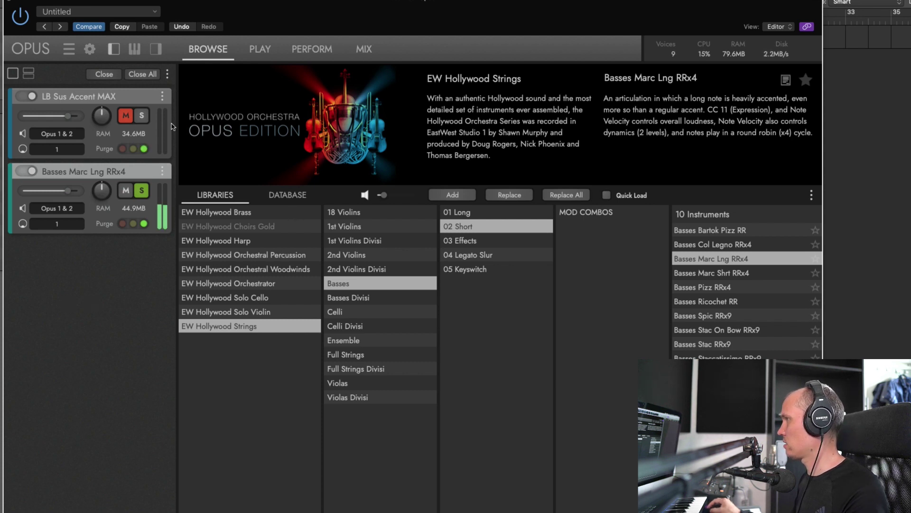
Try octave shifts of -1 and 1 on the LB Sus Accent MAX zone, and return to the instrument's Play page
click(260, 56)
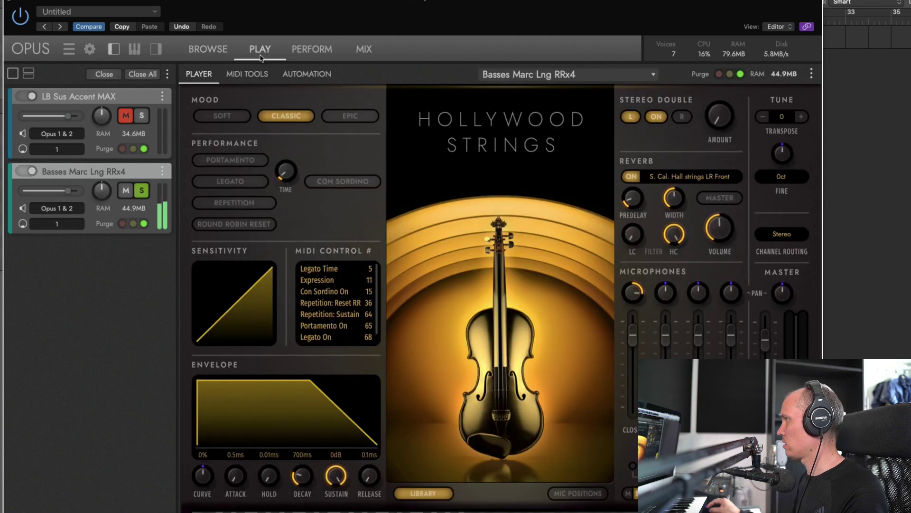
click(315, 50)
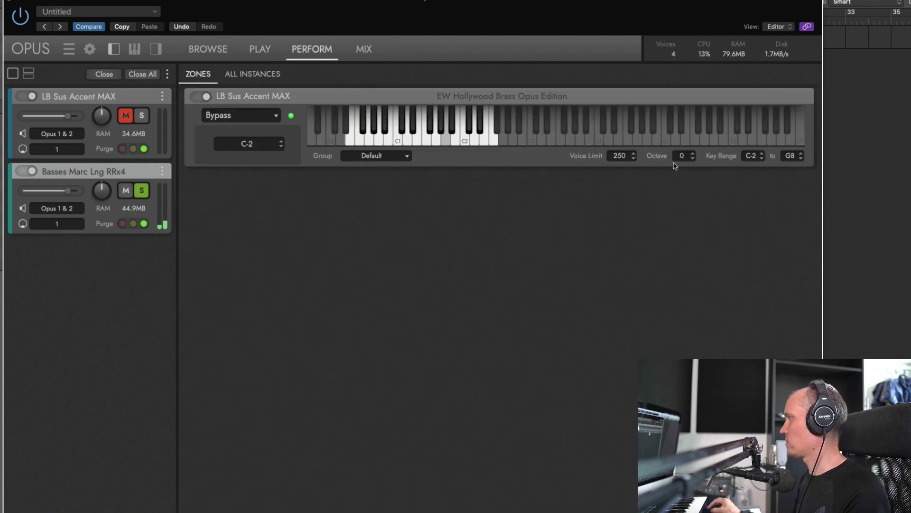
click(693, 159)
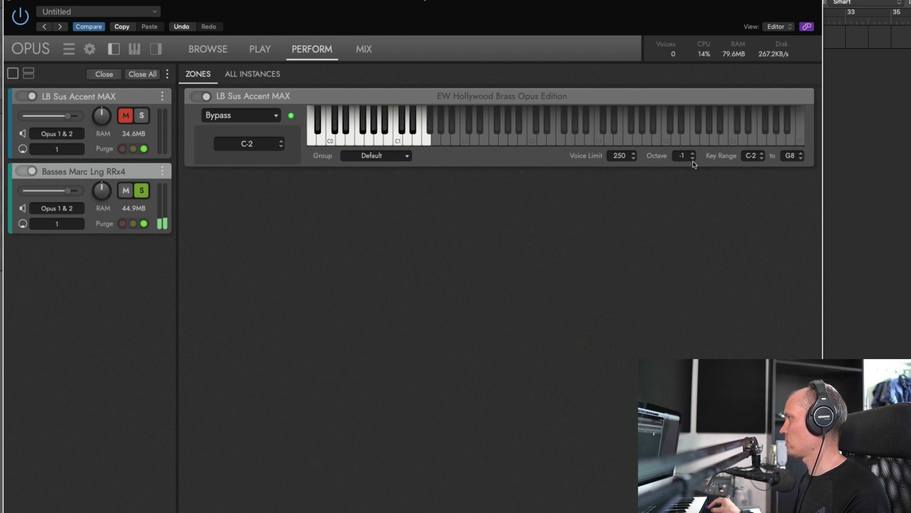
double_click(693, 153)
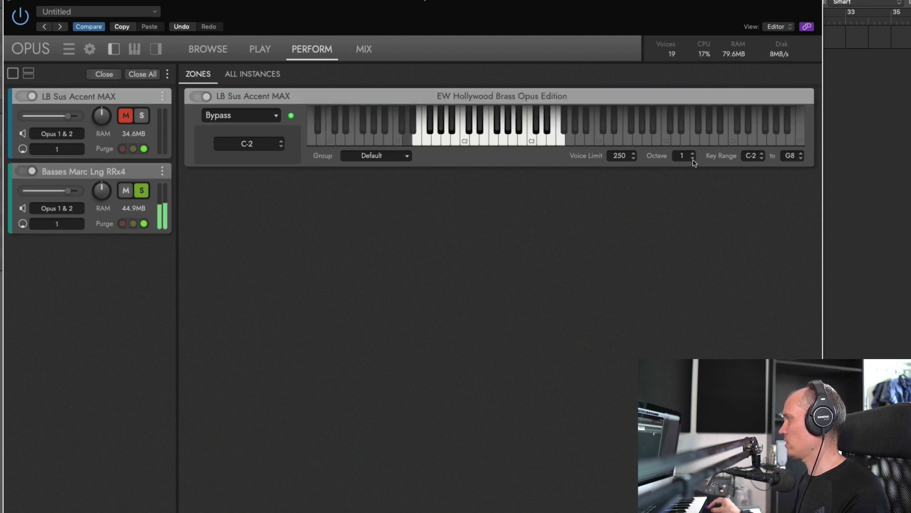
click(221, 54)
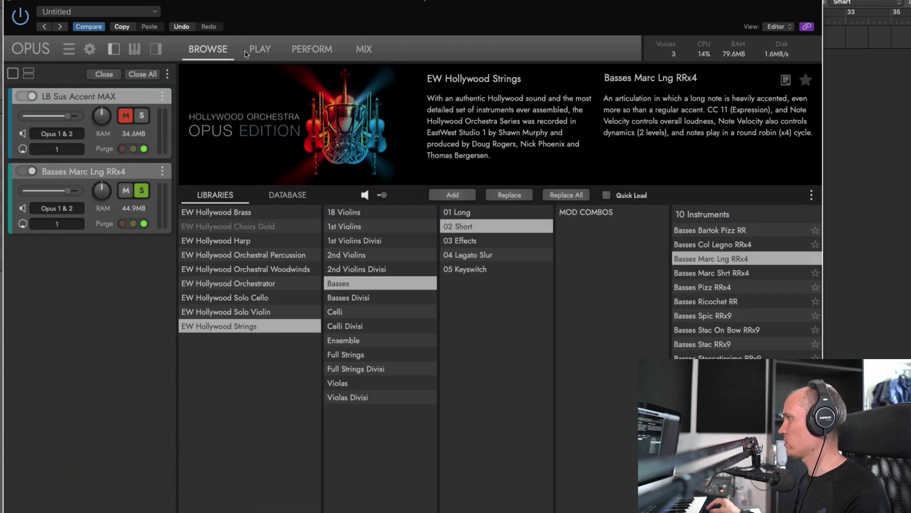
click(248, 55)
Unsolo Basses Marc Lng RRx4 and remove it from the instrument rack
click(142, 192)
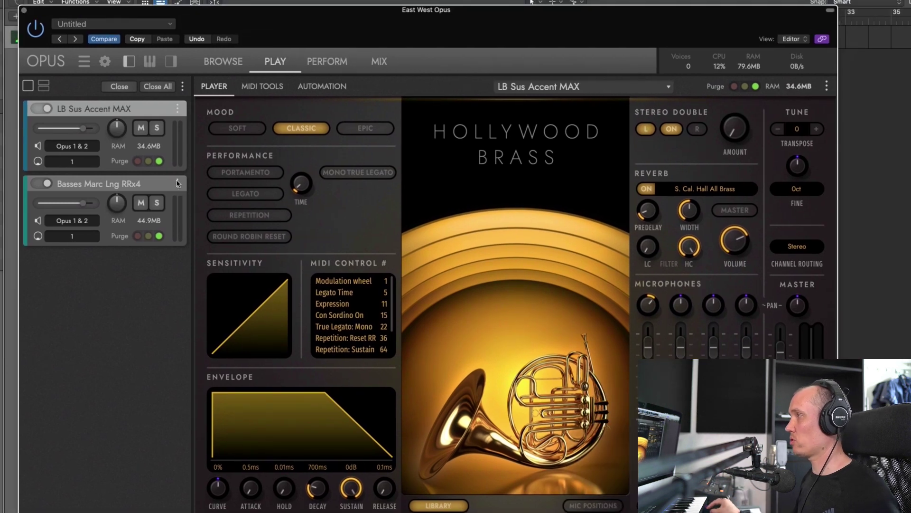
click(253, 170)
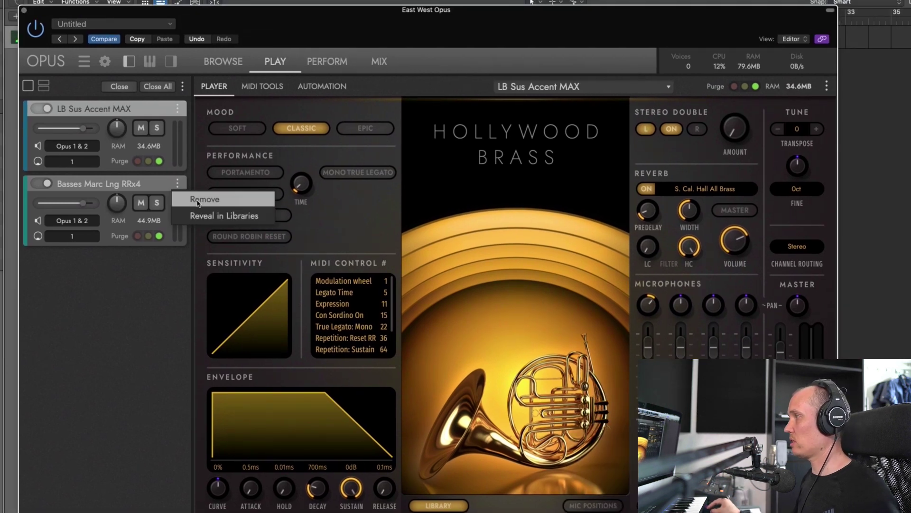
click(198, 199)
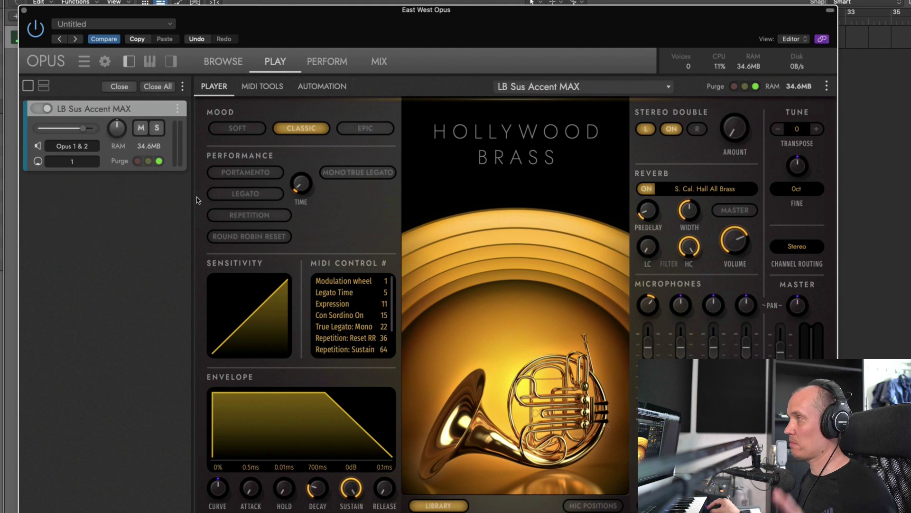
Load Harp Angels from the Maestro Patches of EW Hollywood Harp, and replace it with Harp Maestro to compare them
click(225, 64)
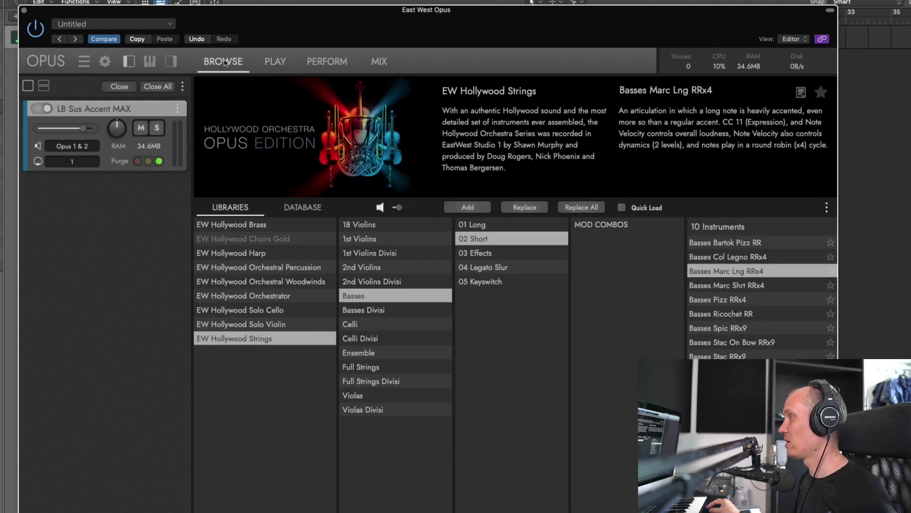
click(276, 225)
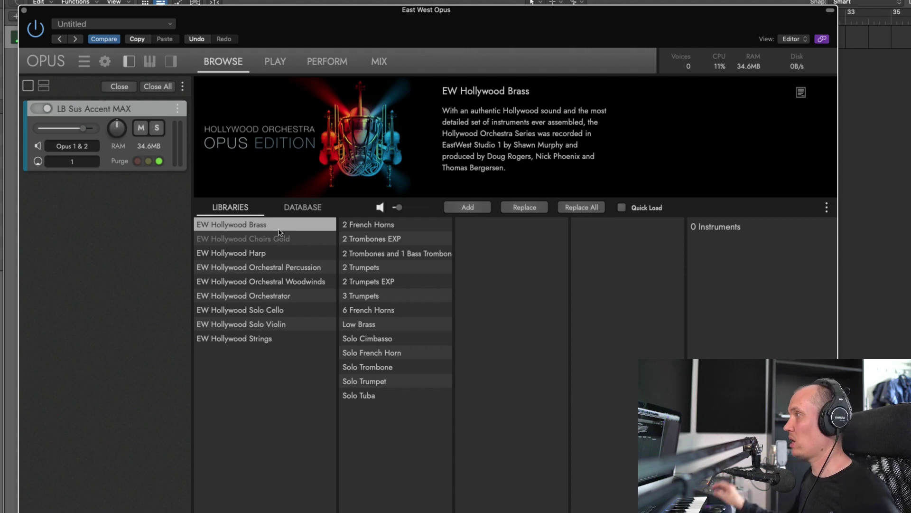
click(294, 254)
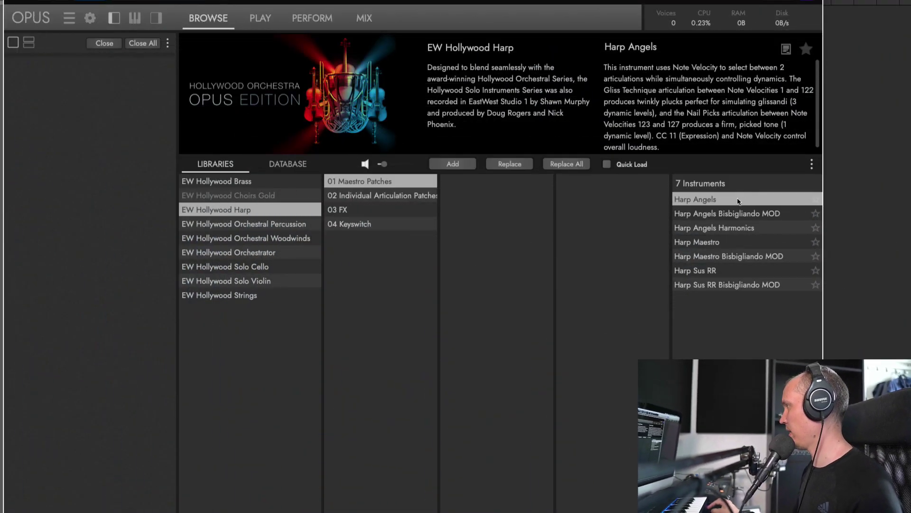
double_click(738, 200)
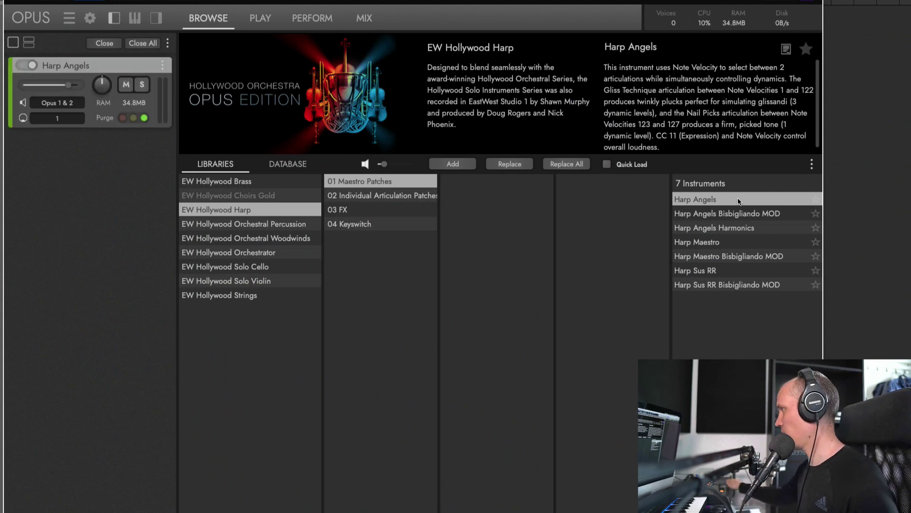
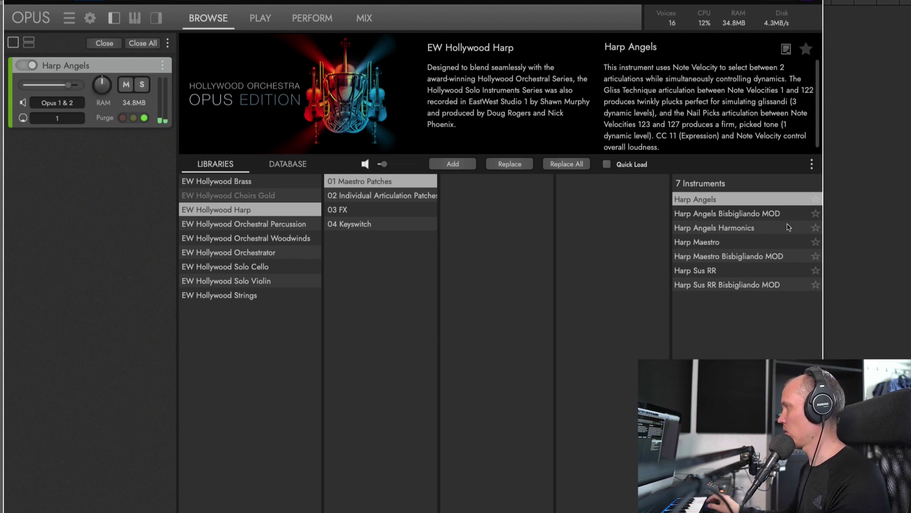
click(759, 248)
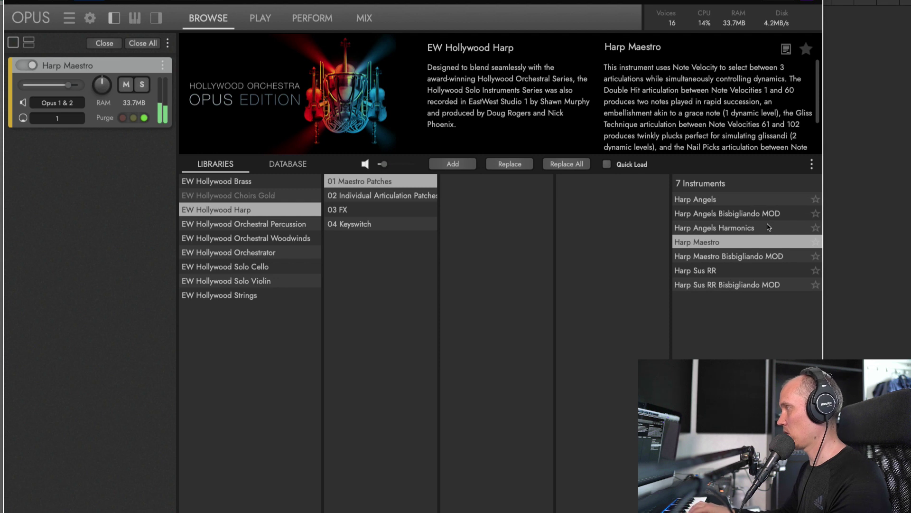
Audition Harp Harmonics, Harp Nail Pick and Harp Pluck Long from the Individual Articulation Patches, and open the Play page of Harp Pluck Long
click(371, 190)
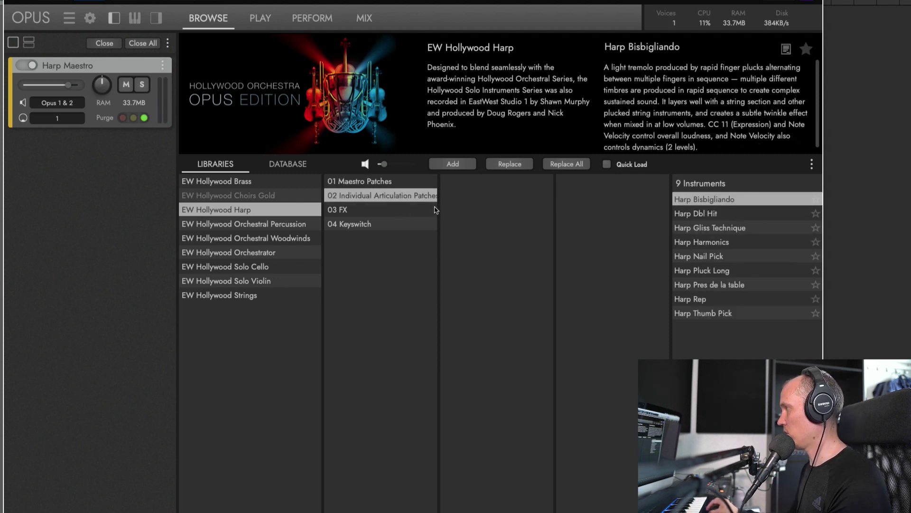
click(744, 244)
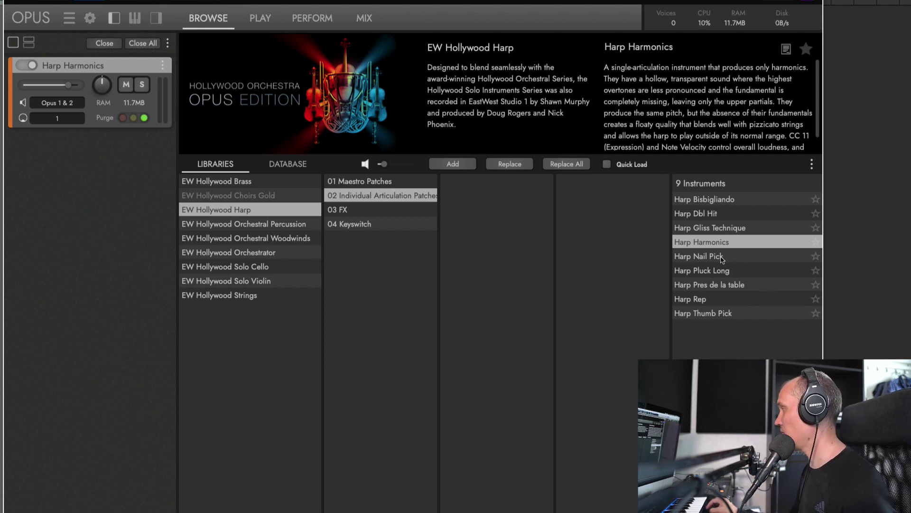
click(753, 257)
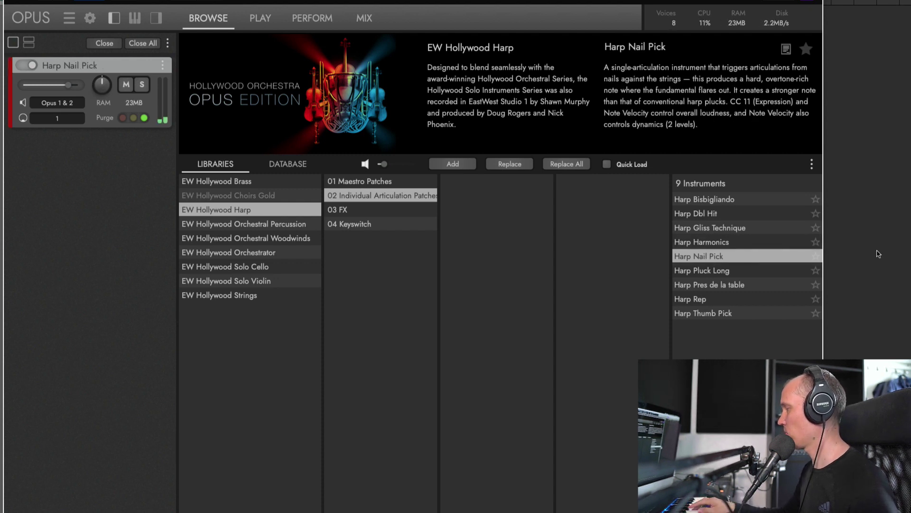
click(739, 272)
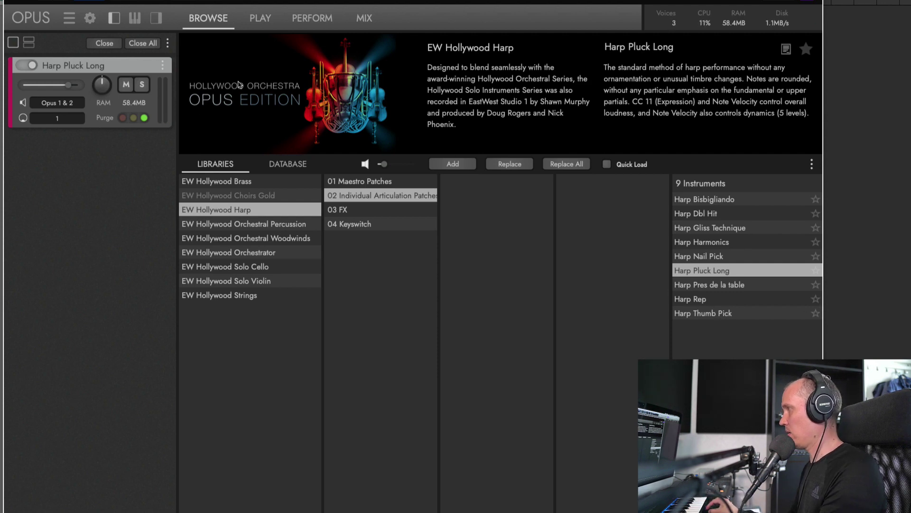
click(257, 20)
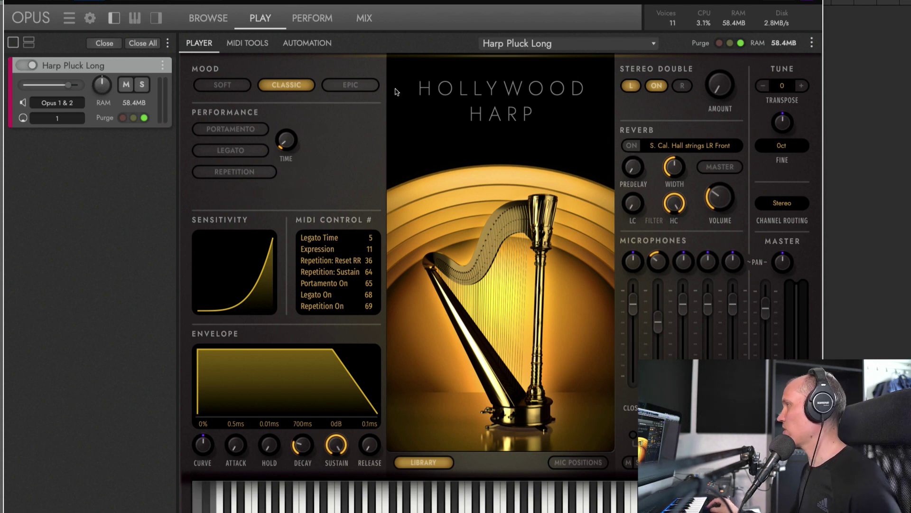
Audition Harp Gliss, Harp Gliss Angelic Fast and Harp Gliss Angelic Slow from the harp's FX patches, and view its Keyswitch category
click(228, 18)
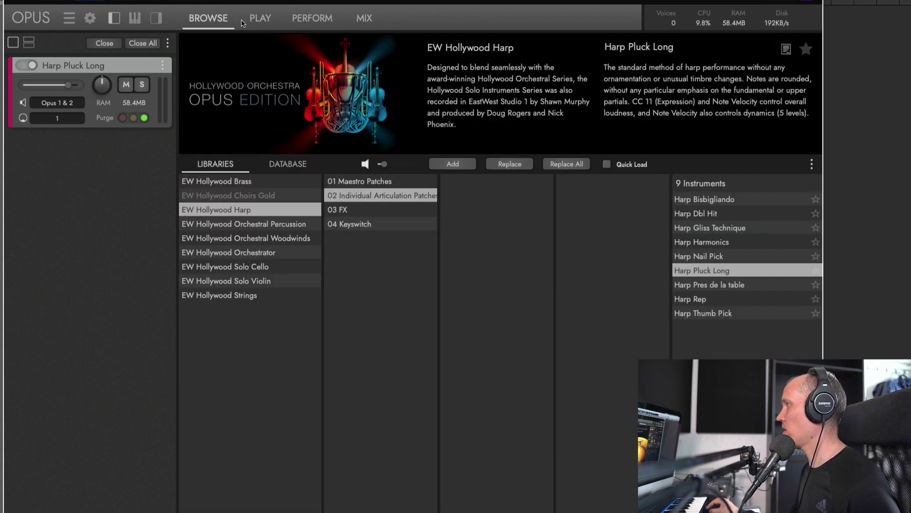
click(389, 211)
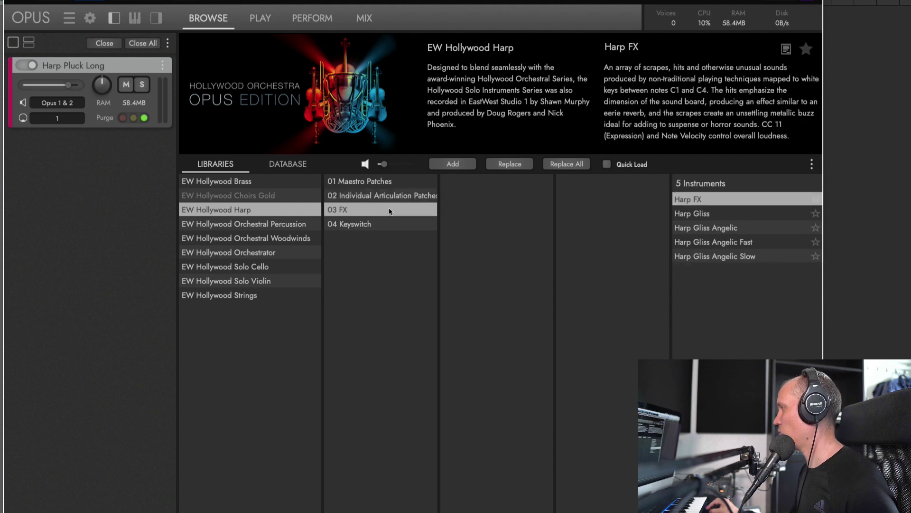
click(738, 215)
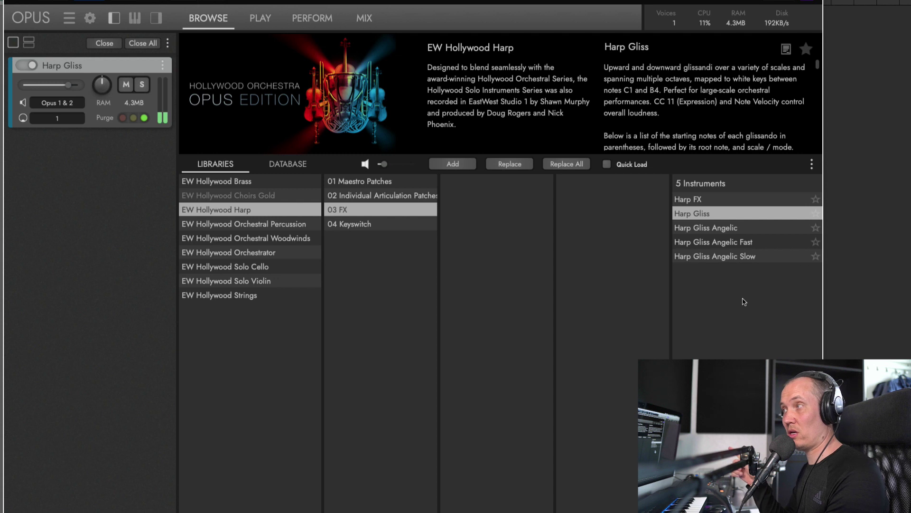
click(758, 242)
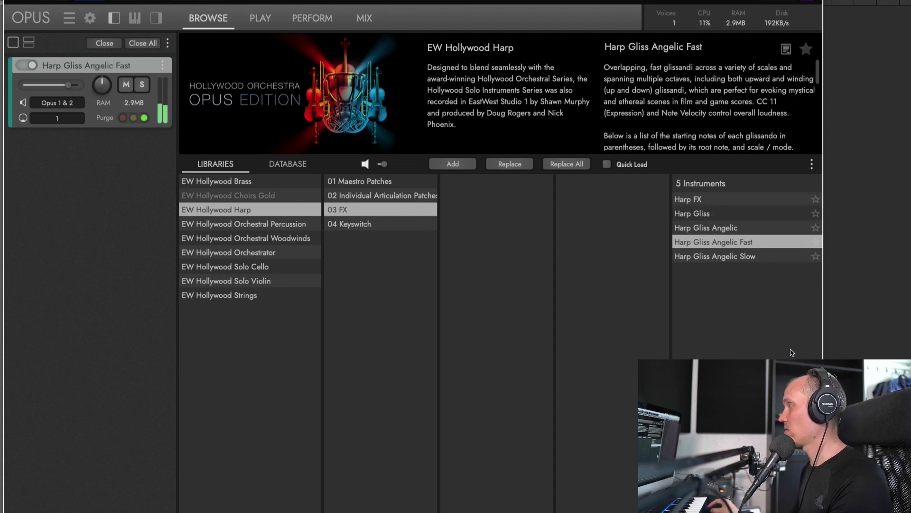
click(774, 256)
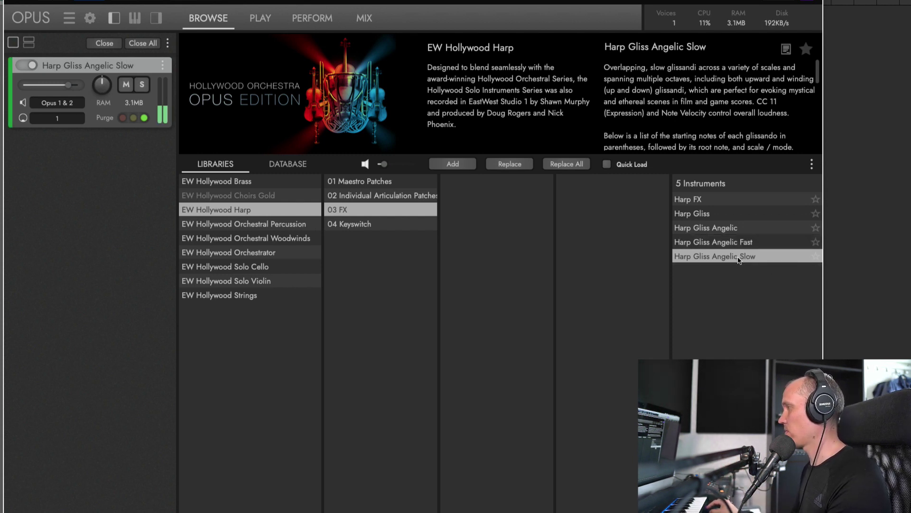
click(370, 223)
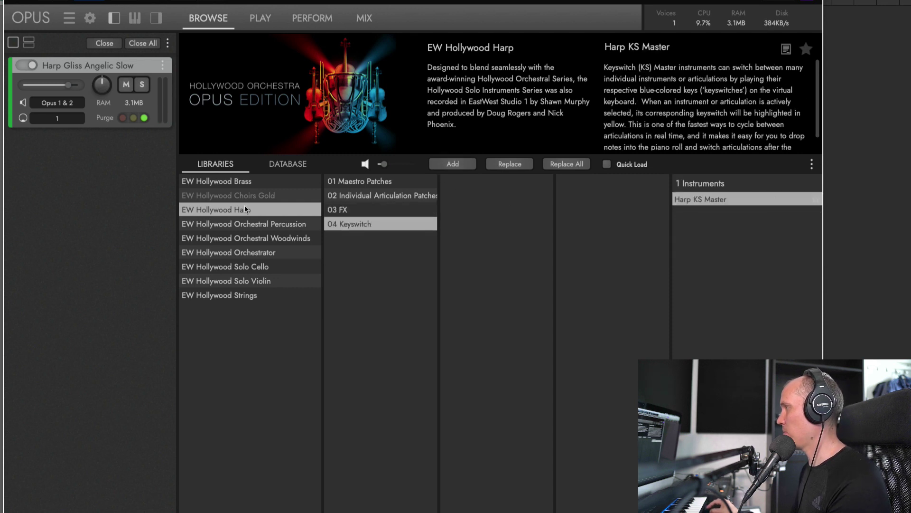
Load Orchestral Perc Basics Kit 1 from the Combo Kits of EW Hollywood Orchestral Percussion and open its Play page
click(263, 222)
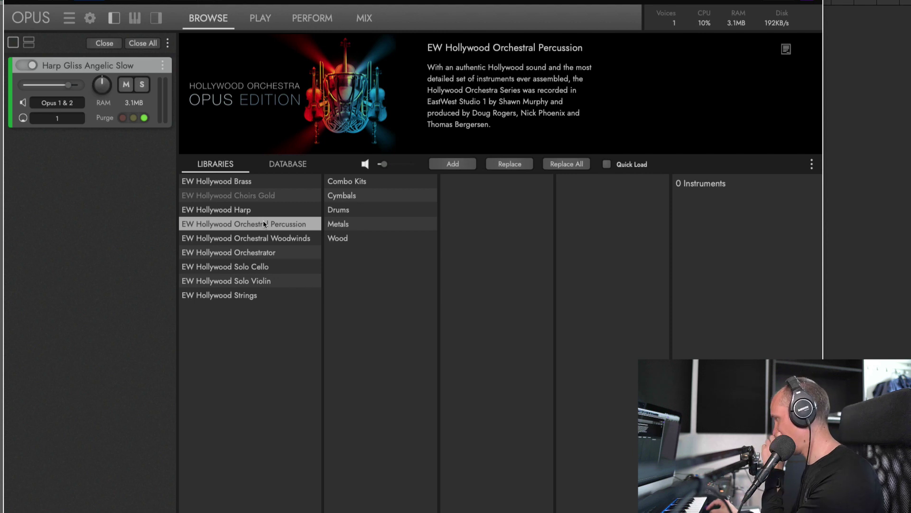
click(365, 183)
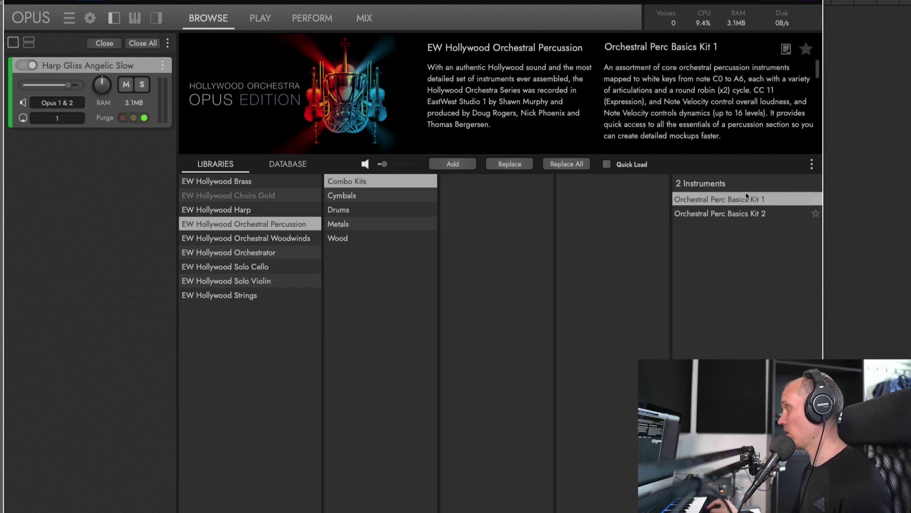
double_click(771, 199)
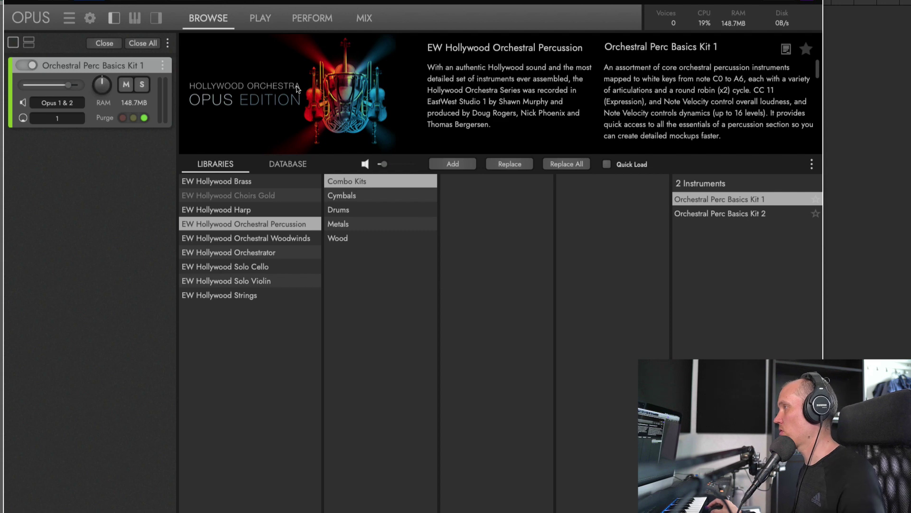
click(307, 17)
click(262, 14)
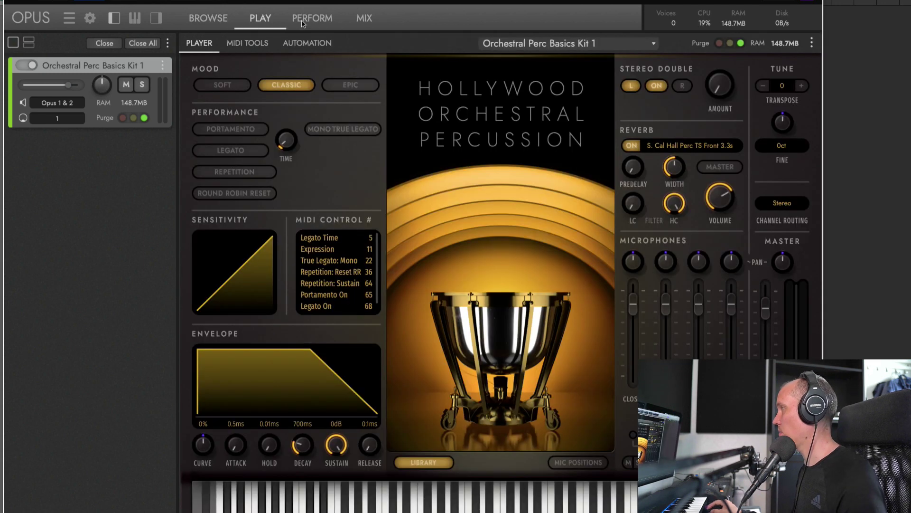
click(302, 22)
click(268, 19)
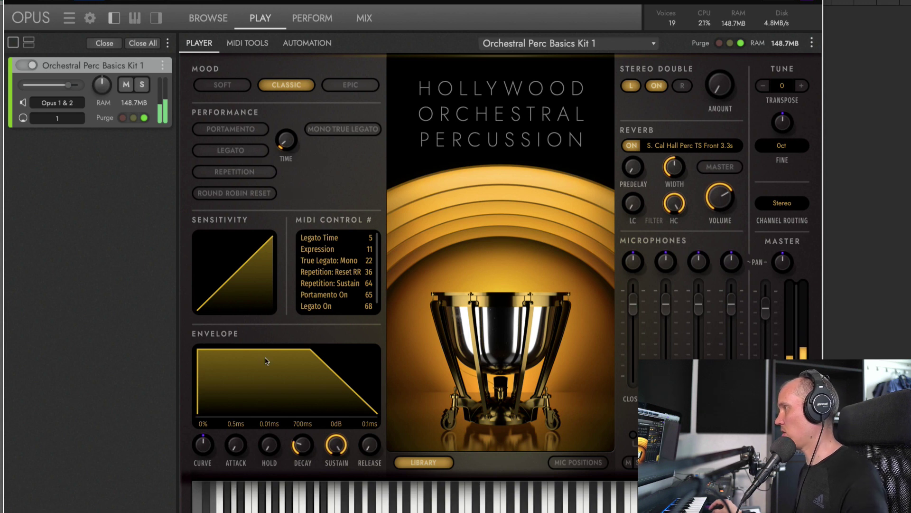
Replace the percussion kit with 36in Ludwig Bass Drum from the Drums category
click(212, 19)
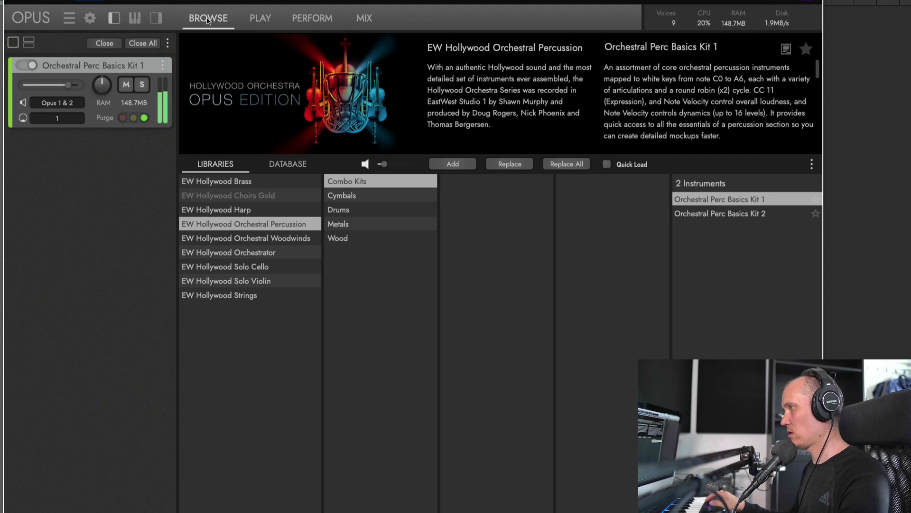
click(366, 211)
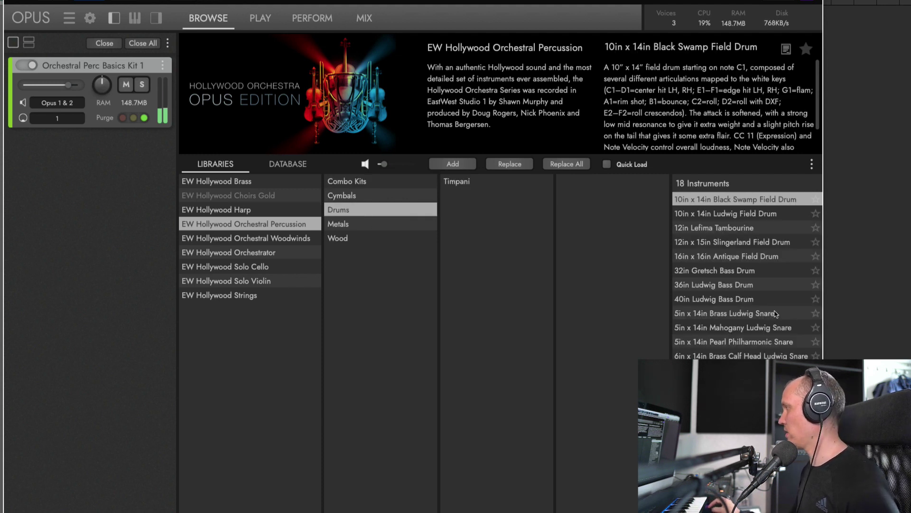
click(684, 285)
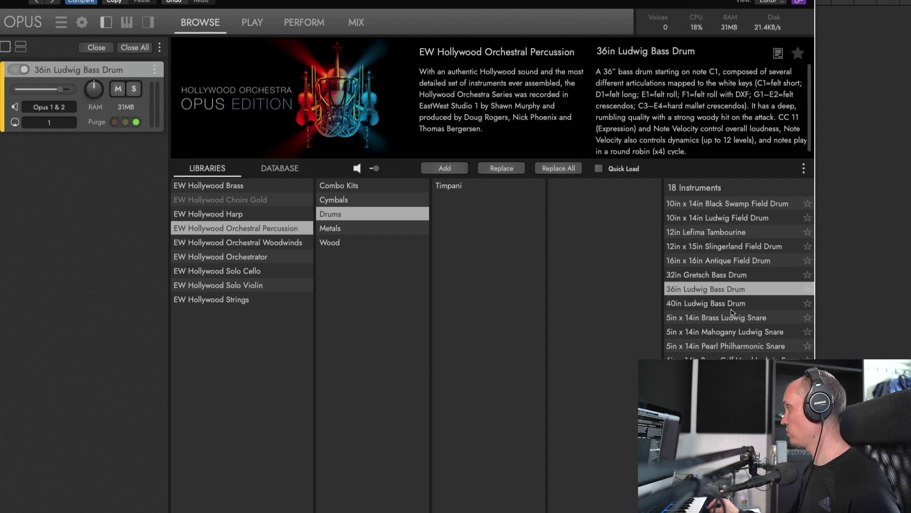
Compare the snare descriptions, load 6in x 14in Brass Calf Head Ludwig Snare, and open its Play page
click(754, 318)
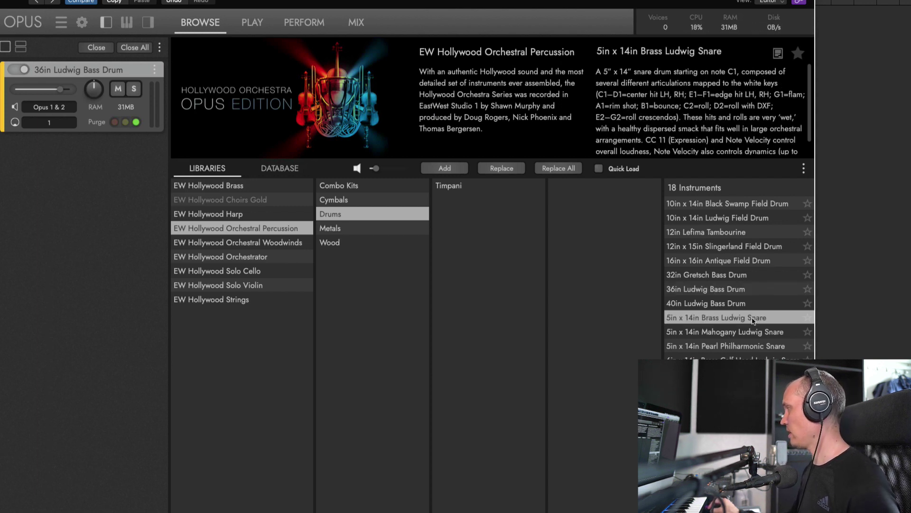
click(730, 334)
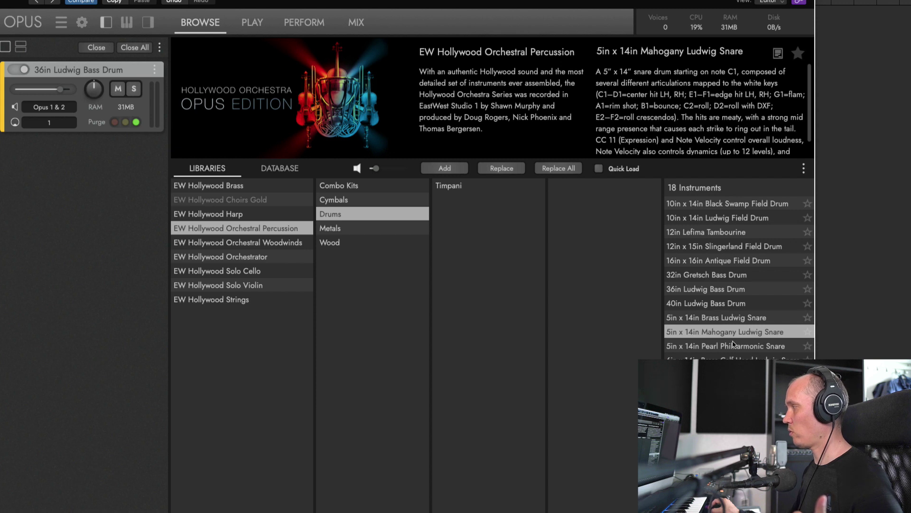
click(733, 345)
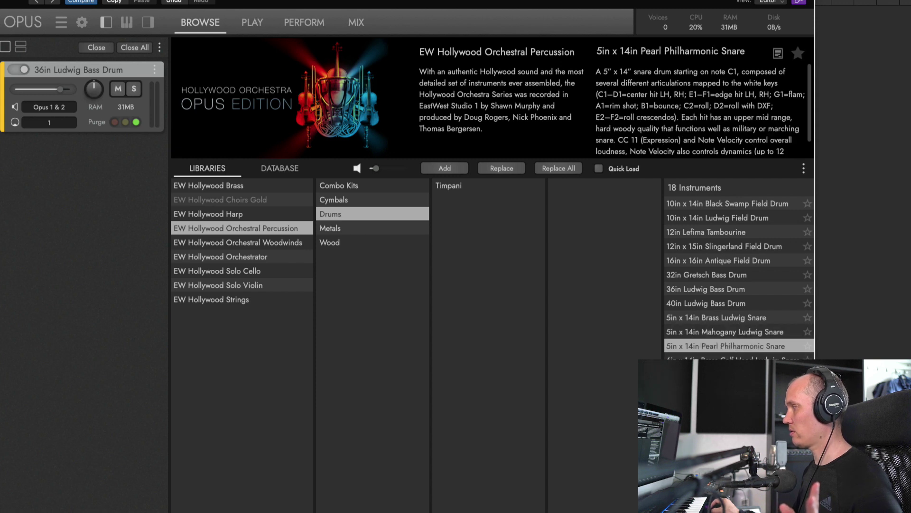
click(727, 360)
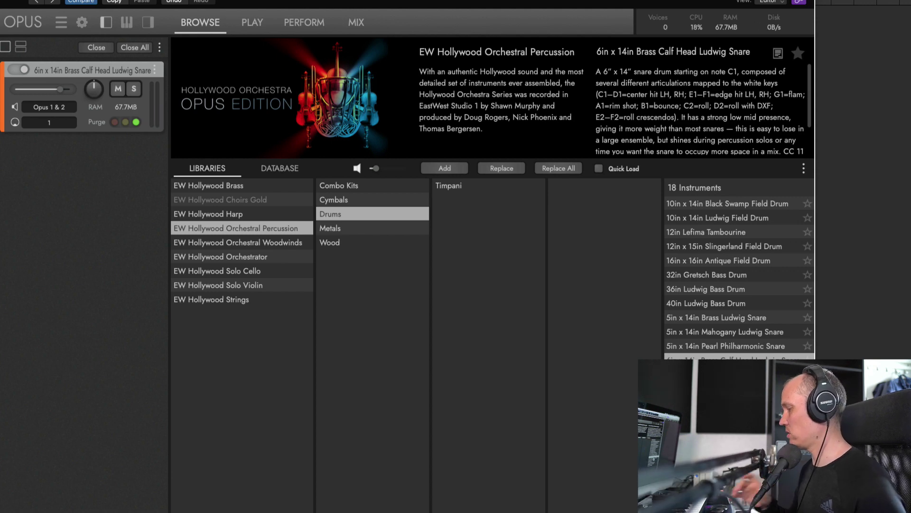
click(282, 24)
click(259, 28)
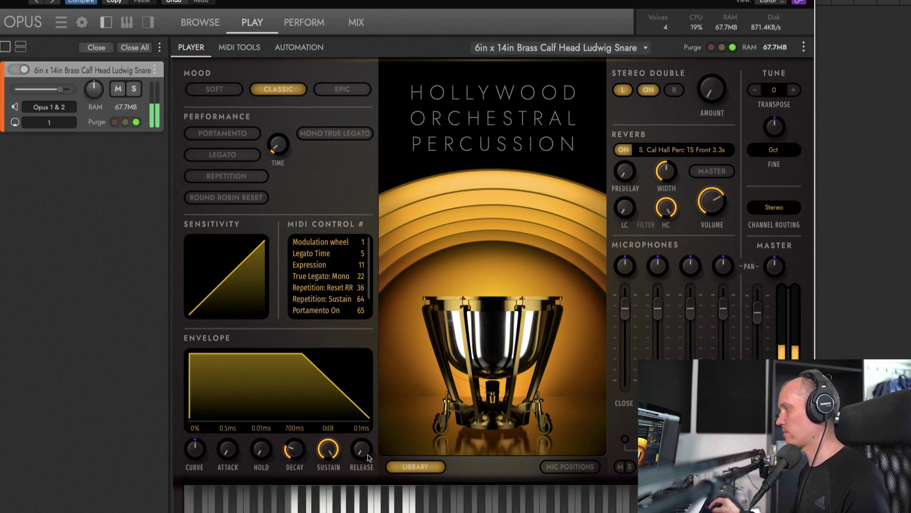
View the Timpani patches in the Drums category, and load Concert Toms from the main Drums list
click(196, 19)
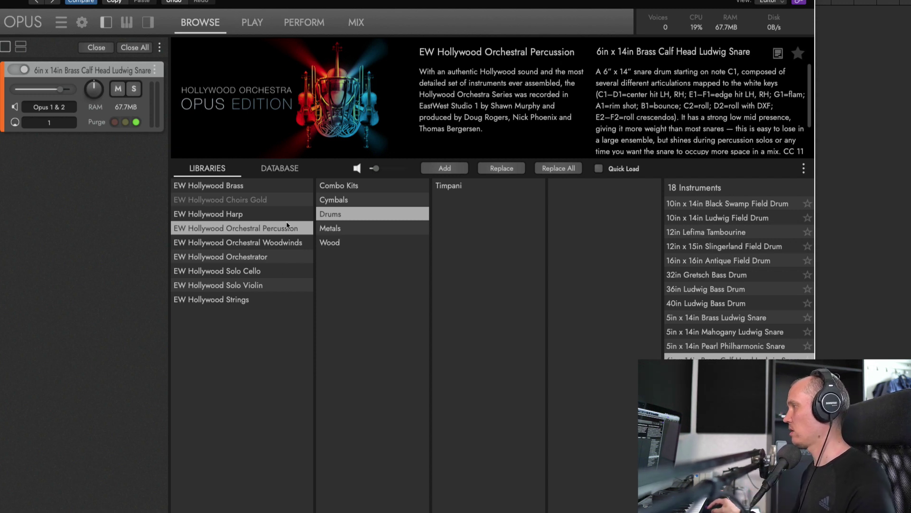
click(351, 228)
click(351, 215)
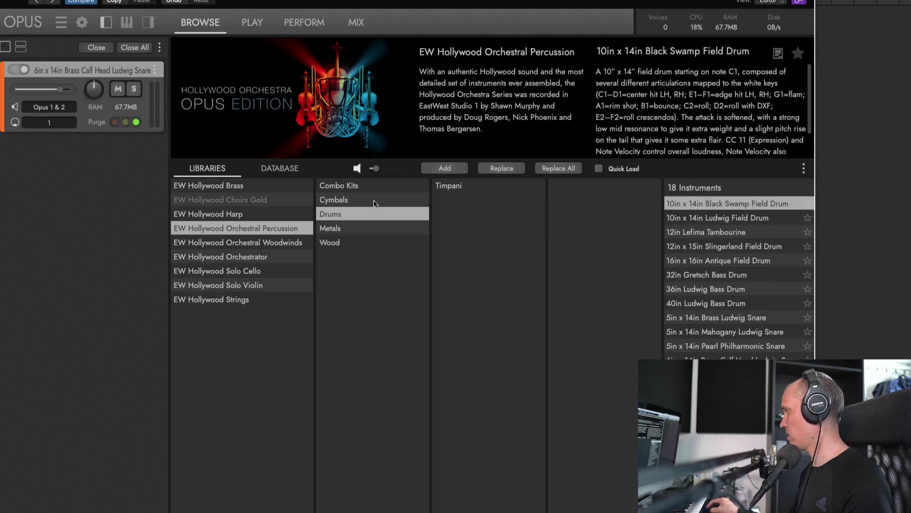
click(453, 190)
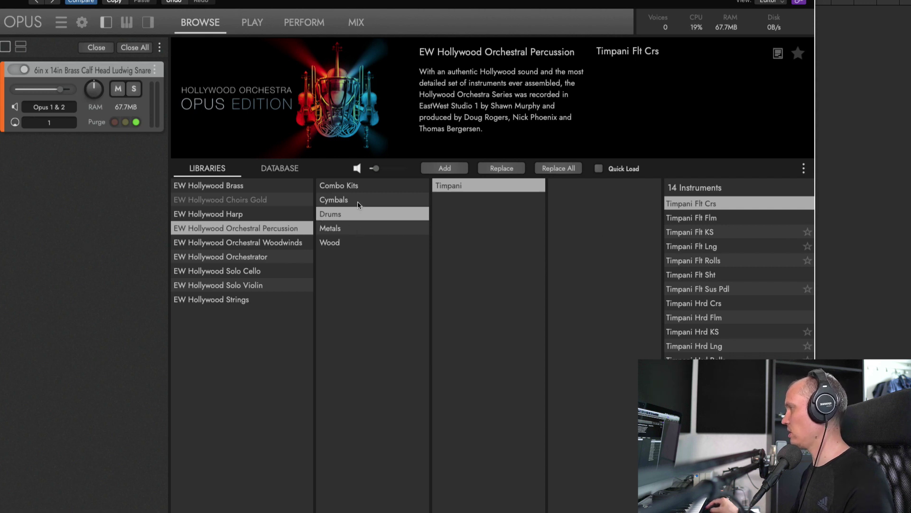
click(359, 227)
click(361, 213)
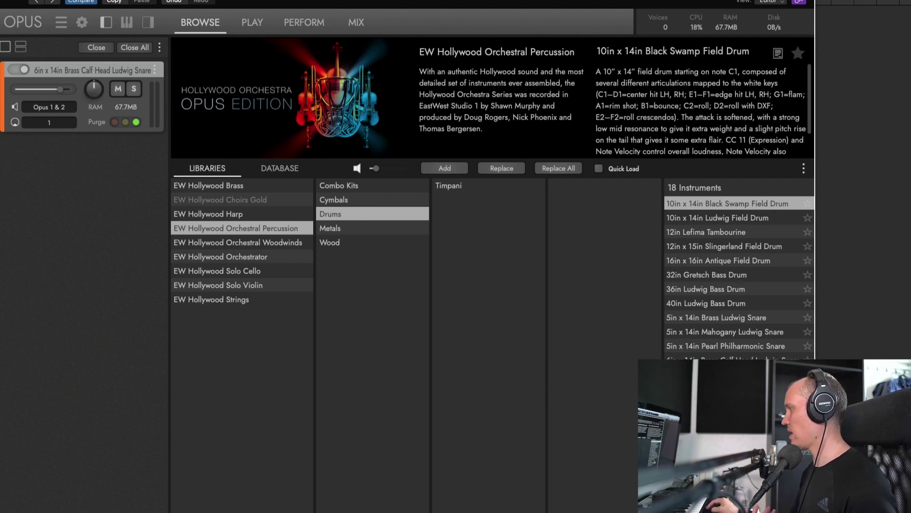
double_click(726, 403)
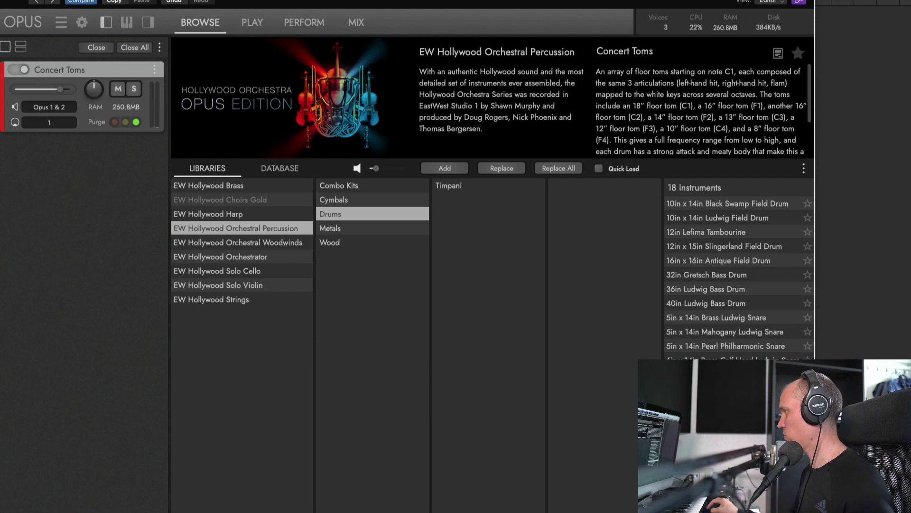
View the Cymbal Pairs patches, and load 14in Paiste Sus Cymbal Cres from the Sus Cymbal group
click(360, 201)
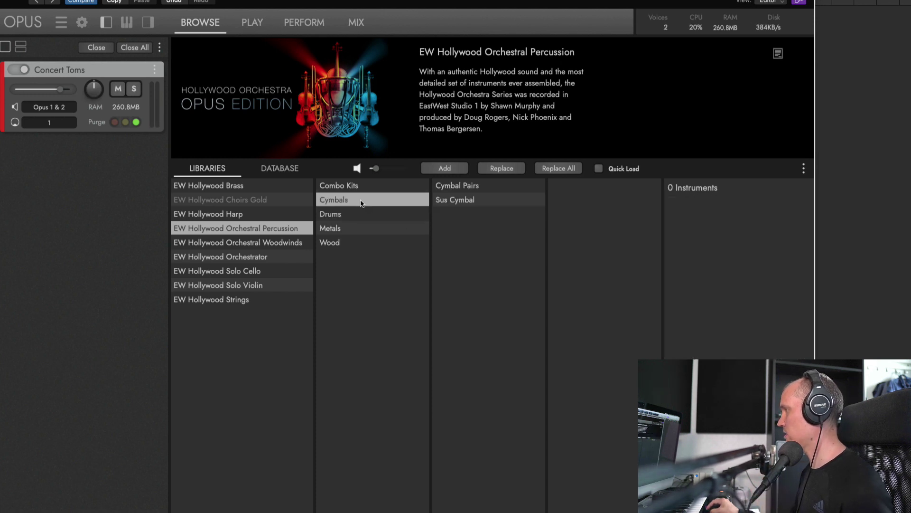
click(483, 186)
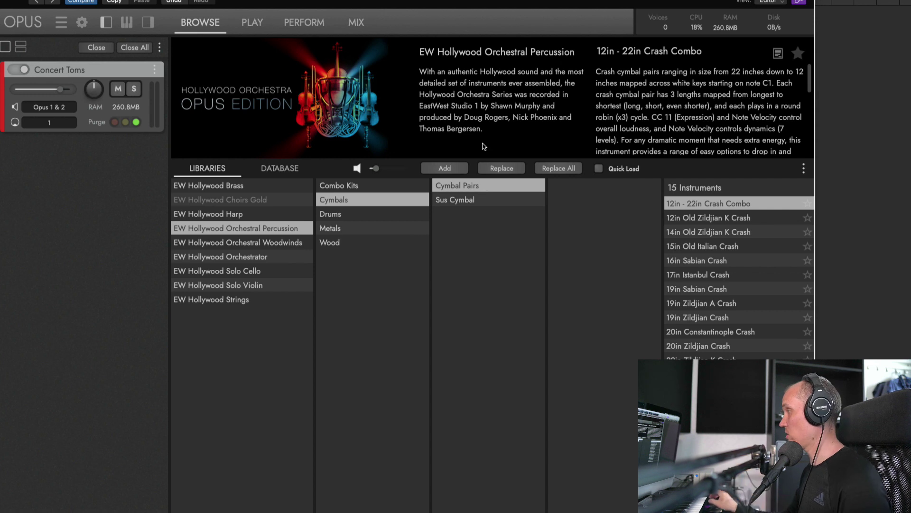
click(495, 202)
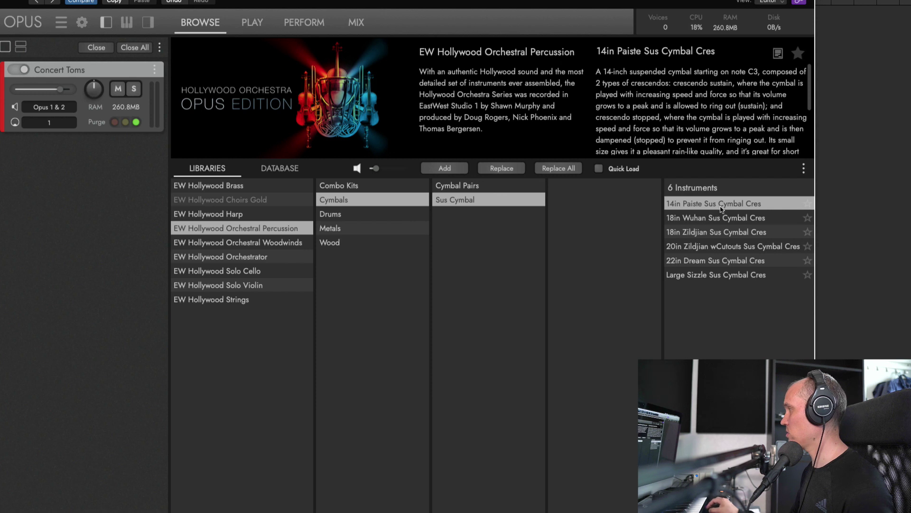
double_click(758, 204)
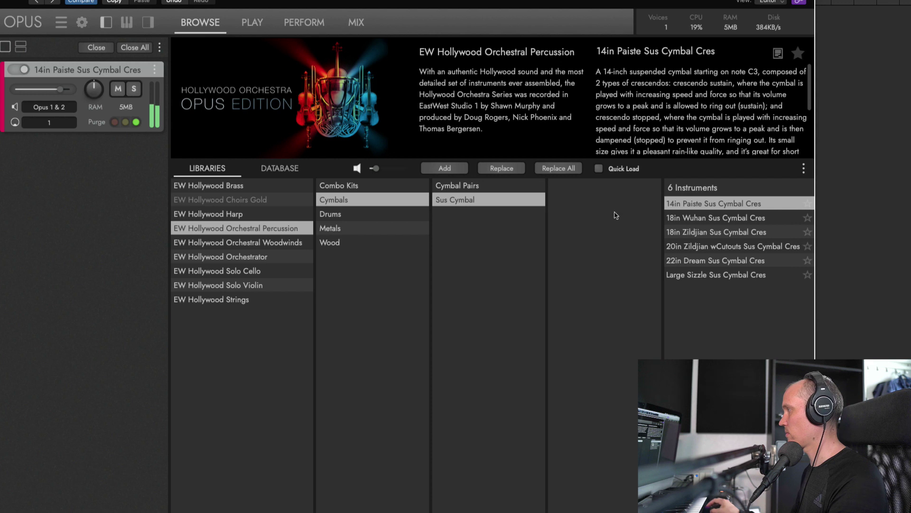
Audition Glockenspiel, Orchestral Chimes and Crotales Soft from the Metals category of the percussion library
click(368, 230)
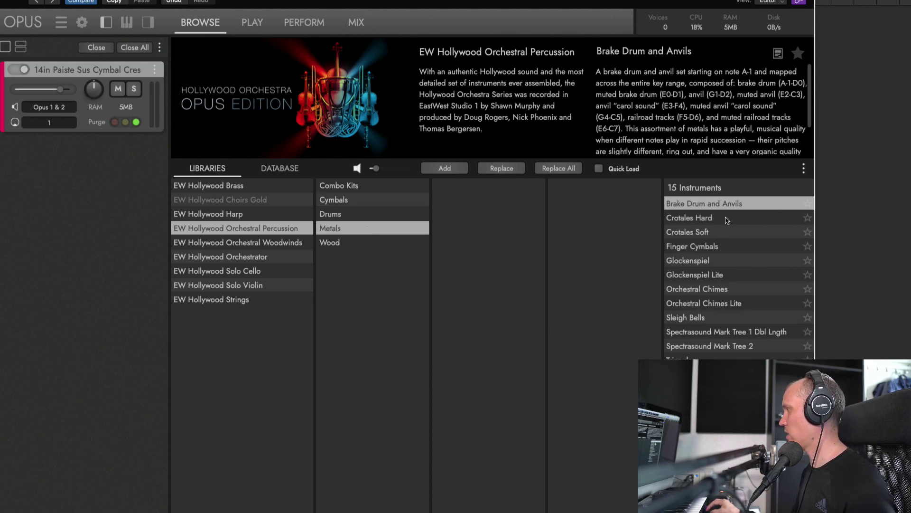
click(728, 271)
double_click(712, 261)
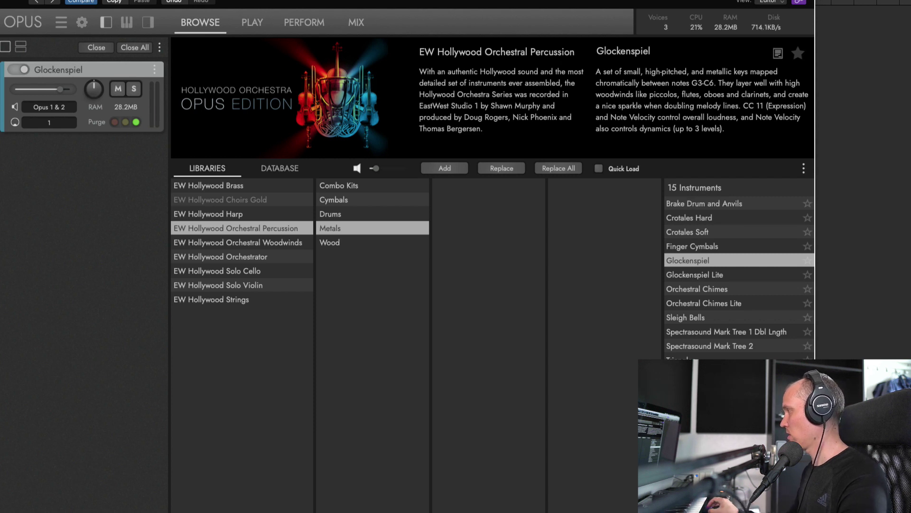
click(754, 290)
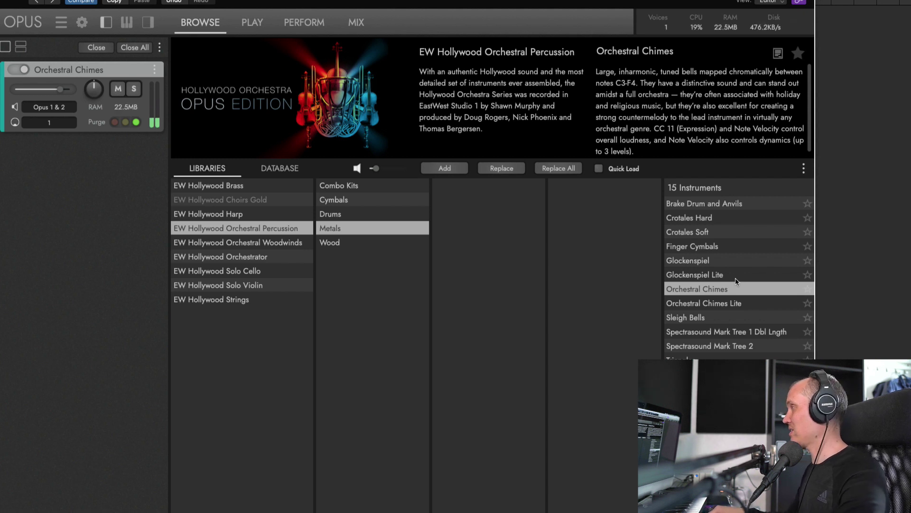
click(739, 234)
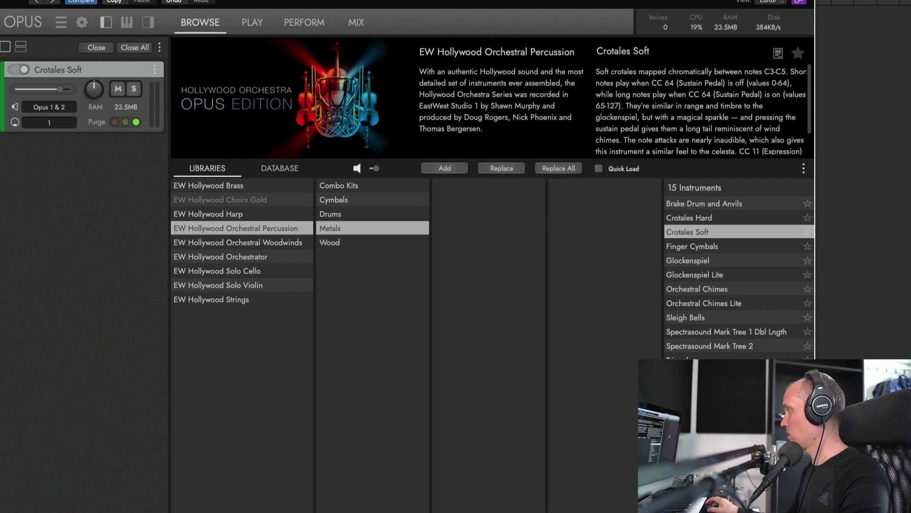
Audition Marimba and Celesta from the Wood category of the percussion library
click(349, 245)
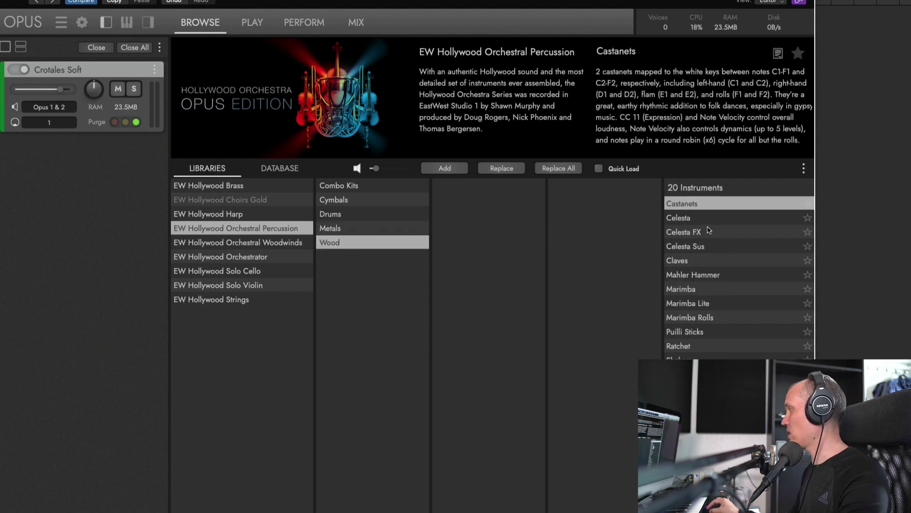
click(702, 290)
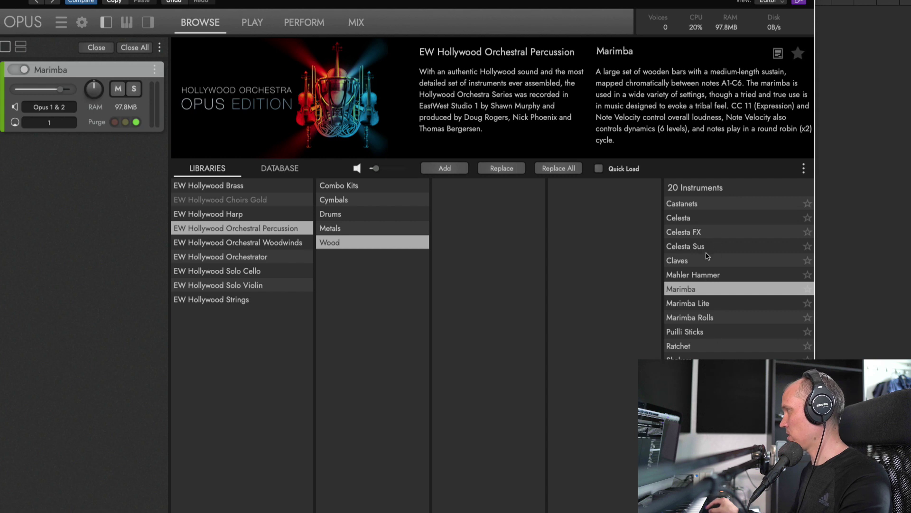
double_click(708, 215)
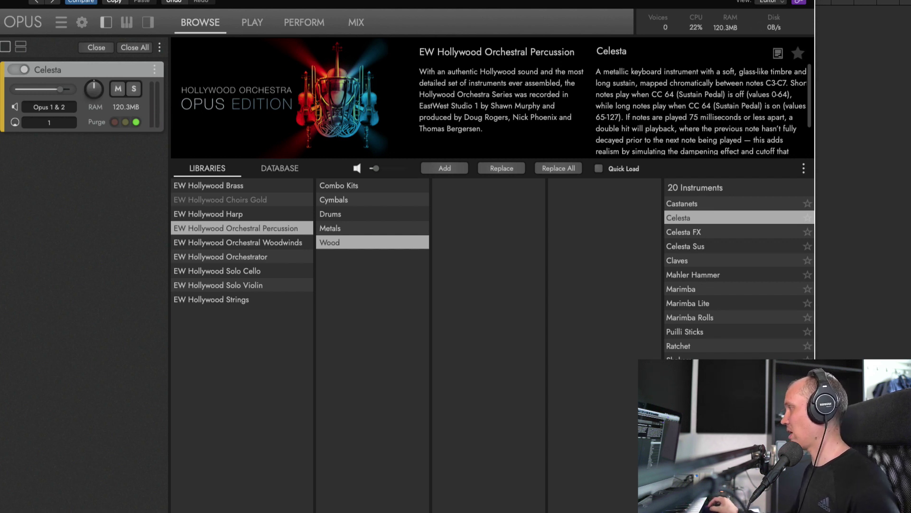
click(370, 202)
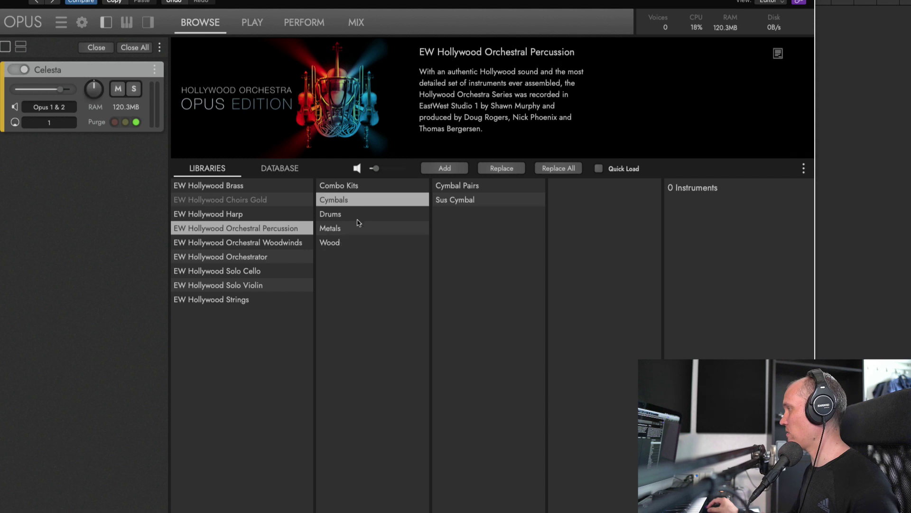
click(357, 227)
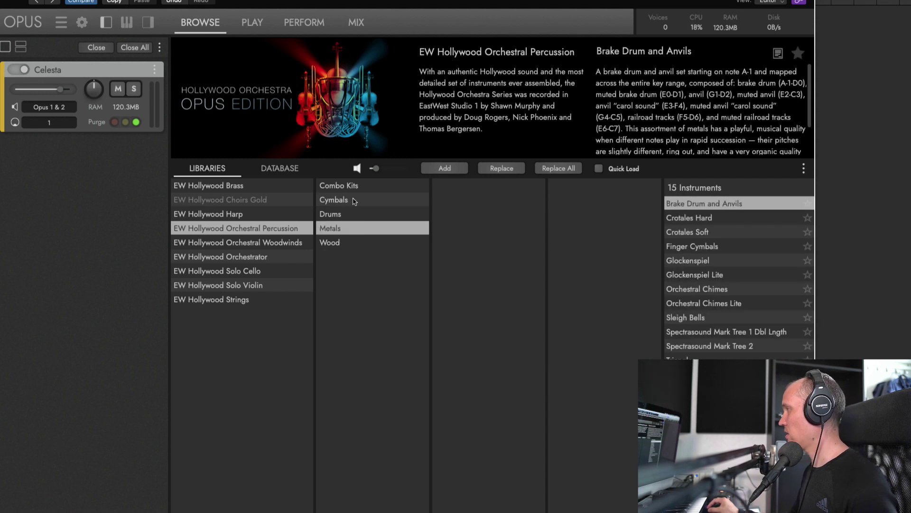
Audition FL Leg Slur Accent LITE, FL Leg Slur Runs and FL Leg Stac Runs from the Flute's Legato group in Hollywood Orchestral Woodwinds
click(266, 242)
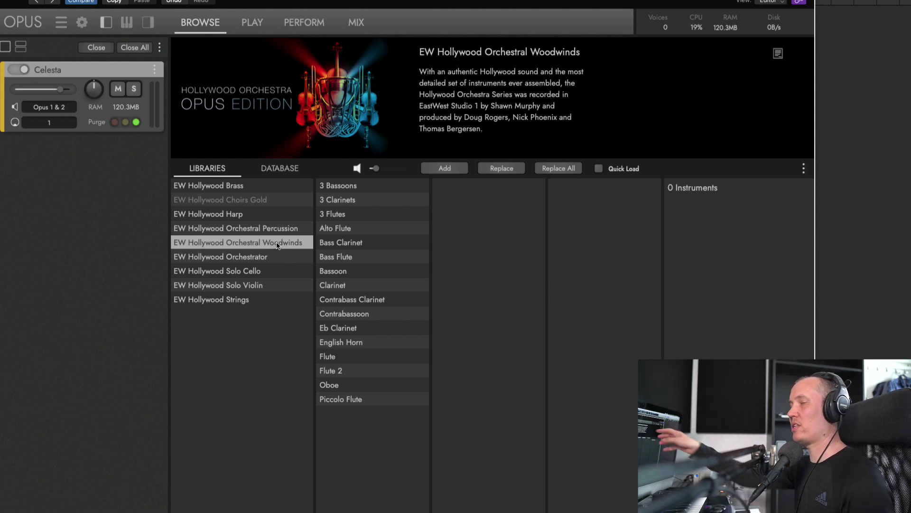
click(387, 218)
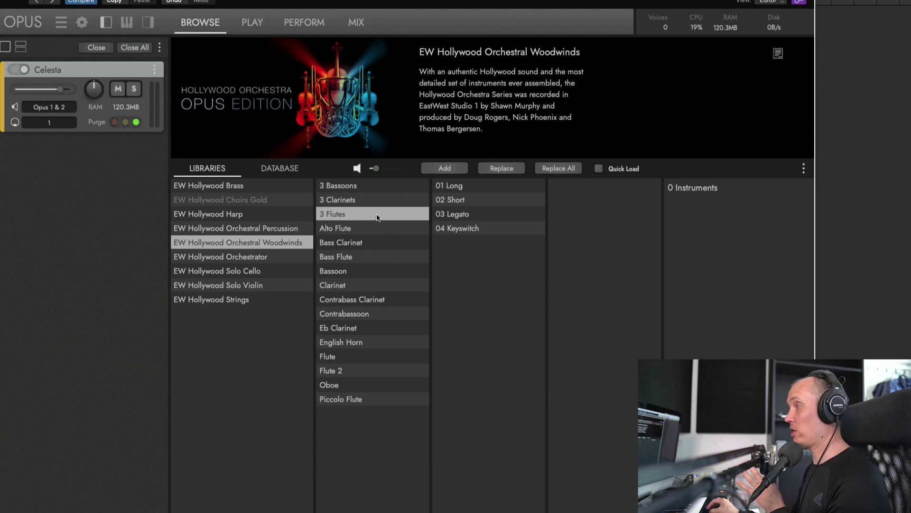
click(369, 372)
click(366, 358)
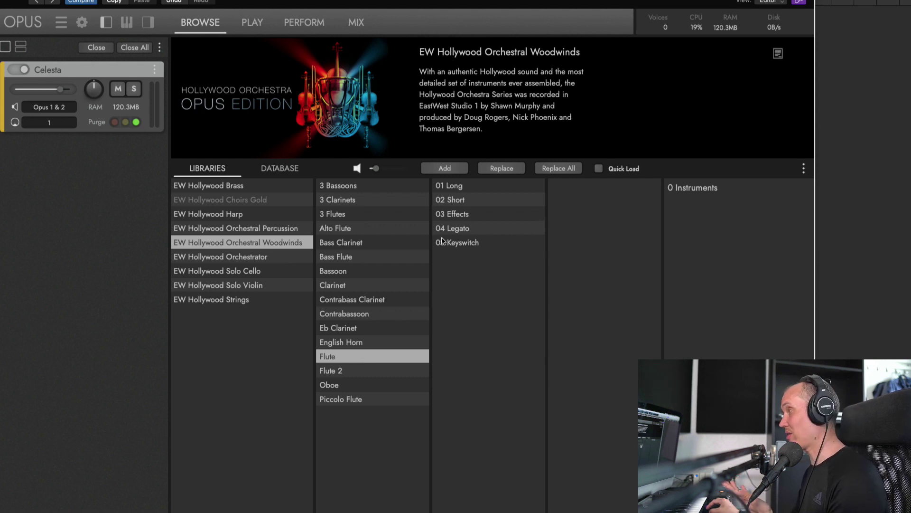
click(486, 228)
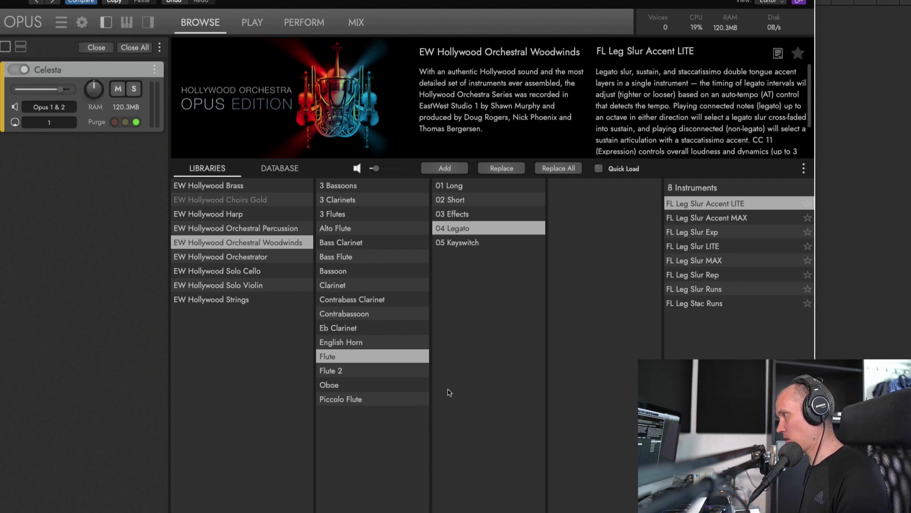
key(Return)
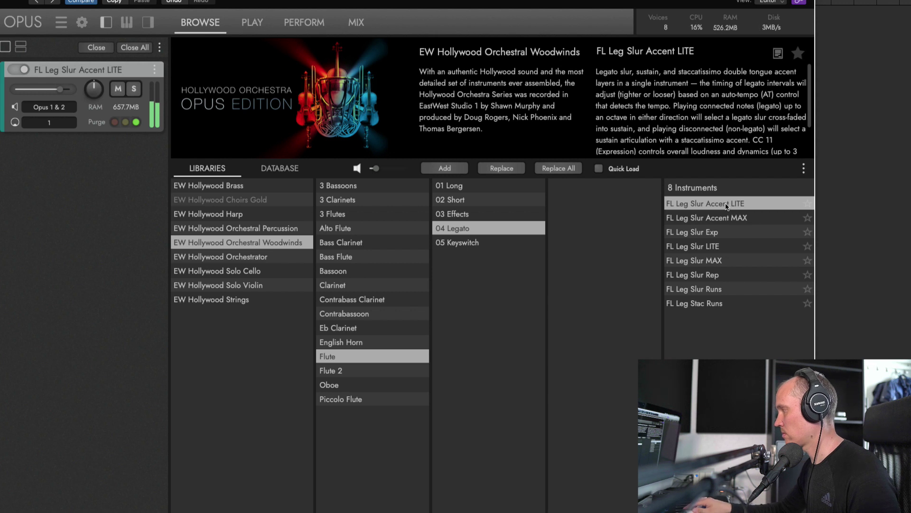
click(737, 288)
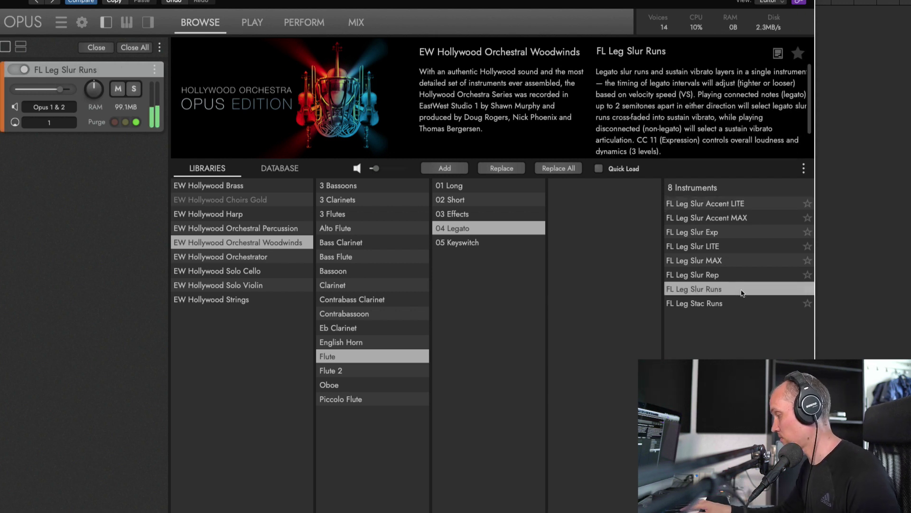
click(738, 303)
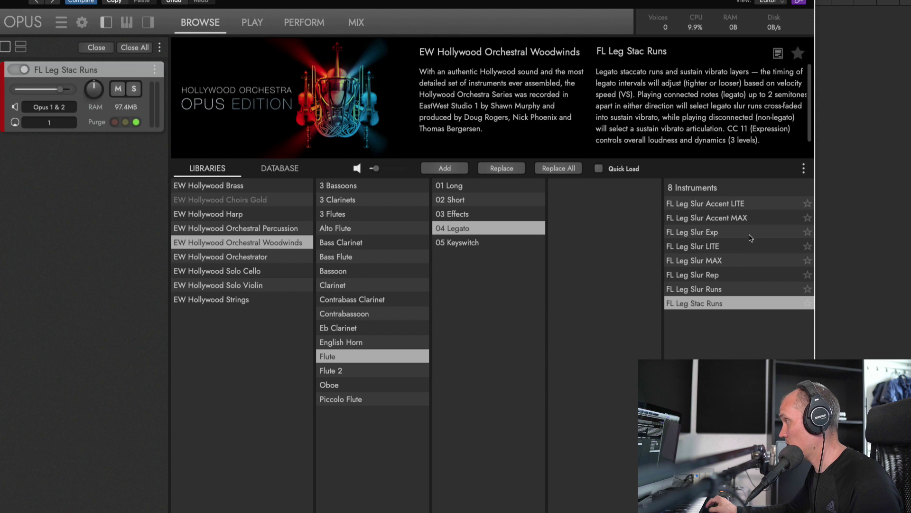
Audition the flute run effects FL 8va Run Dn, FL 8va Run Up and FL Maj Run Up
click(470, 214)
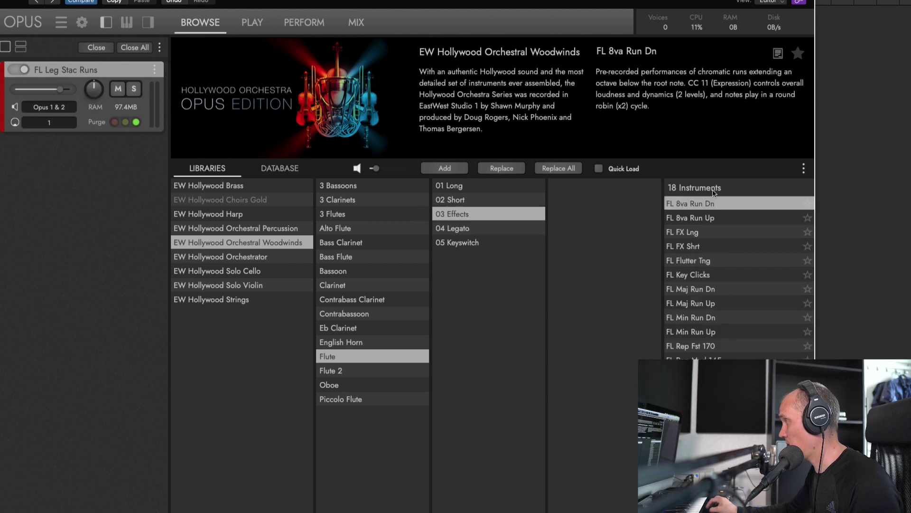
double_click(729, 206)
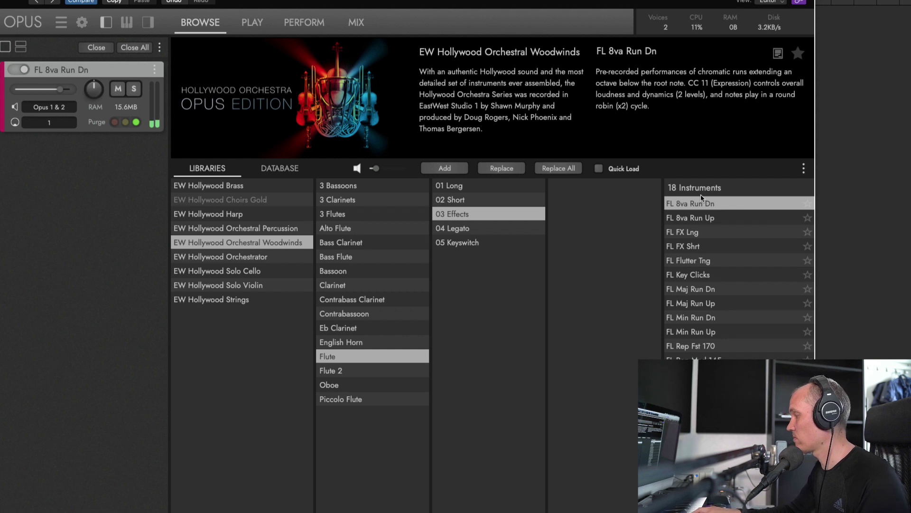
double_click(758, 219)
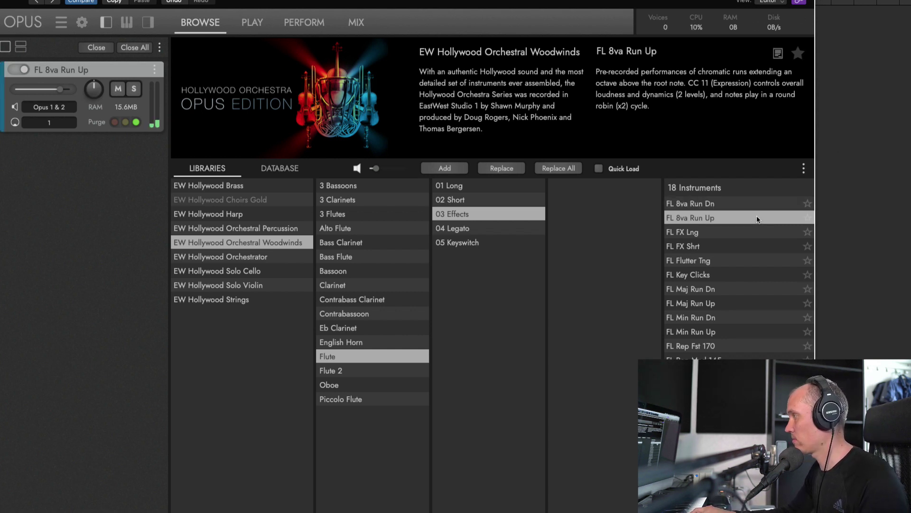
double_click(726, 303)
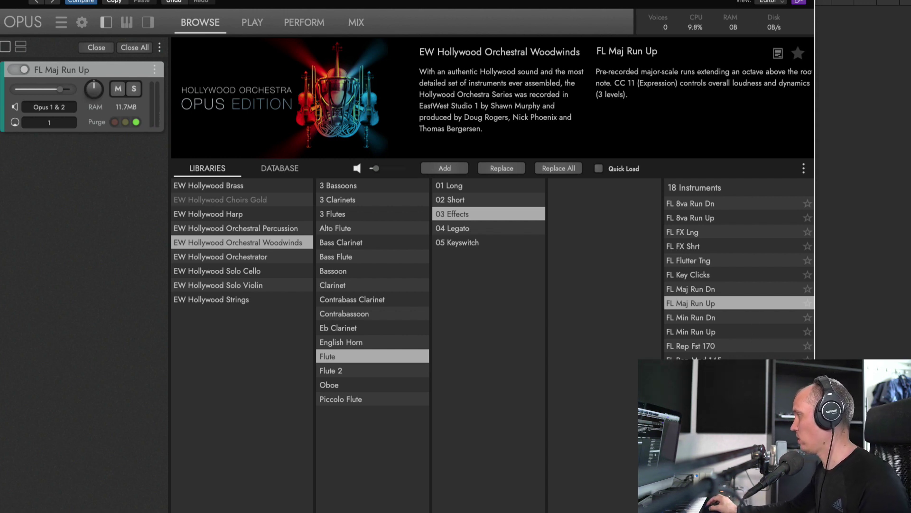
View the Flute's Legato, Keyswitch and Long patches, and audition FL Stac DblTng RRx9 from the Short group
click(491, 224)
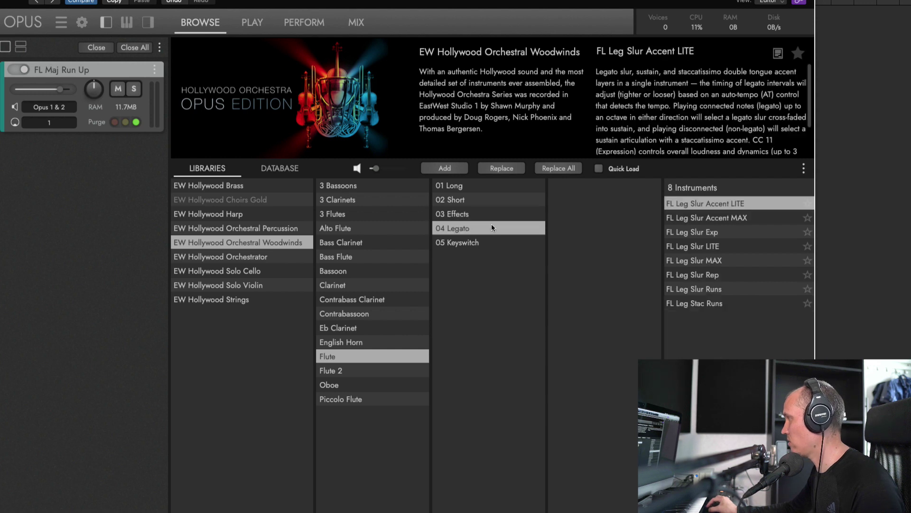
click(497, 243)
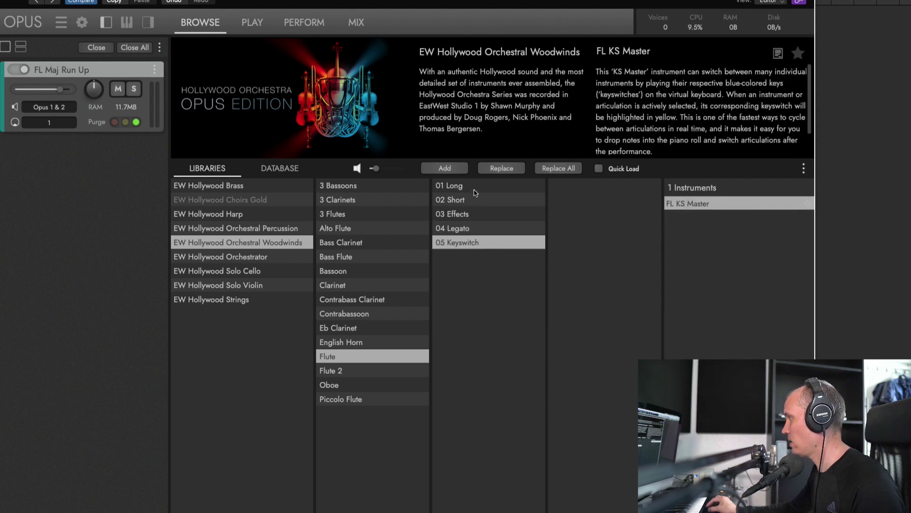
click(475, 186)
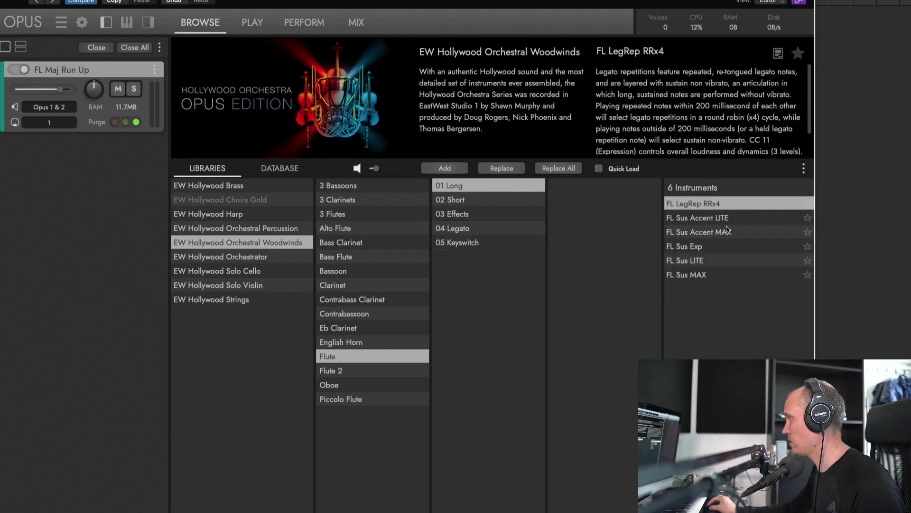
click(499, 201)
double_click(706, 233)
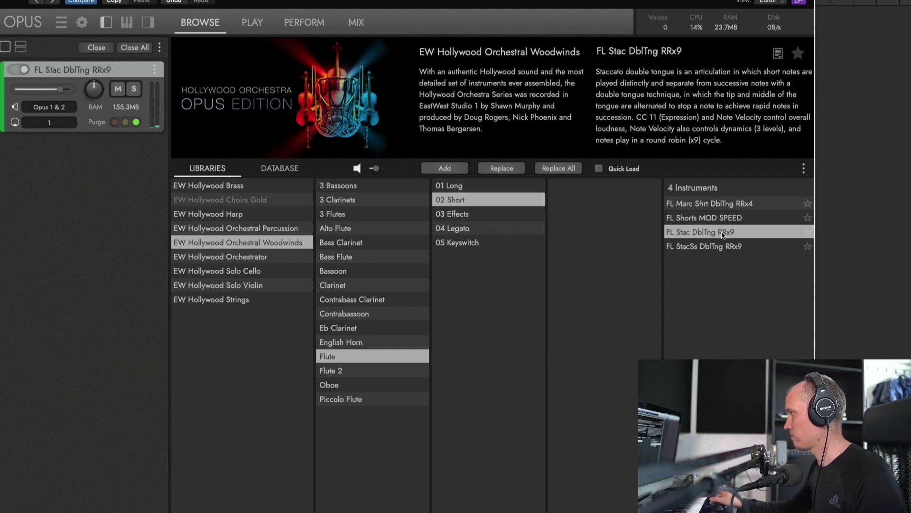
Audition AF Leg Slur LITE from the Alto Flute's Legato group
click(375, 229)
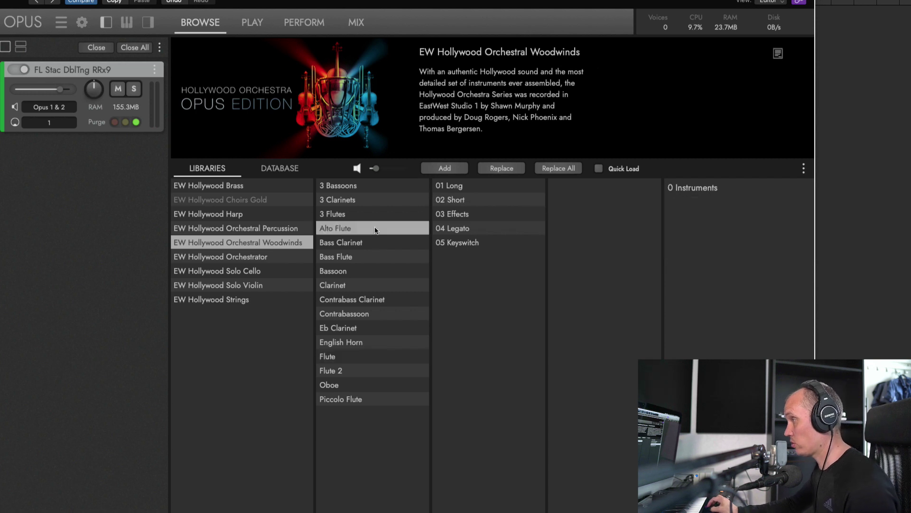
click(369, 256)
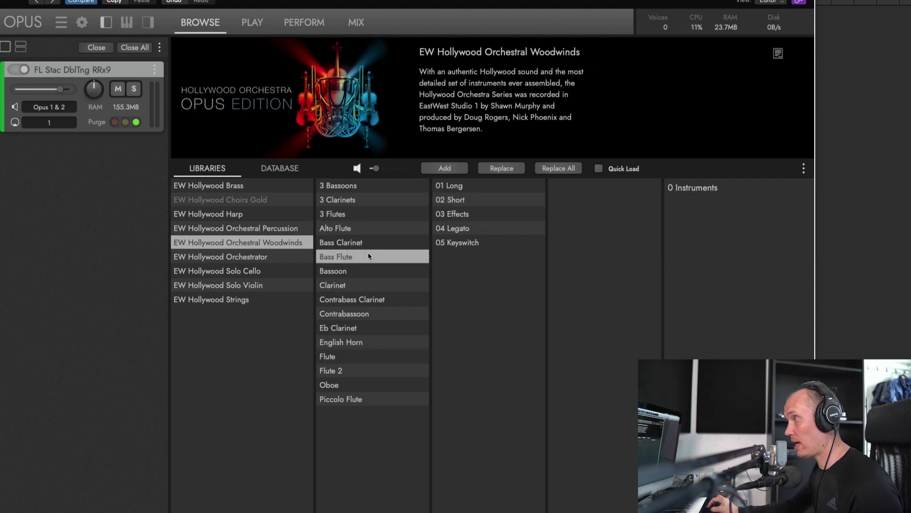
click(378, 230)
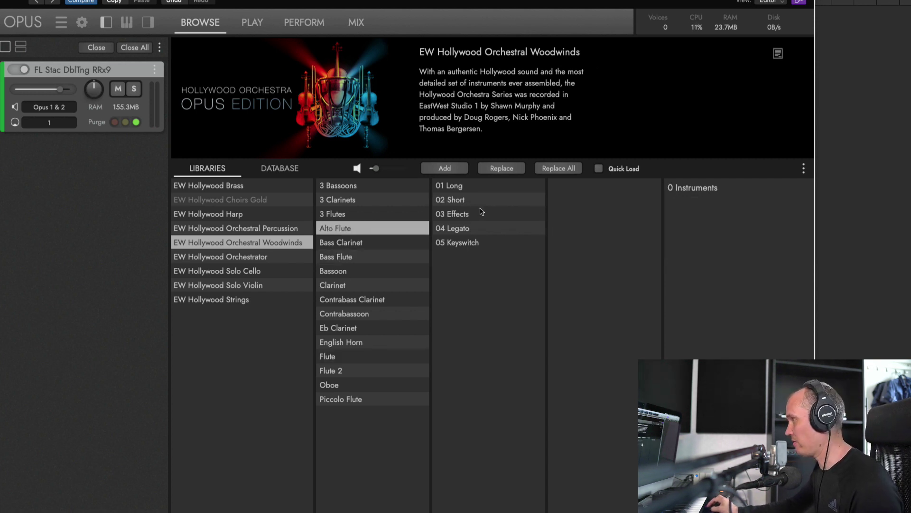
click(476, 228)
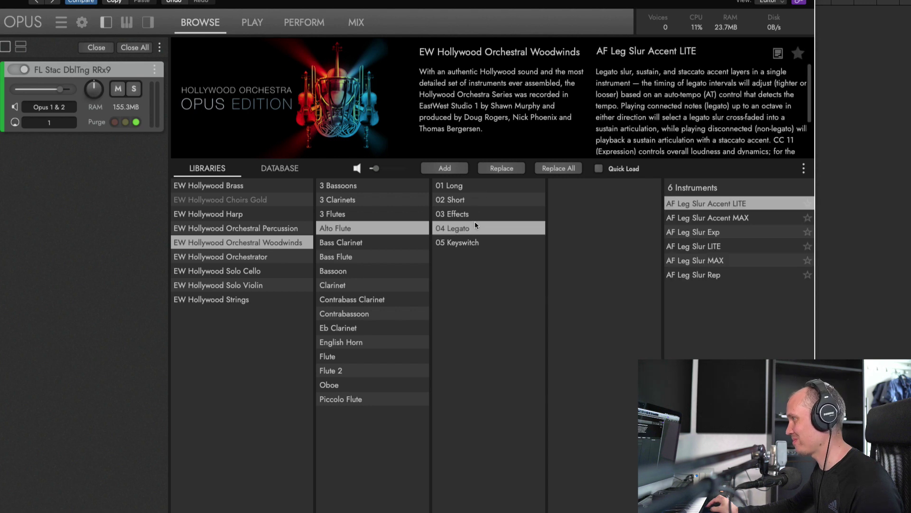
click(696, 245)
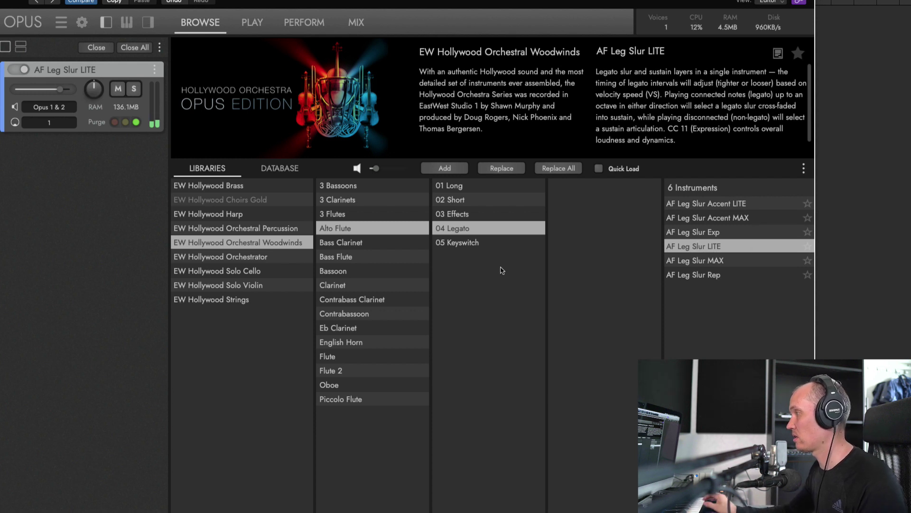
Audition the Bass Clarinet with BC Sus Accent from Long, and BC Leg Slur Rep and BC Leg Slur Exp from Legato
click(391, 245)
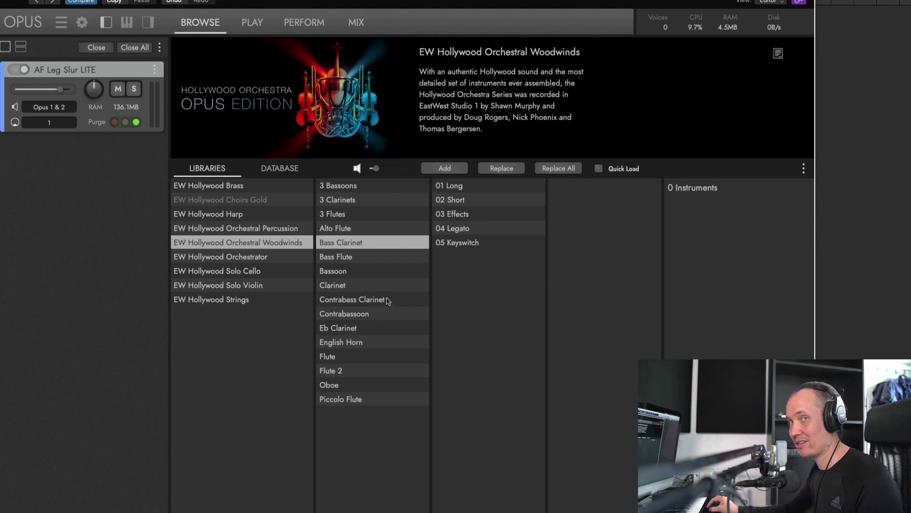
click(500, 194)
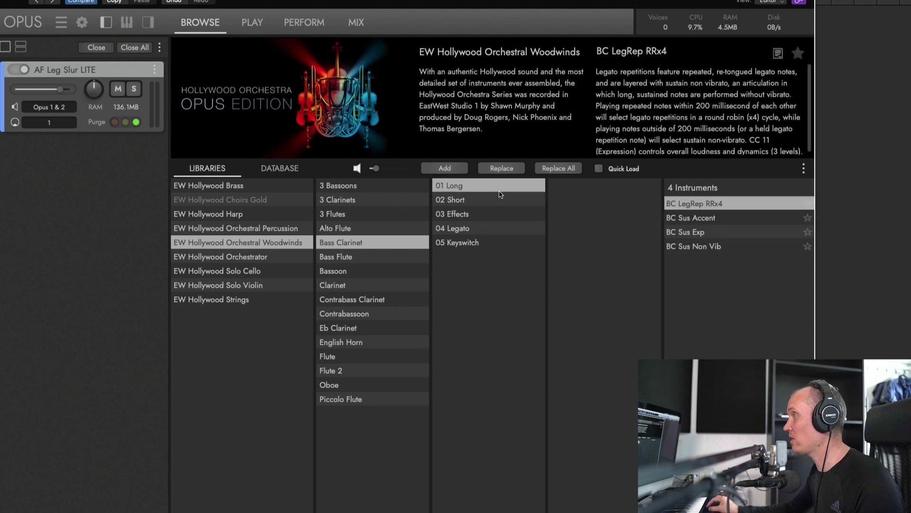
double_click(696, 218)
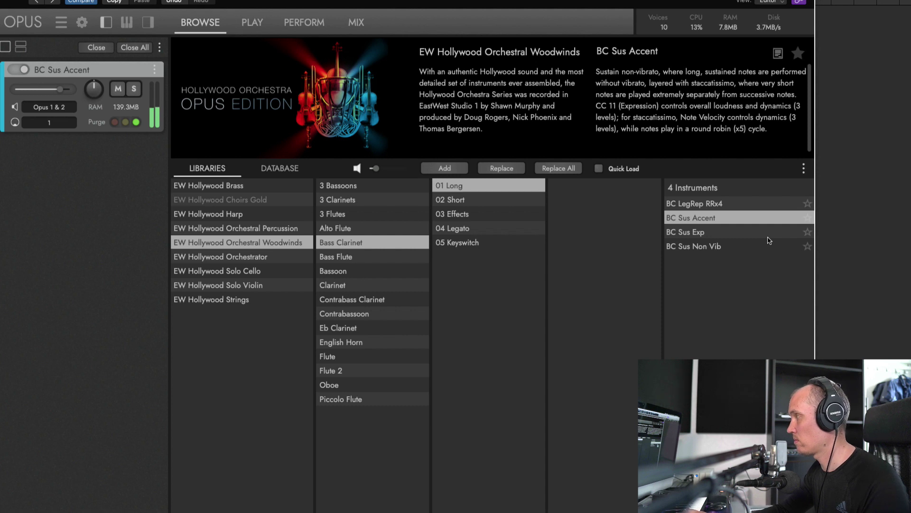
click(503, 240)
click(493, 228)
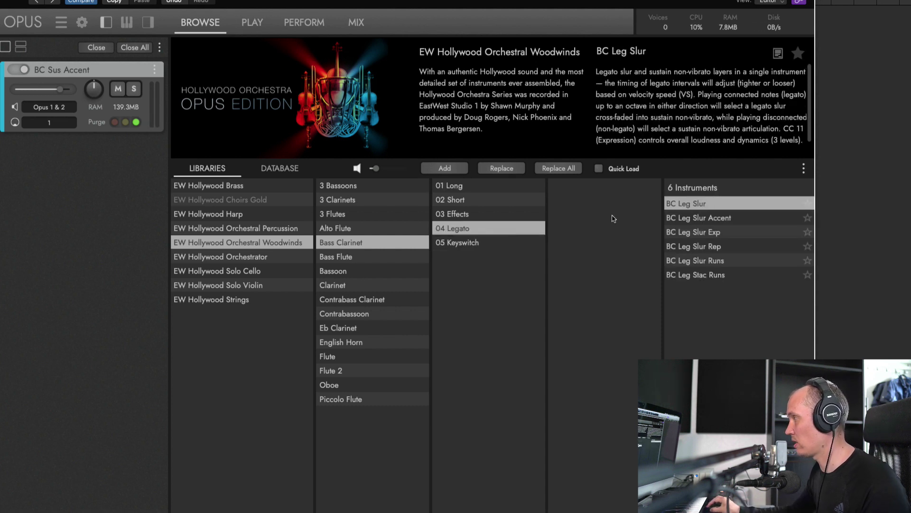
click(697, 246)
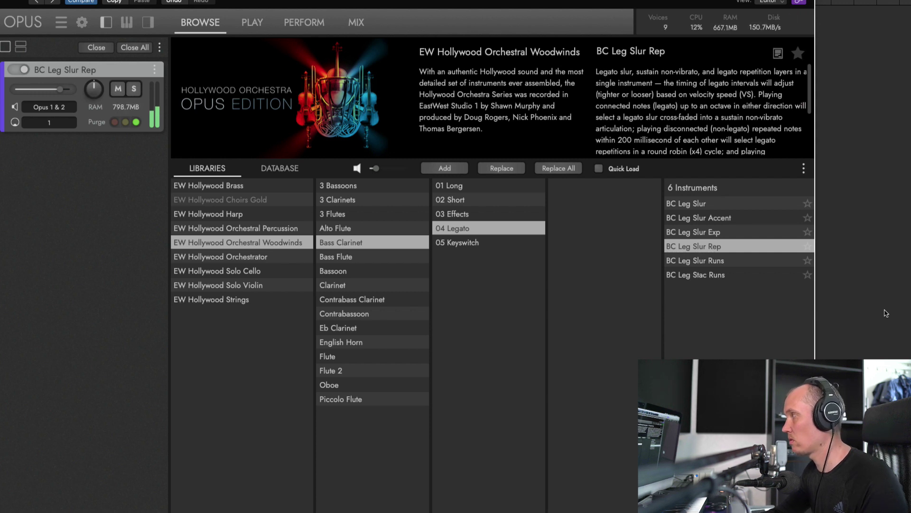
click(741, 231)
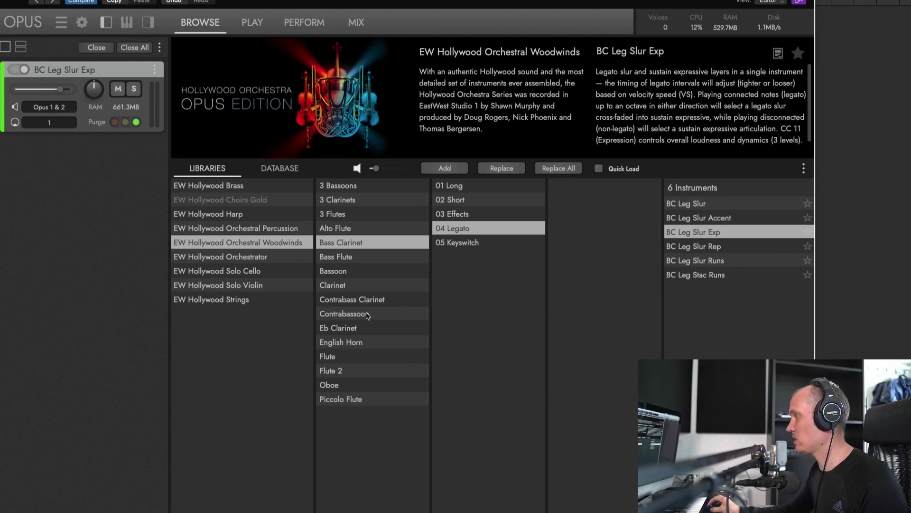
Audition 3CL Shorts MOD SPEED from the Short group of 3 Clarinets
click(397, 284)
click(399, 200)
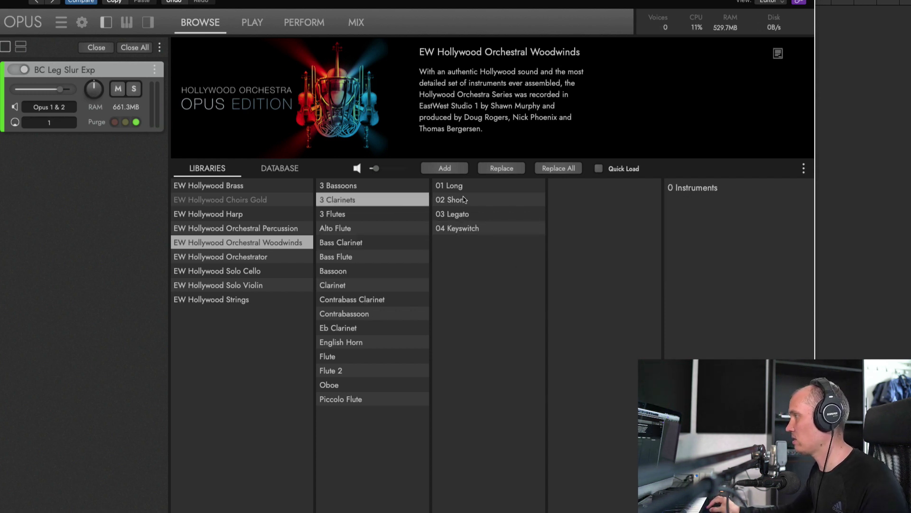
click(470, 200)
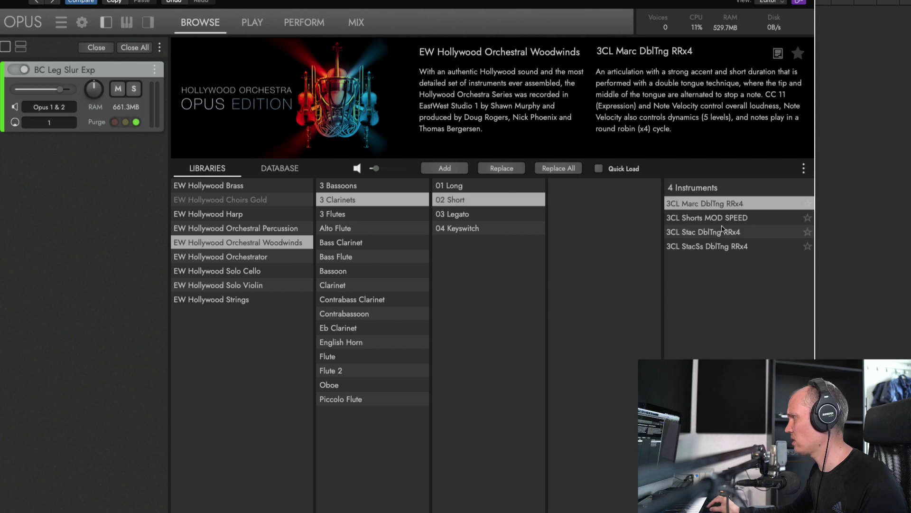
double_click(706, 217)
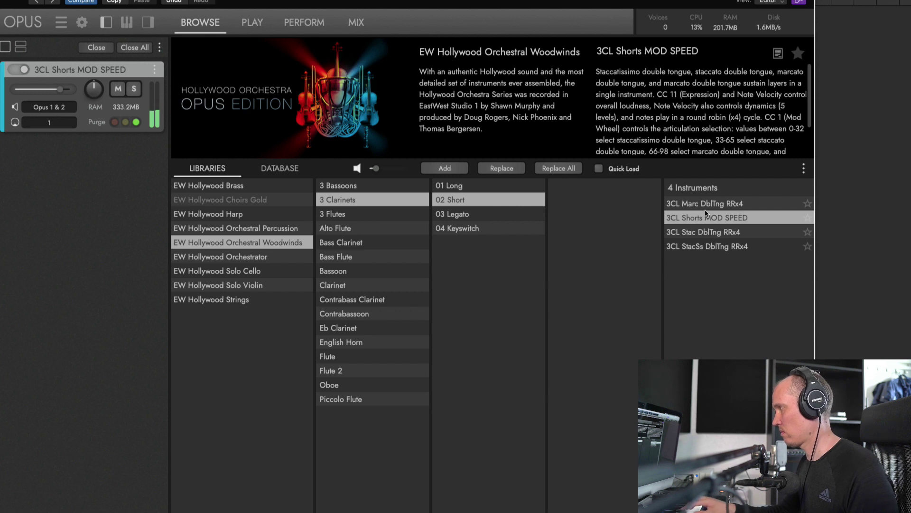
Audition Solo Cello Leg Bow Change and Solo Cello Leg Slur from the Legato group of Hollywood Solo Cello
click(251, 259)
click(285, 270)
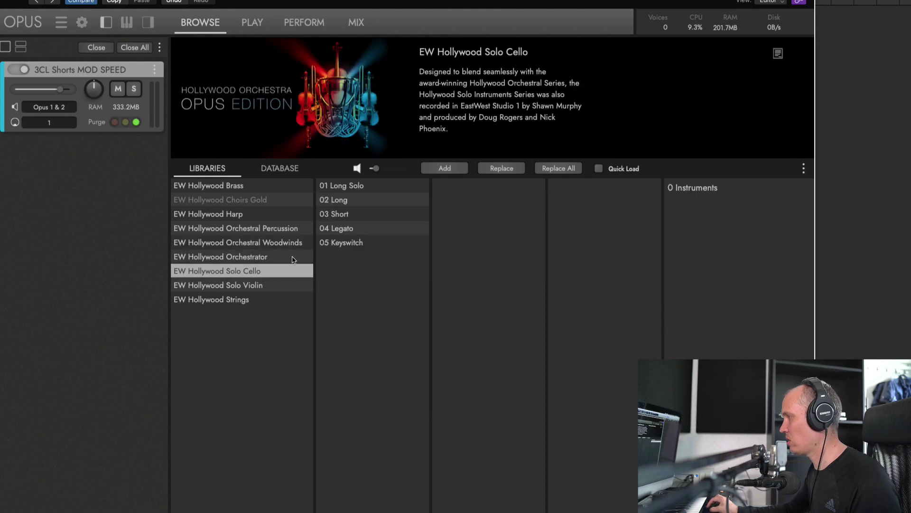
click(362, 225)
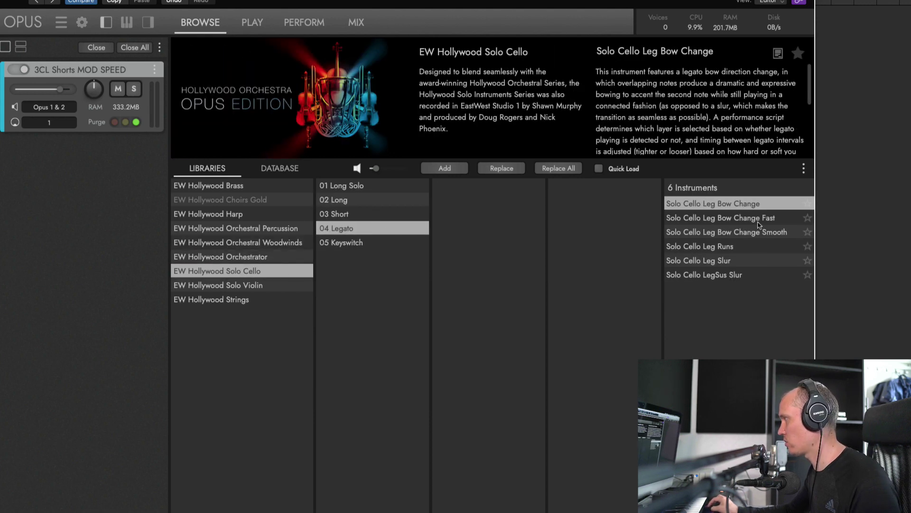
double_click(715, 197)
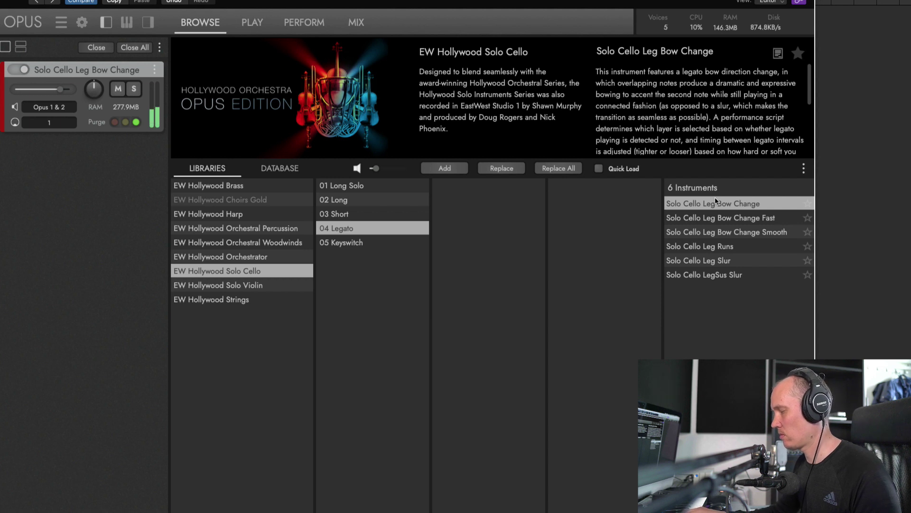
click(739, 260)
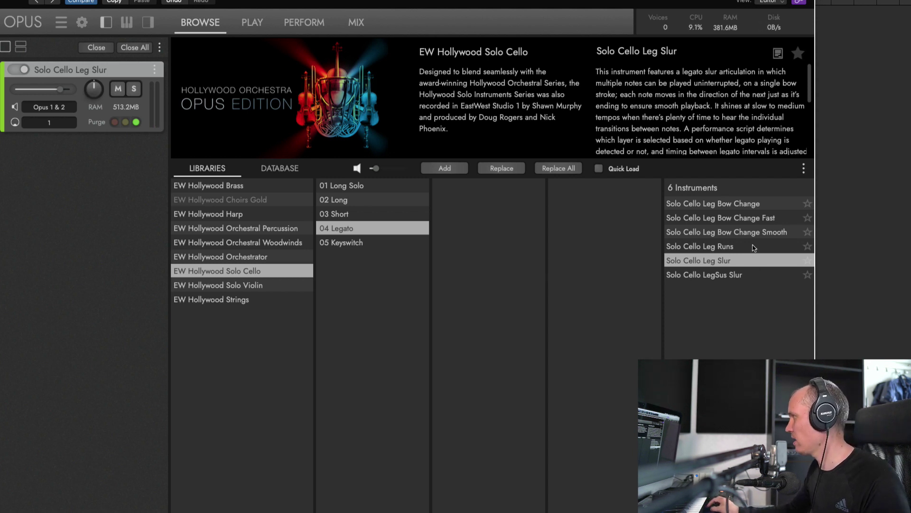
Audition Solo Cello Leg Runs, and Solo Violin Leg Exp Vib, Leg Lyr Vib and Leg Runs from the Legato groups
click(753, 246)
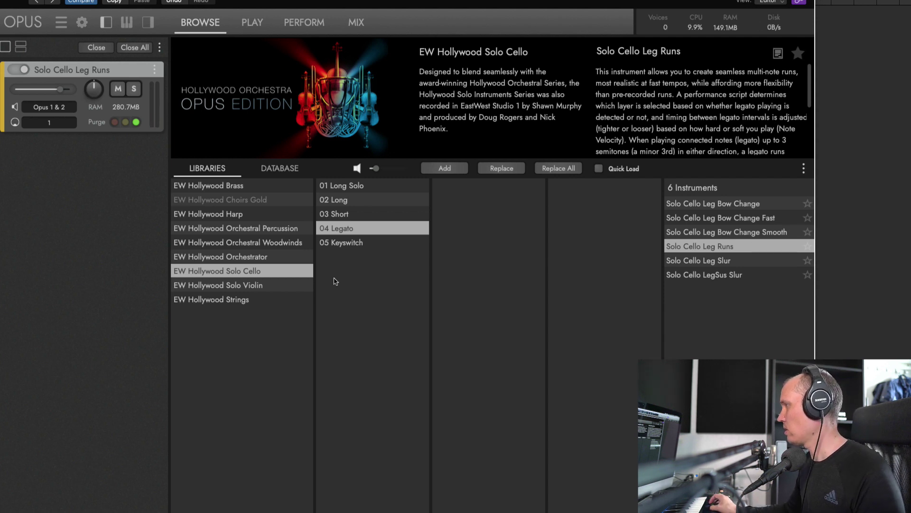
click(266, 288)
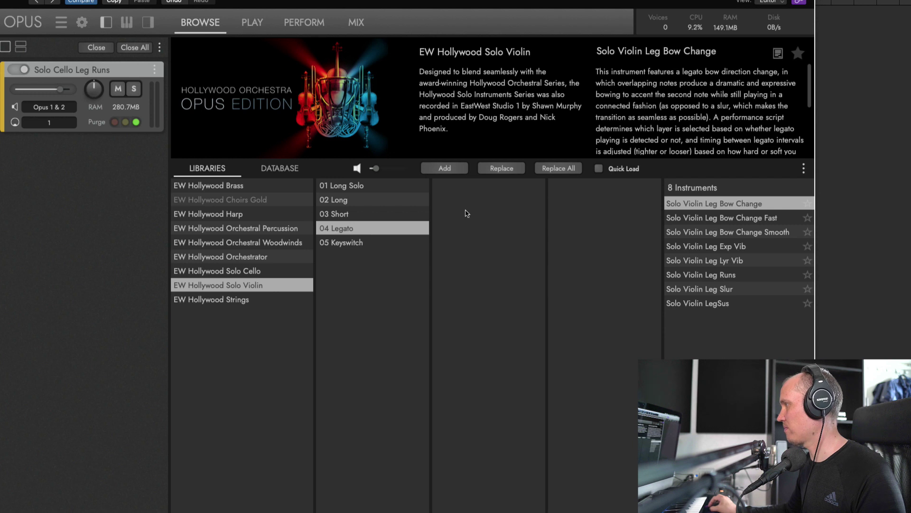
click(736, 246)
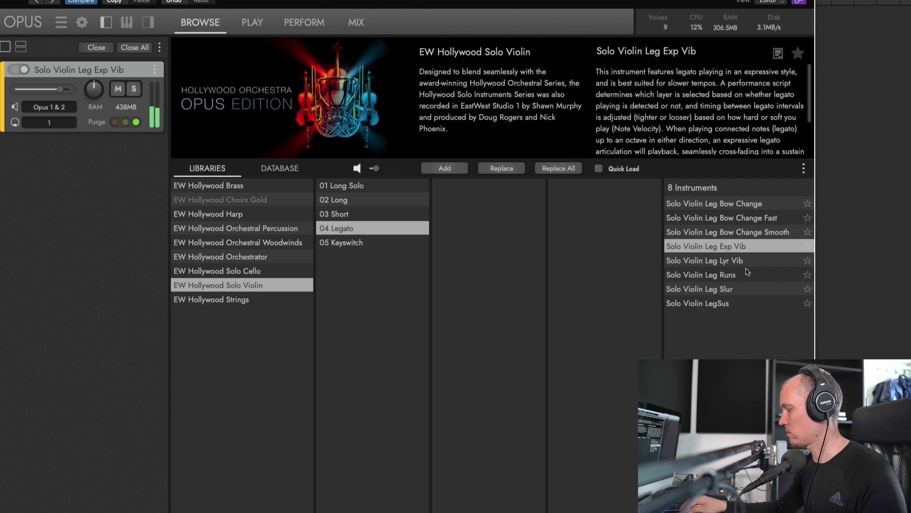
double_click(727, 259)
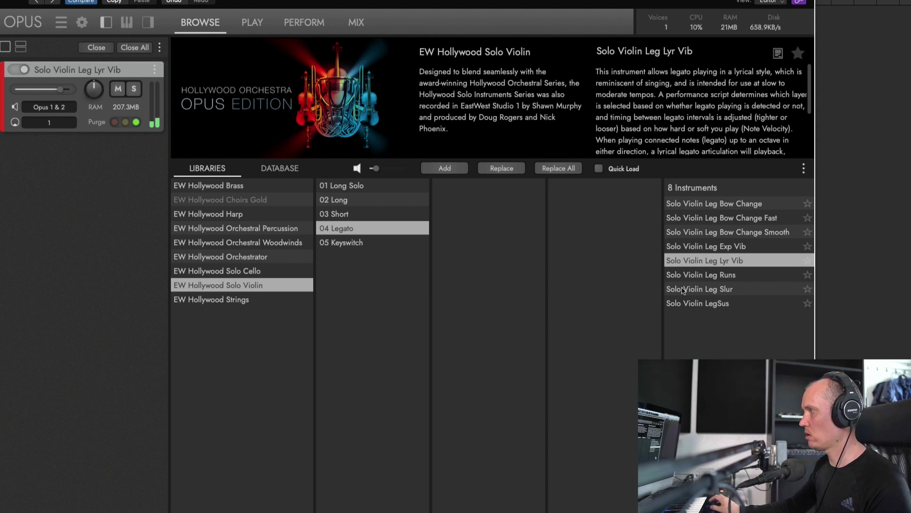
click(748, 280)
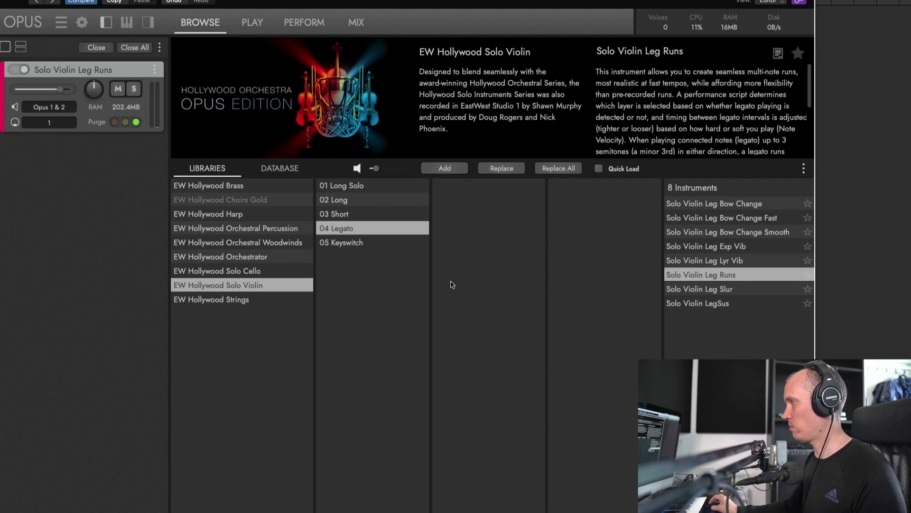
Browse the section groups of EW Hollywood Strings, including 18 Violins, the Violins Divisi groups, Celli, Ensemble and Full Strings Divisi
click(217, 300)
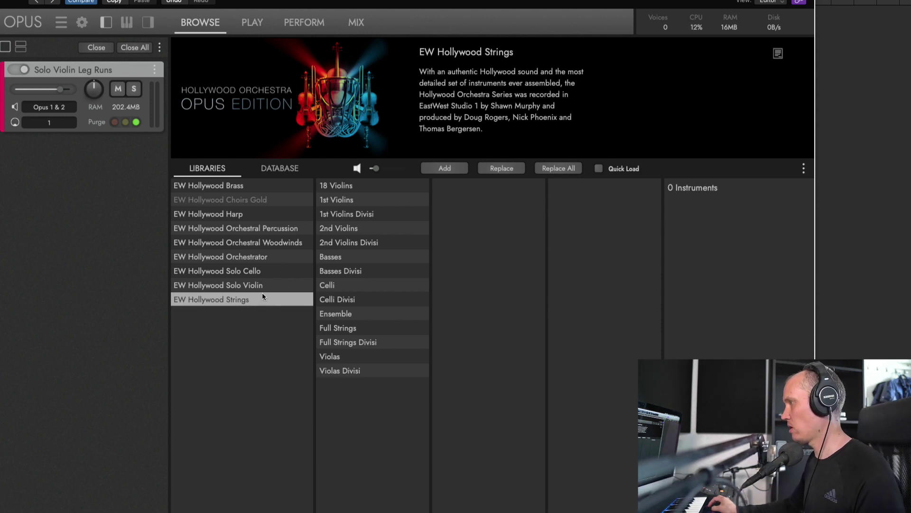
click(375, 189)
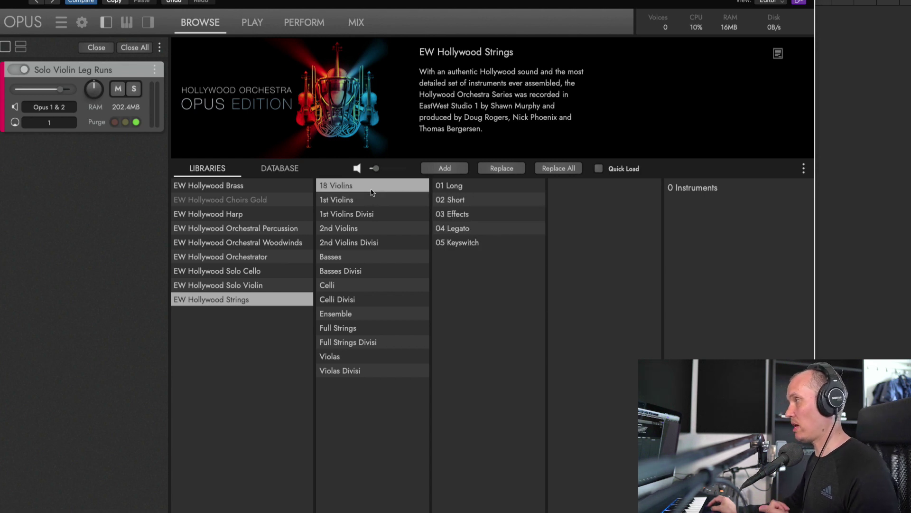
click(373, 202)
click(377, 217)
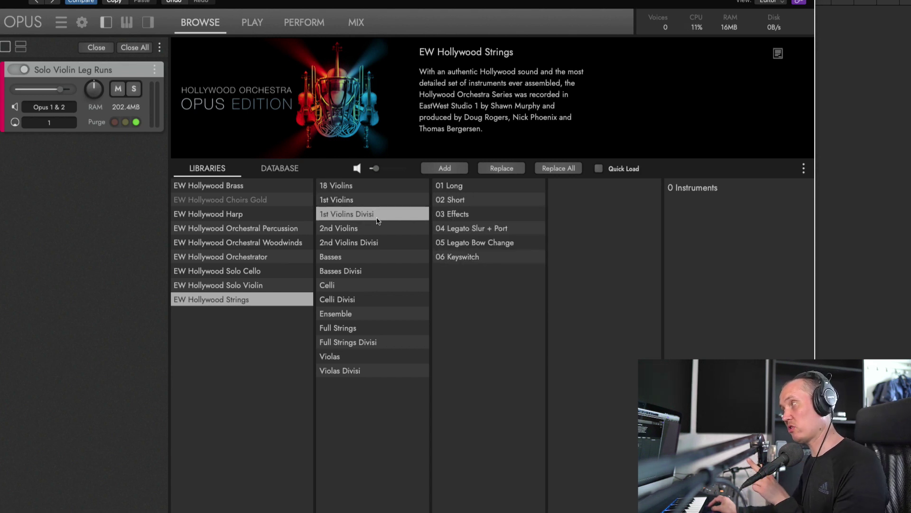
click(376, 243)
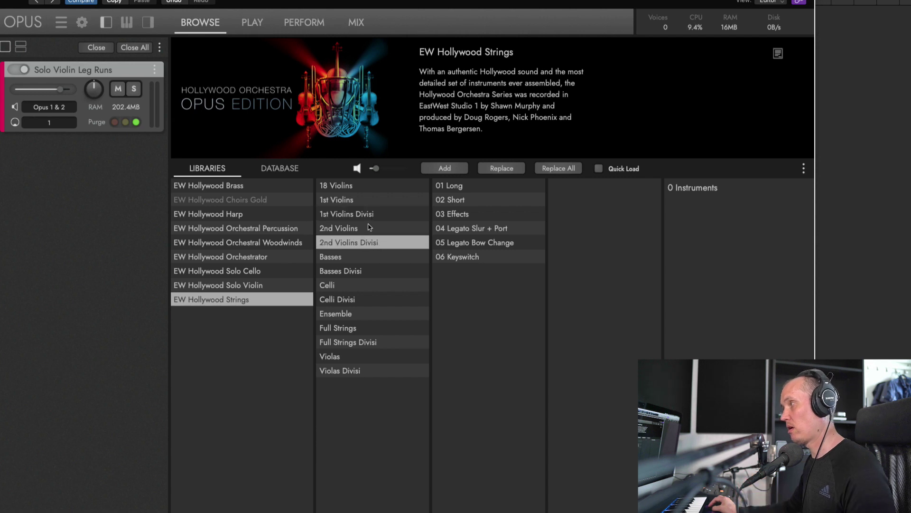
click(367, 287)
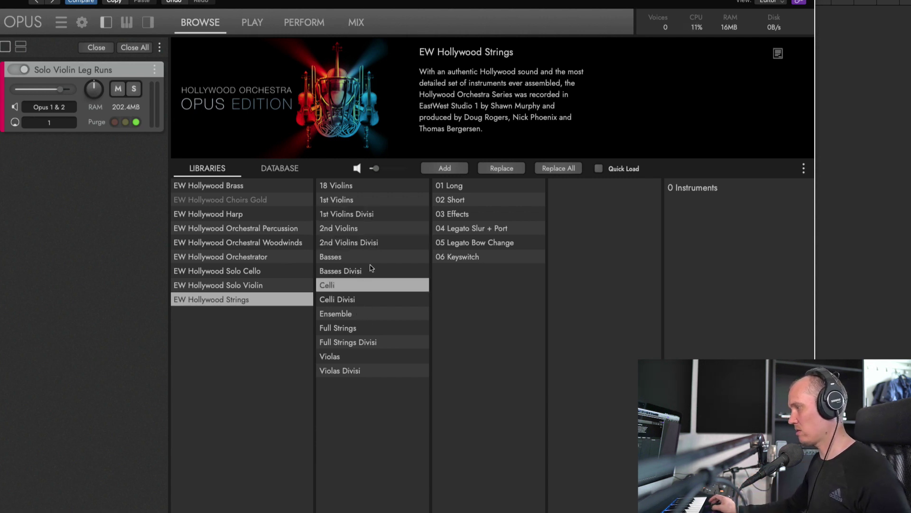
click(351, 315)
click(363, 328)
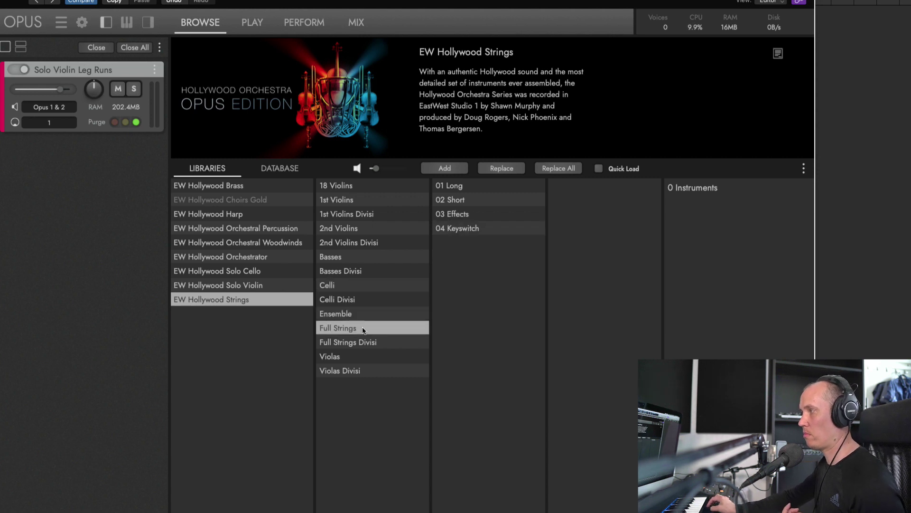
click(382, 342)
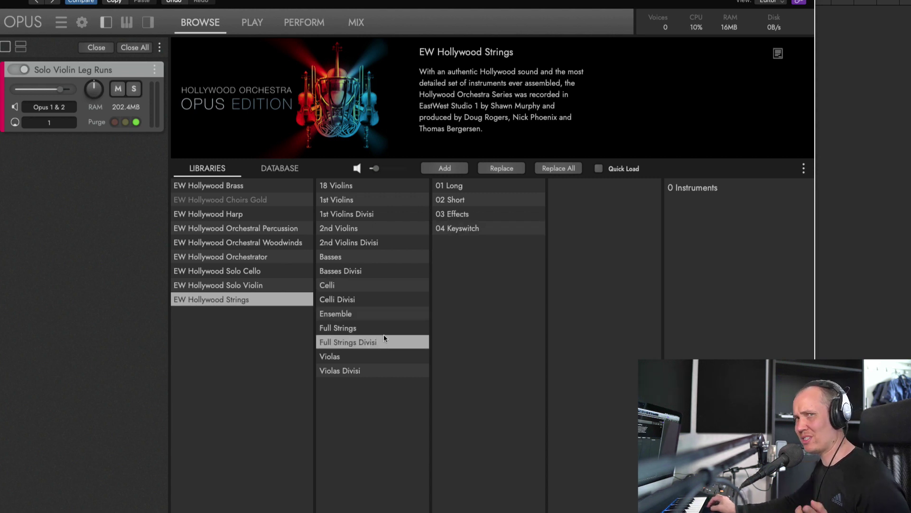
Audition Violas Leg Slur MAX and Violas Stac Leg Slur + Port LITE from the Violas' Legato Slur + Port group
click(381, 362)
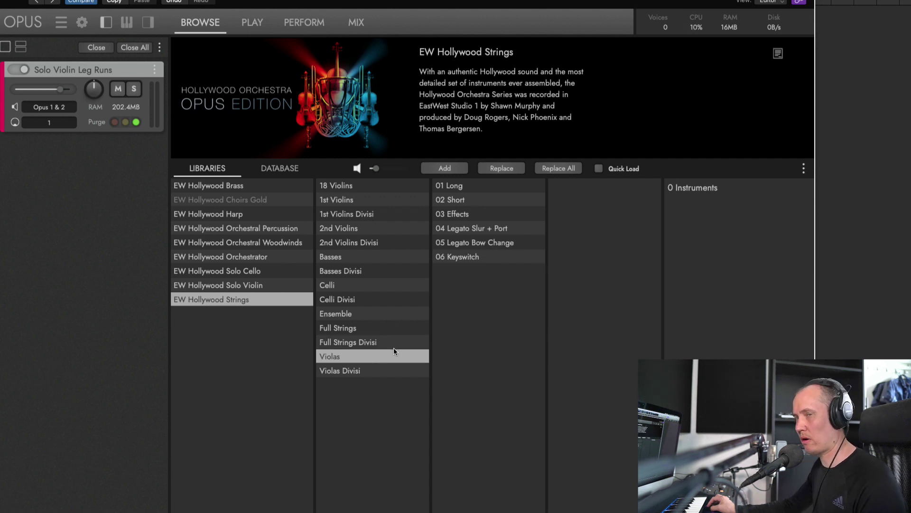
click(493, 230)
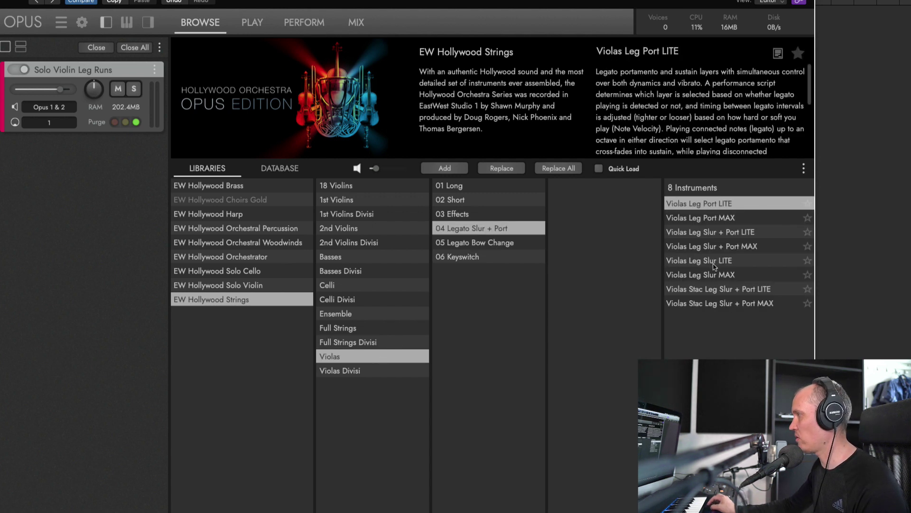
click(723, 277)
double_click(723, 276)
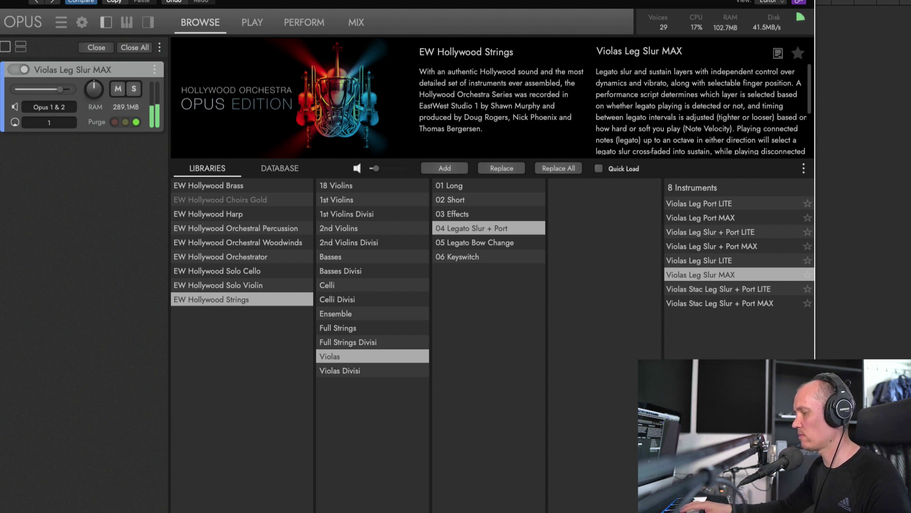
click(769, 289)
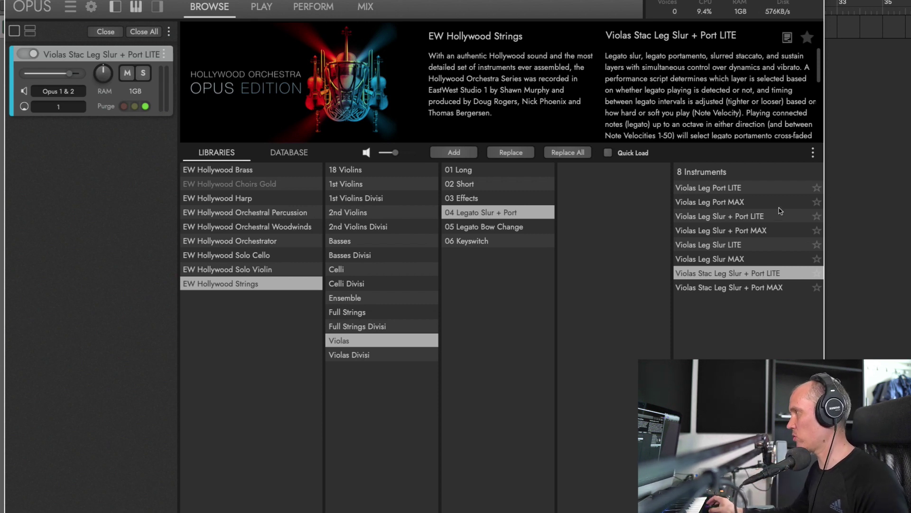
mouse_move(678, 1)
mouse_down()
mouse_move(663, 1)
mouse_move(677, 1)
mouse_up()
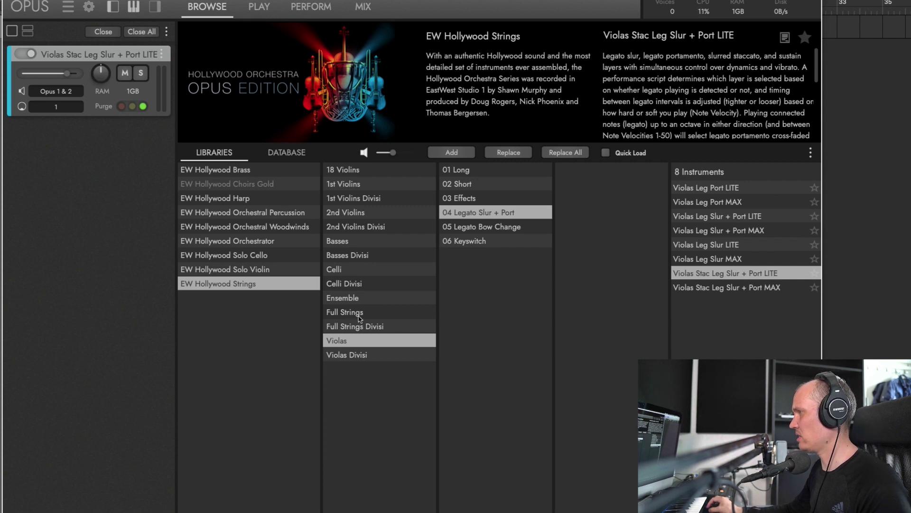
Audition Celli Detache RR DIV B and Celli Detache RR DIV A from the Long group of Celli Divisi
click(366, 293)
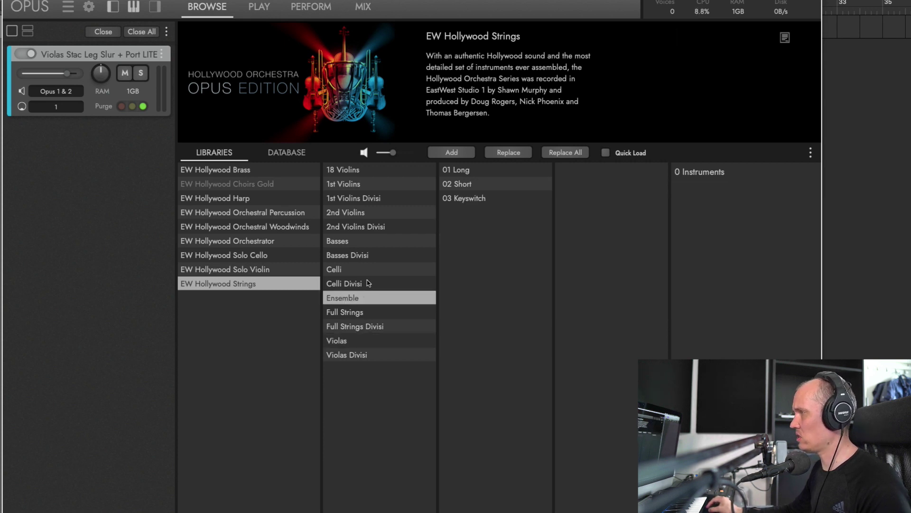
click(368, 283)
click(479, 177)
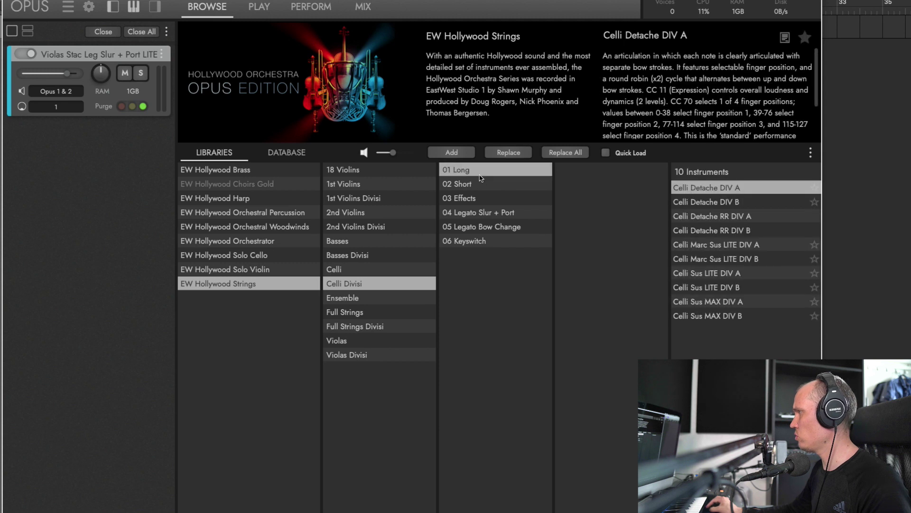
click(730, 231)
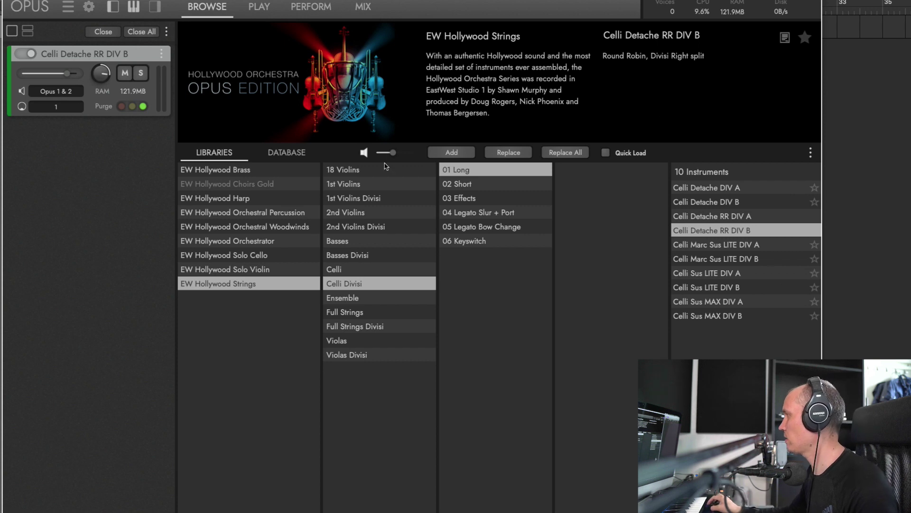
double_click(707, 220)
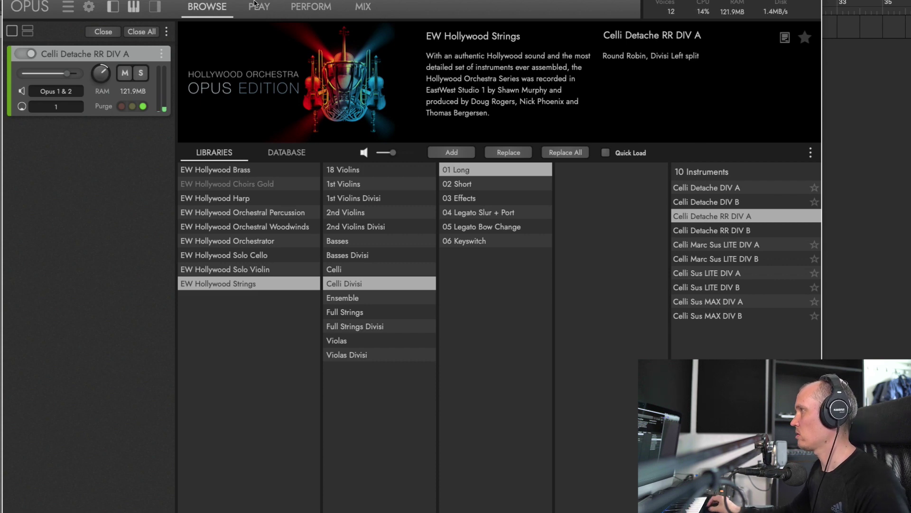
Examine the mic positions and the orchestra seating diagram in the Celli Detache RR DIV A player, then return to the library browser
click(256, 8)
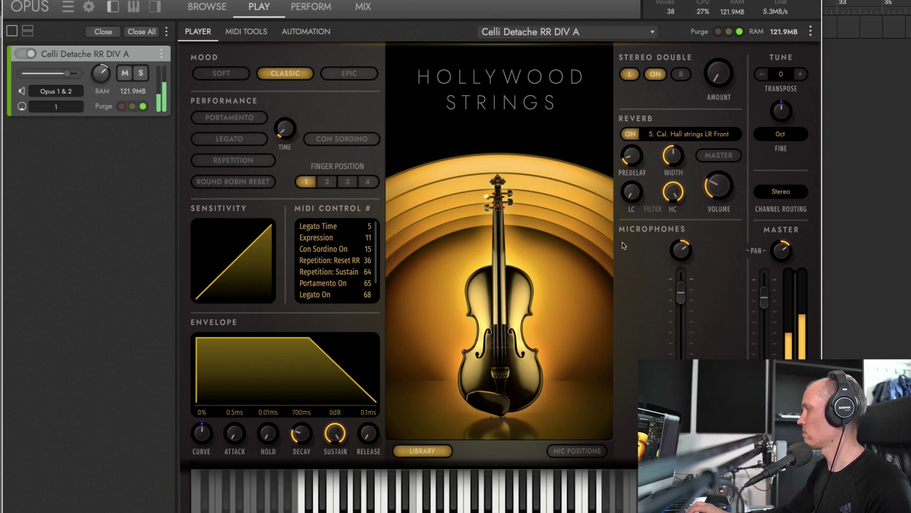
click(578, 455)
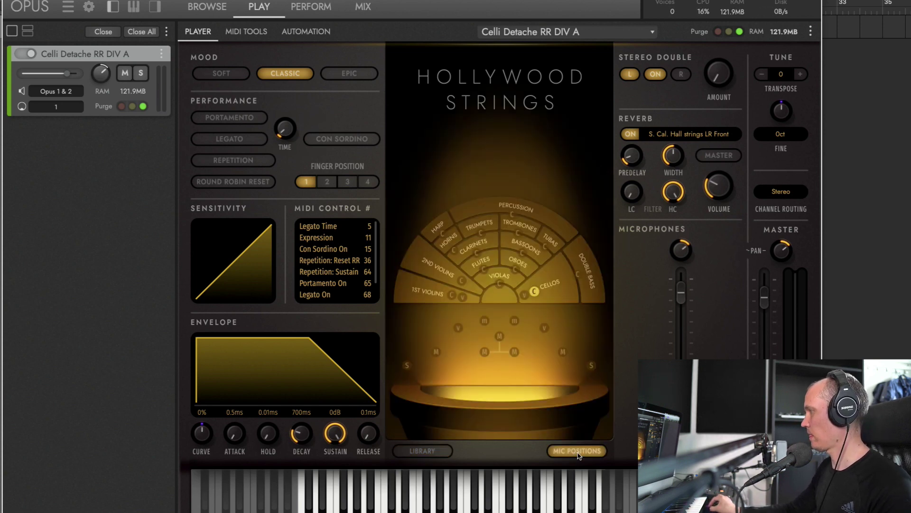
click(425, 456)
click(596, 456)
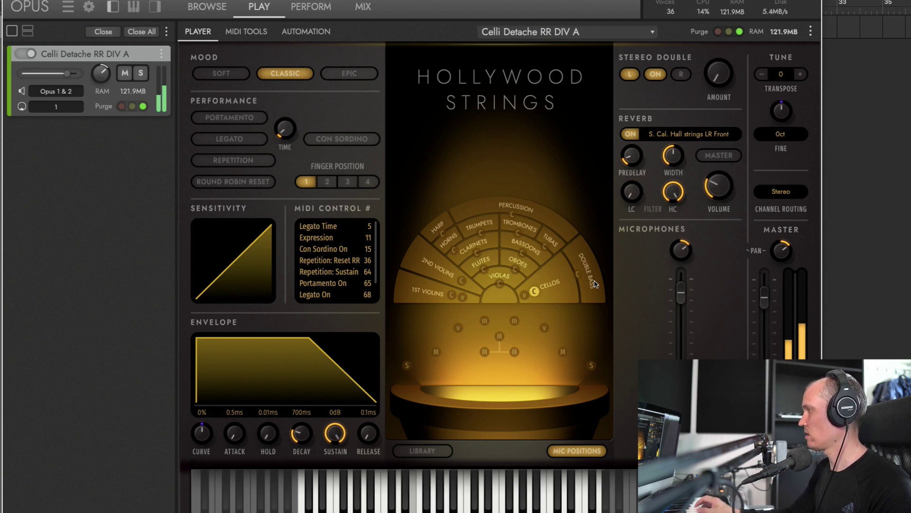
click(207, 7)
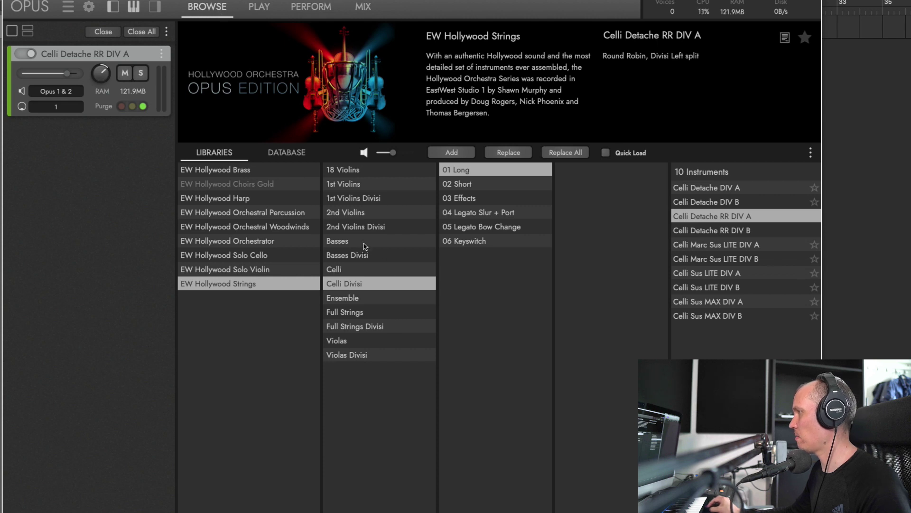
Audition Basses Detache and Basses Marc Sus LITE from the Long group of the Hollywood Strings Basses
click(365, 243)
click(495, 184)
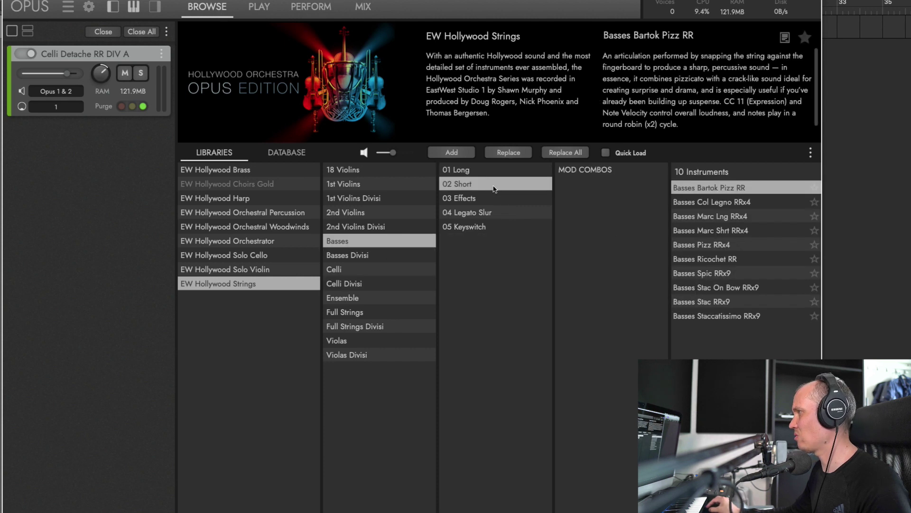
click(495, 174)
double_click(704, 188)
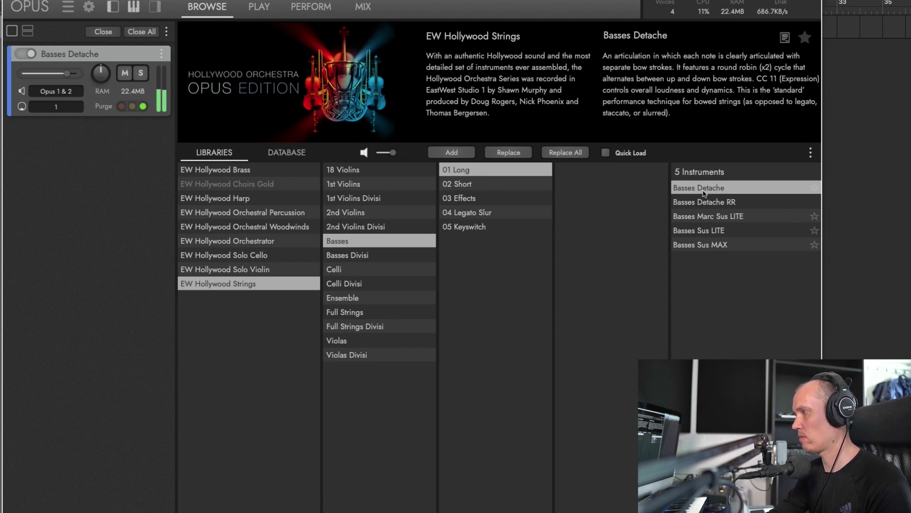
double_click(712, 216)
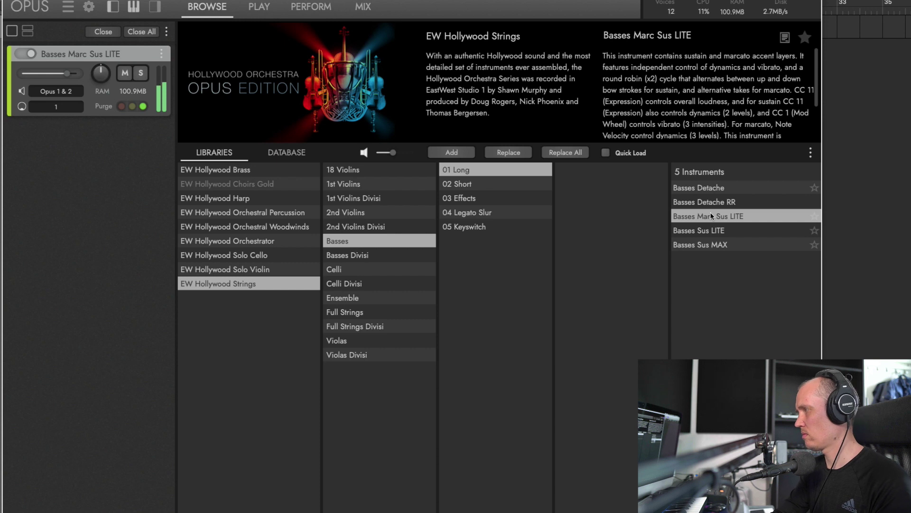
Audition Basses Leg Slur LITE from the Legato Slur group and view the Basses' Keyswitch group
click(514, 212)
double_click(702, 189)
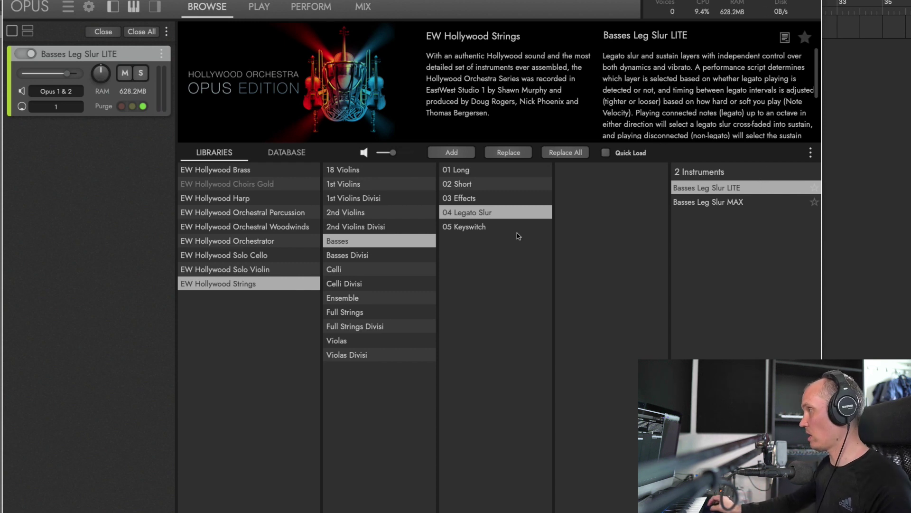
click(490, 229)
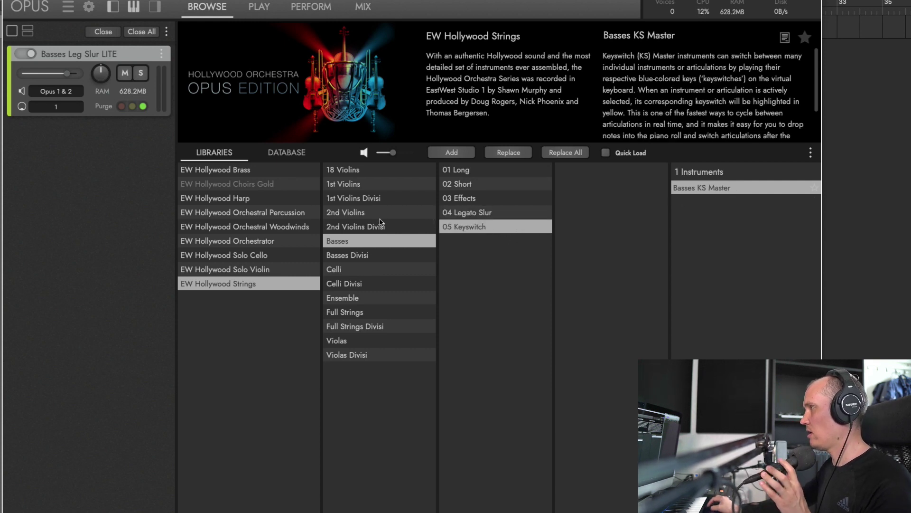
Audition 18V Leg Port LITE and 18V Leg Slur + Port LITE from 18 Violins' Legato group, and open its Effects group
click(388, 184)
click(390, 170)
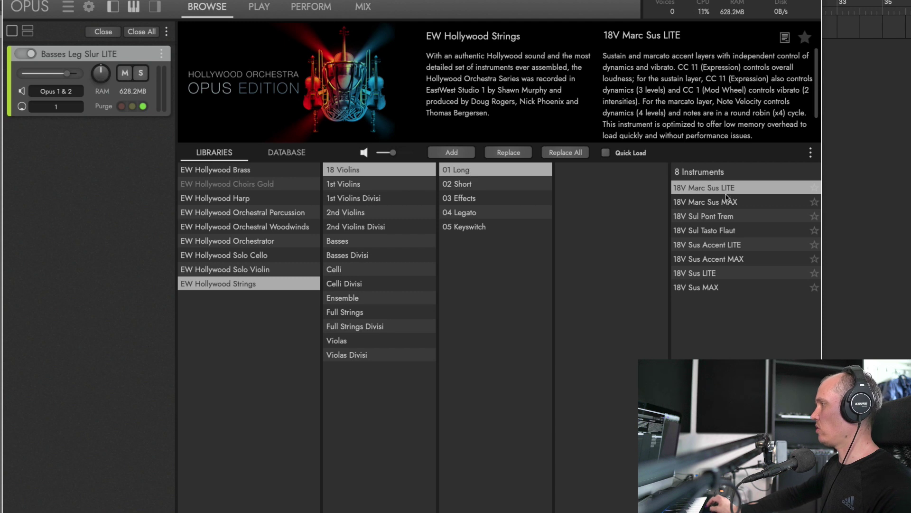
click(482, 213)
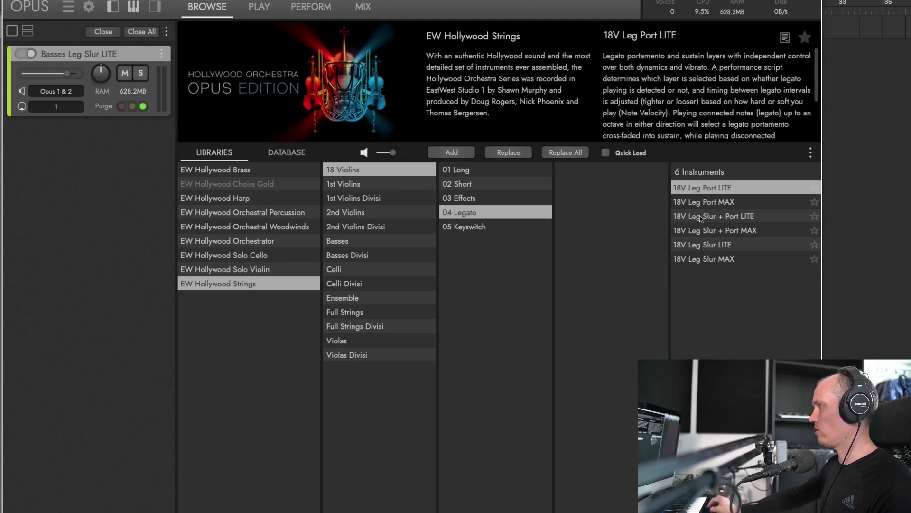
double_click(736, 191)
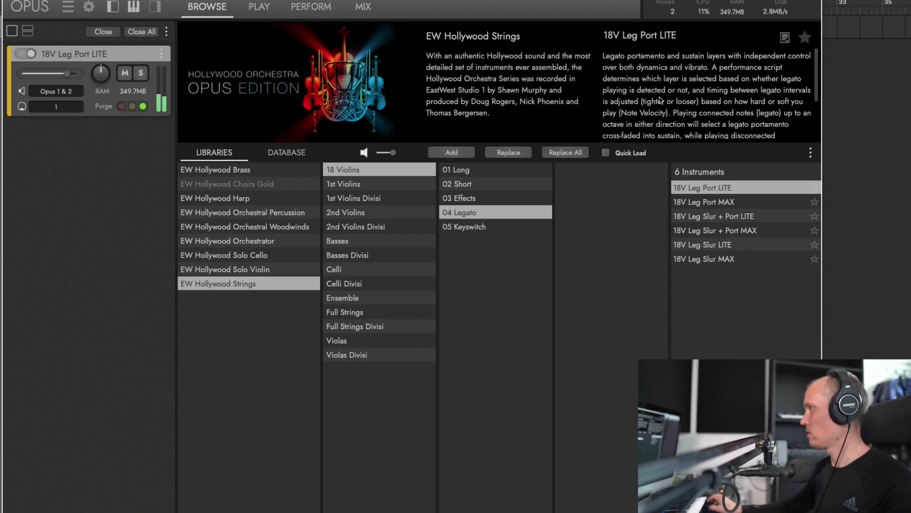
click(781, 217)
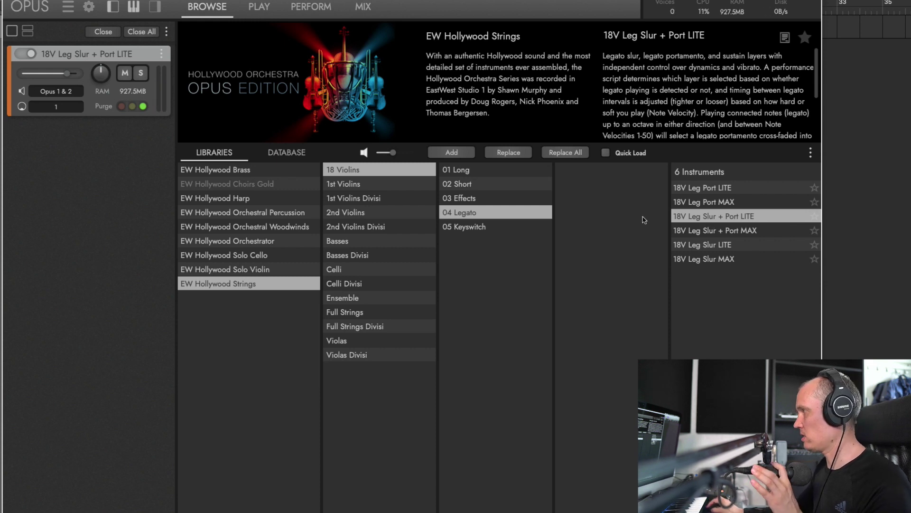
click(466, 198)
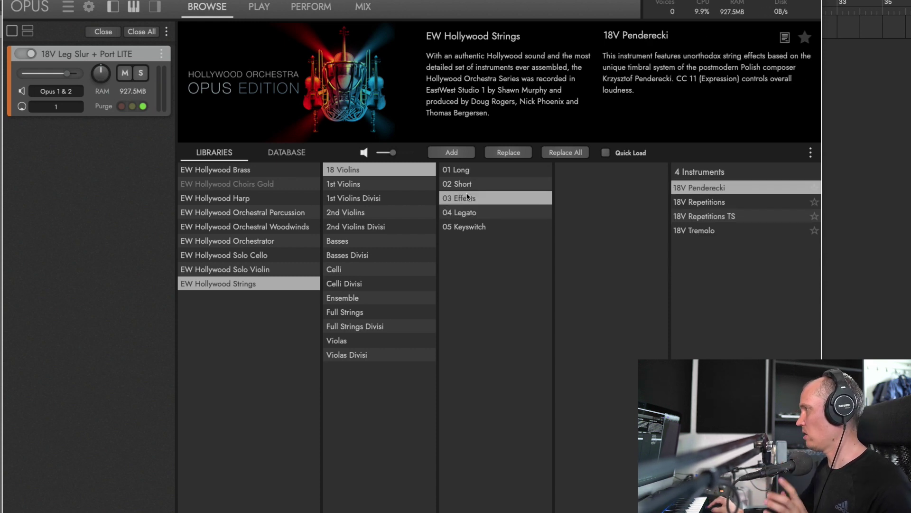
Audition 18V Penderecki, plus 1st Violins Leg Slur LITE and 1st Violins StacSl Leg Slur + Port LITE from the 1st Violins' Legato Slur + Port group
double_click(742, 190)
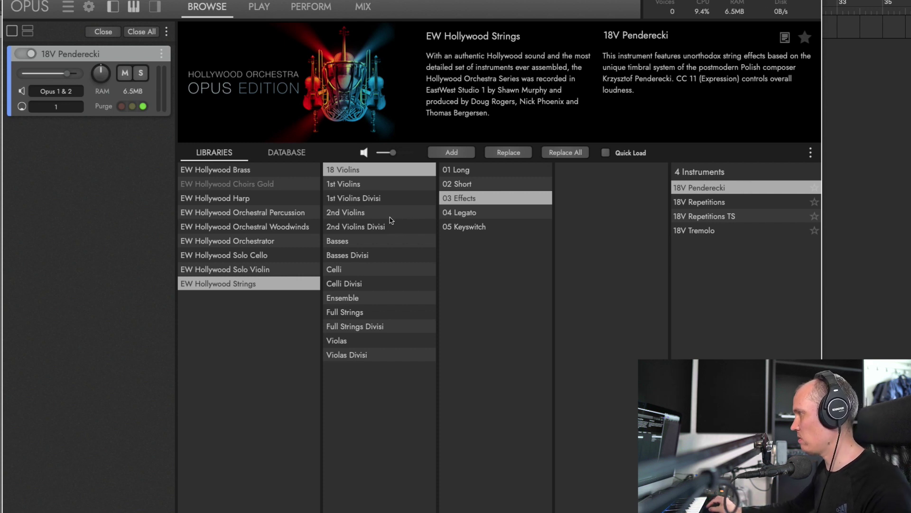
click(374, 189)
click(493, 209)
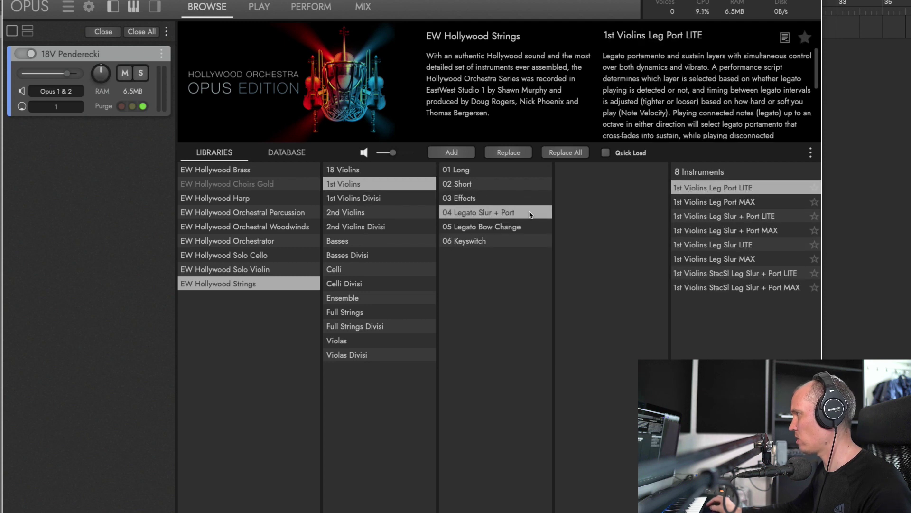
double_click(766, 248)
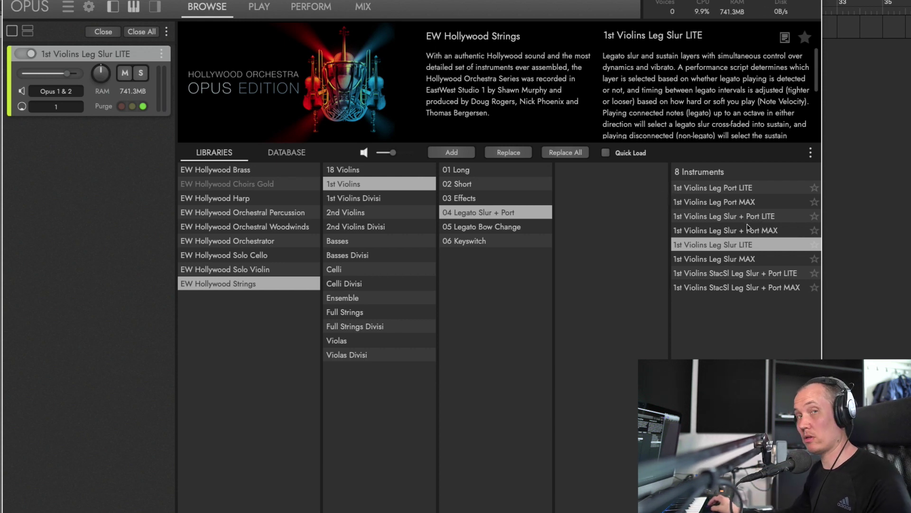
click(756, 278)
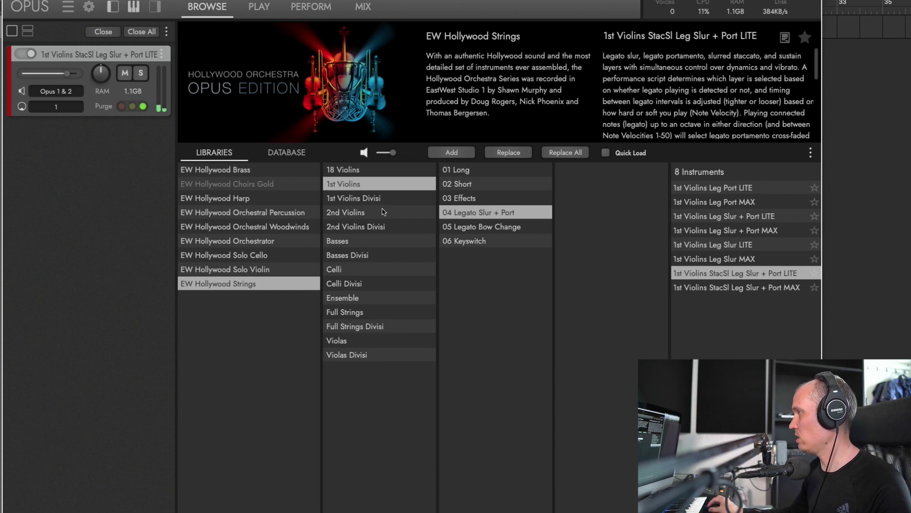
Audition 2nd Violins Leg Slur LITE from the Legato Slur + Port group of the 2nd Violins
click(383, 227)
click(389, 214)
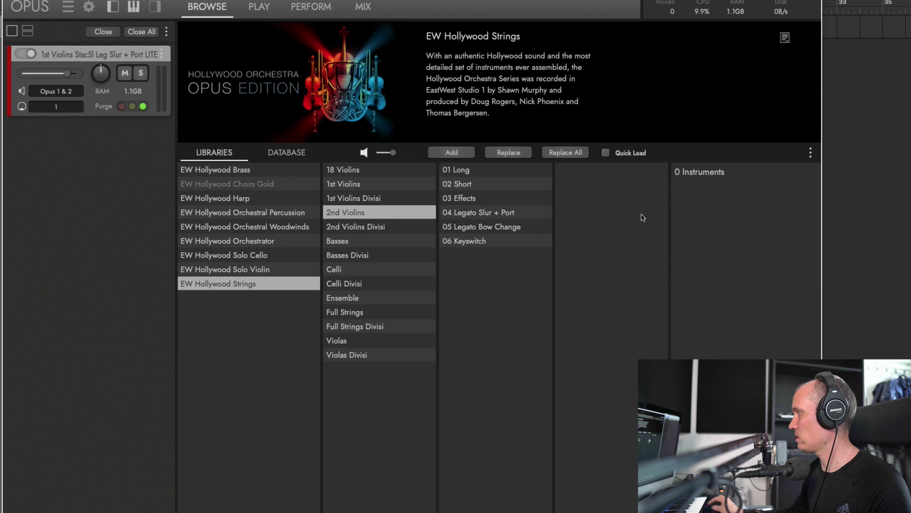
click(515, 213)
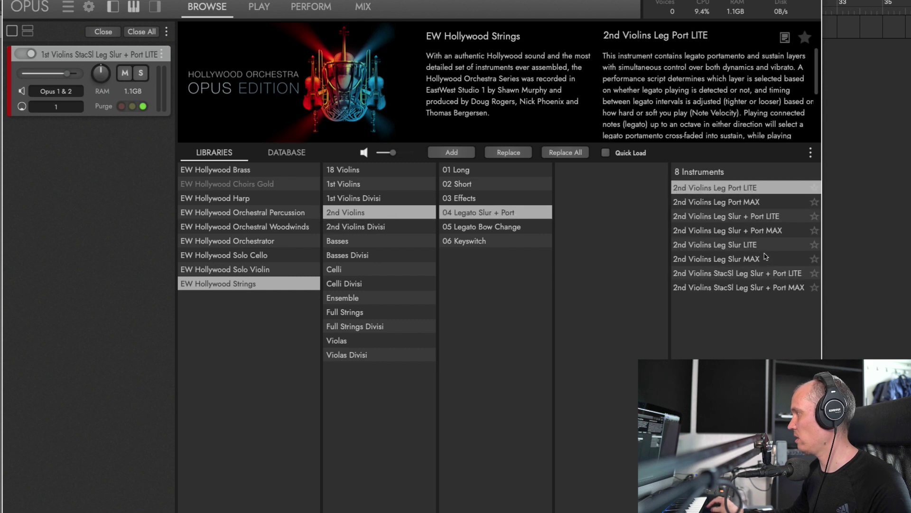
double_click(765, 249)
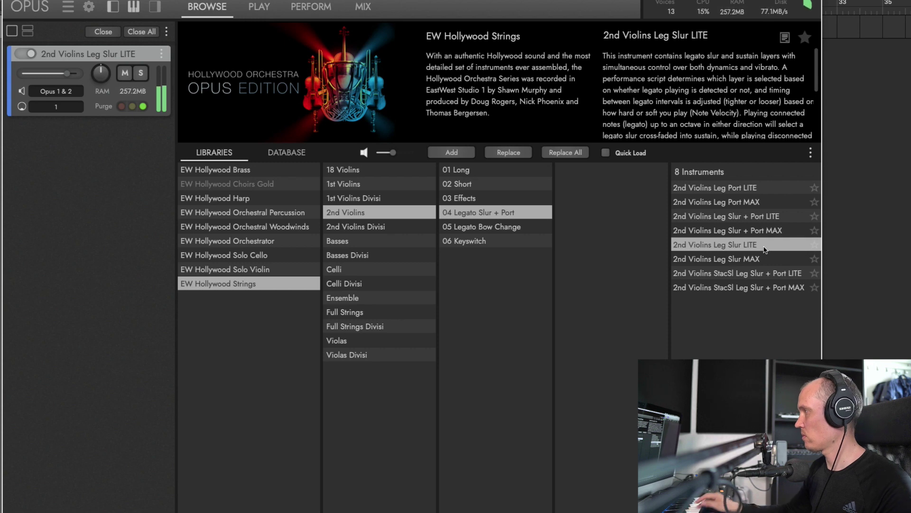
Examine the mic positions diagram in the 2nd Violins Leg Slur LITE player and return to the library browser
click(259, 7)
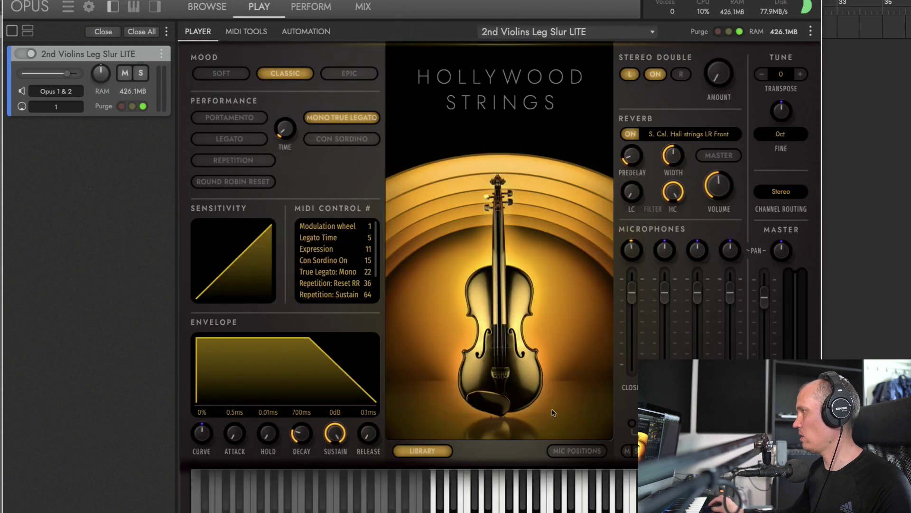
click(572, 450)
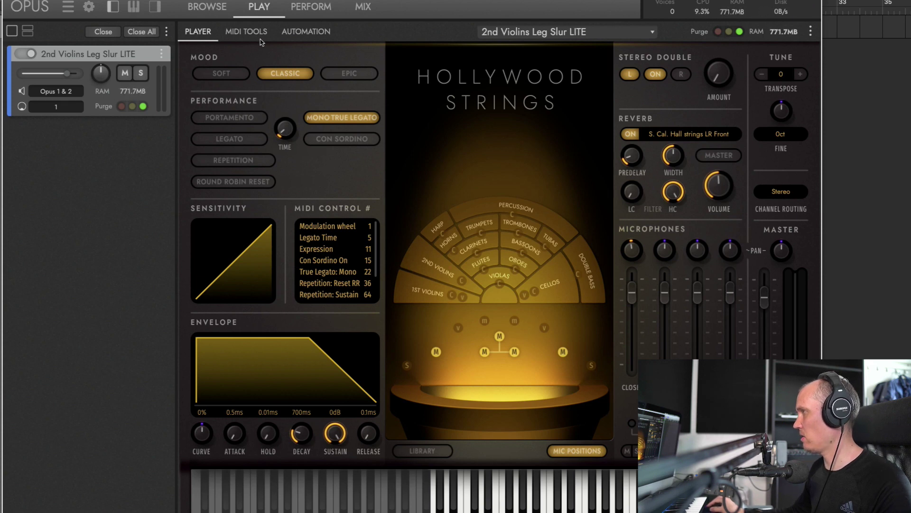
click(209, 8)
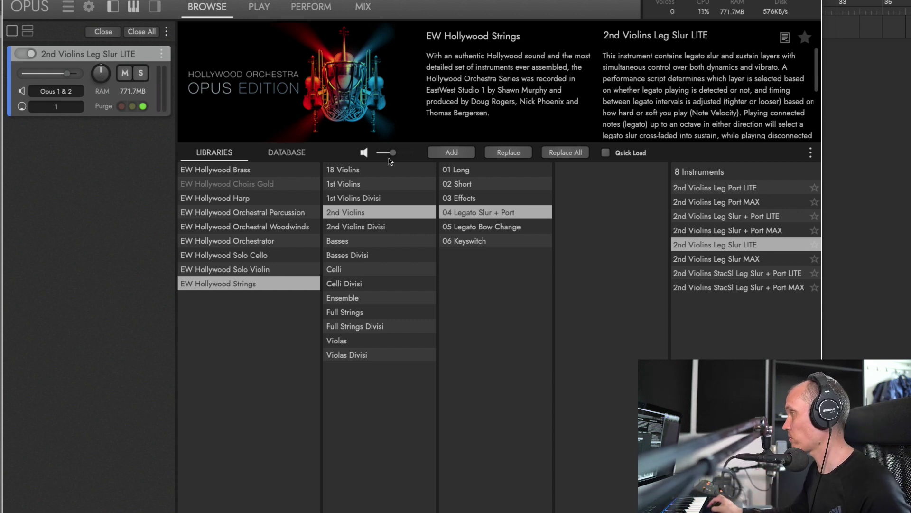
Audition Pizz RRx4, Ricochet RR, Spic RRx9 and Stac RRx9 DIV A from the 2nd Violins Divisi Short group
click(379, 228)
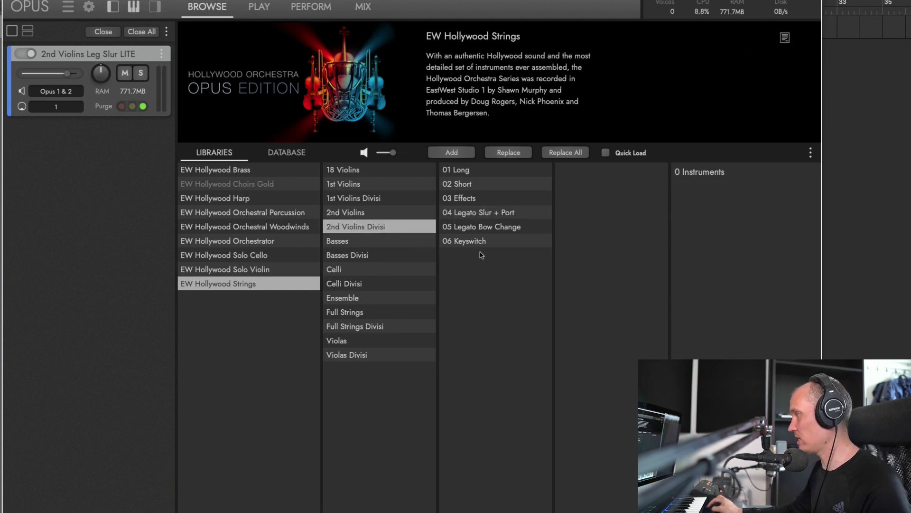
click(490, 210)
click(491, 191)
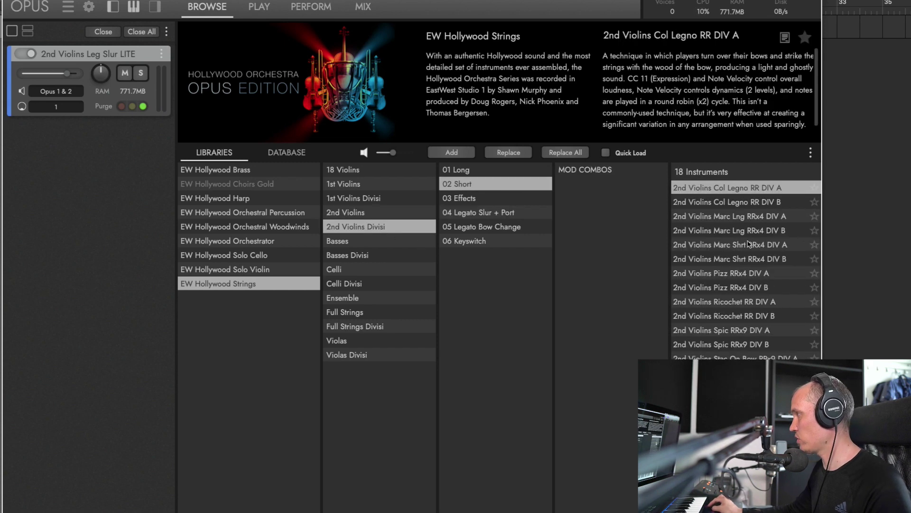
double_click(743, 273)
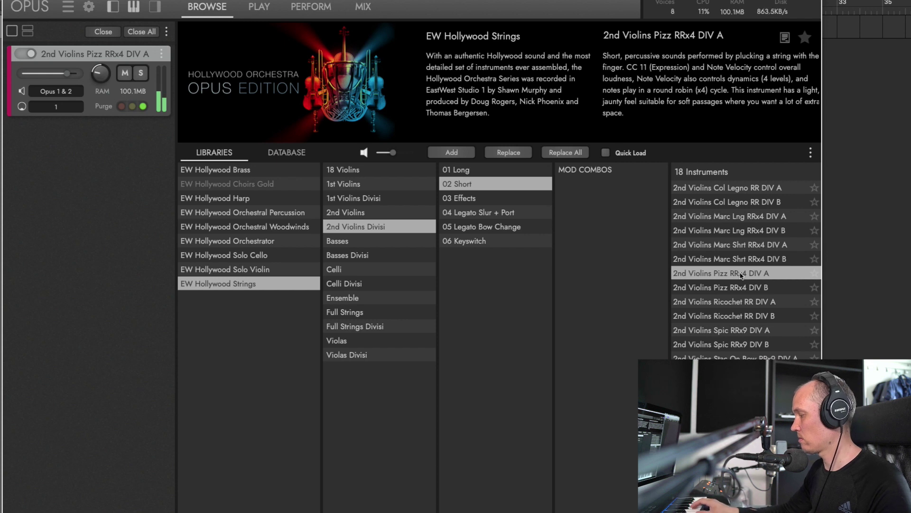
click(783, 305)
click(782, 305)
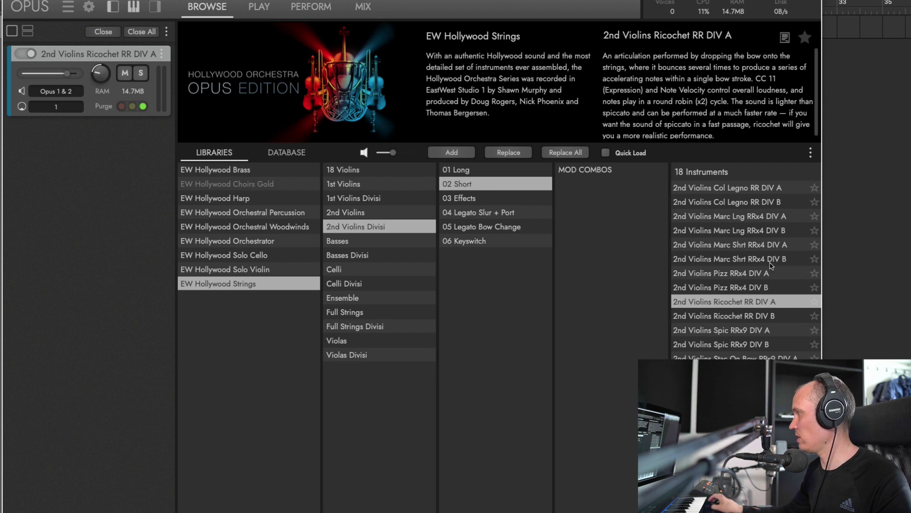
click(783, 332)
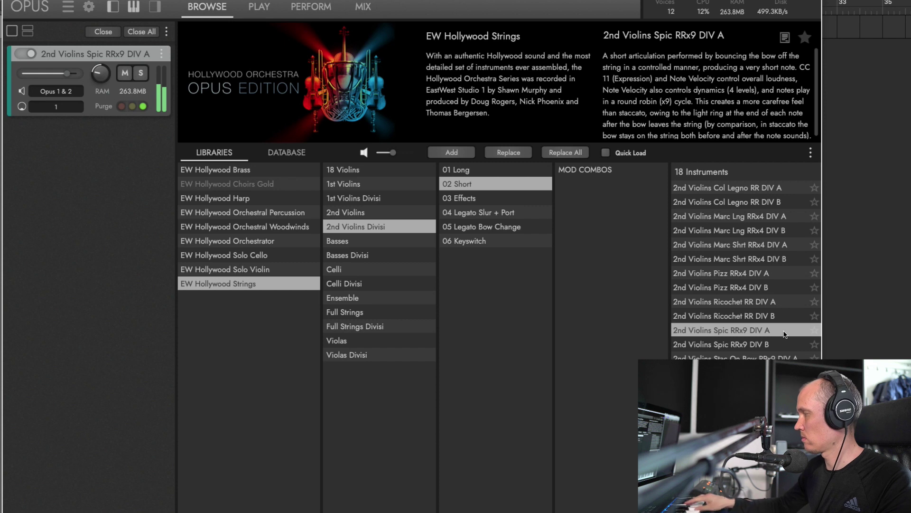
double_click(720, 387)
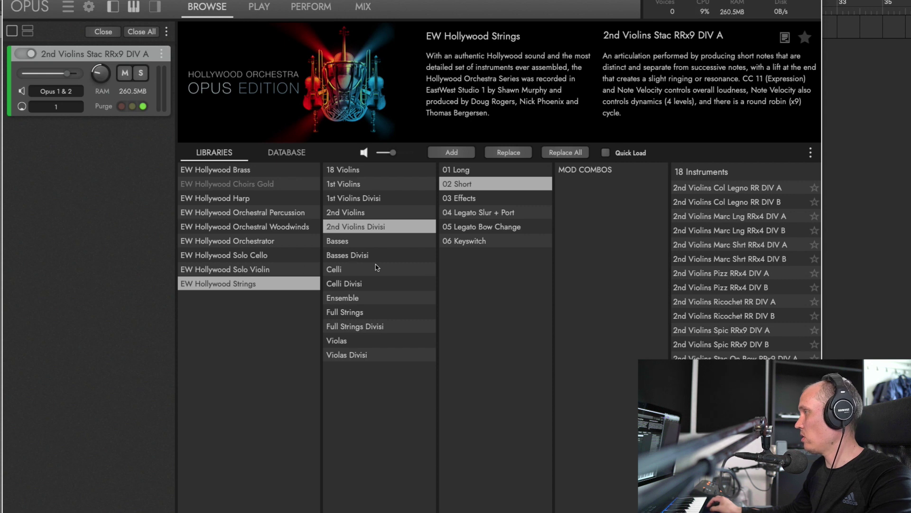
Audition ENS Sul Tasto from the Ensemble's Long group and ENS Stac Mte RRx4 from its Short group
click(370, 300)
click(489, 174)
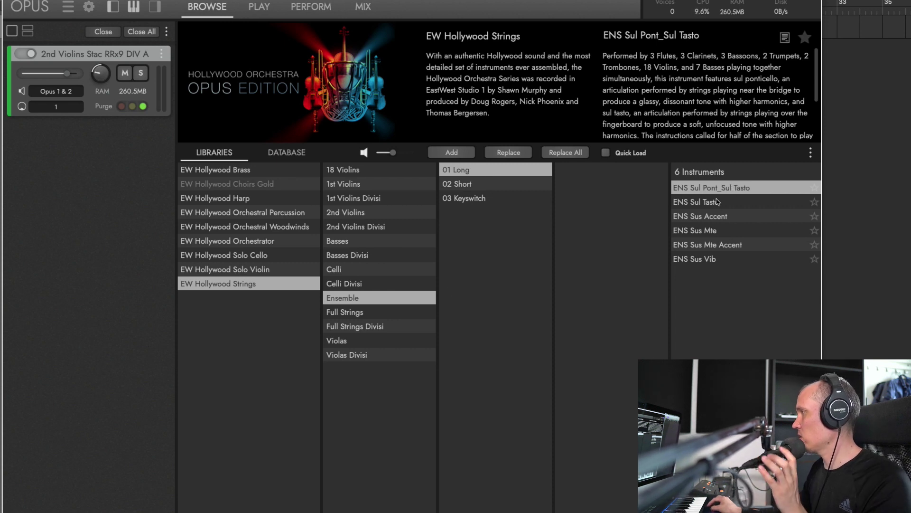
double_click(698, 202)
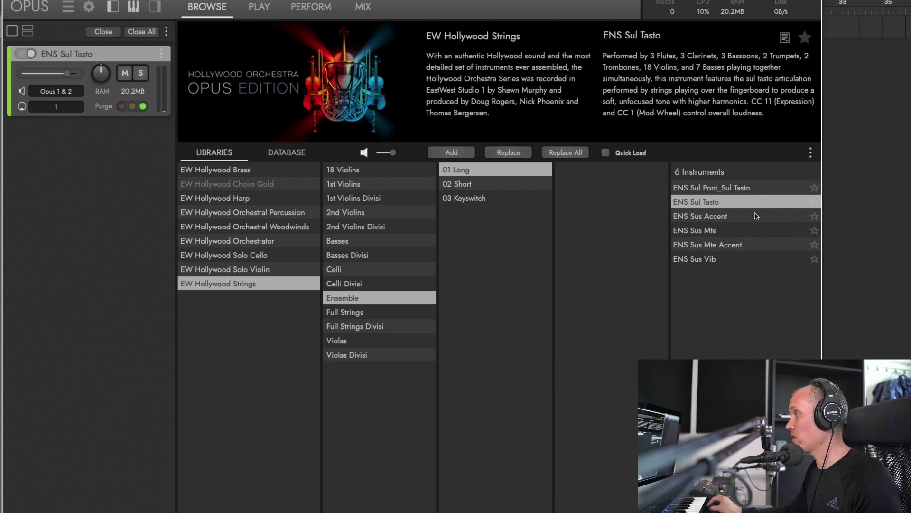
click(507, 184)
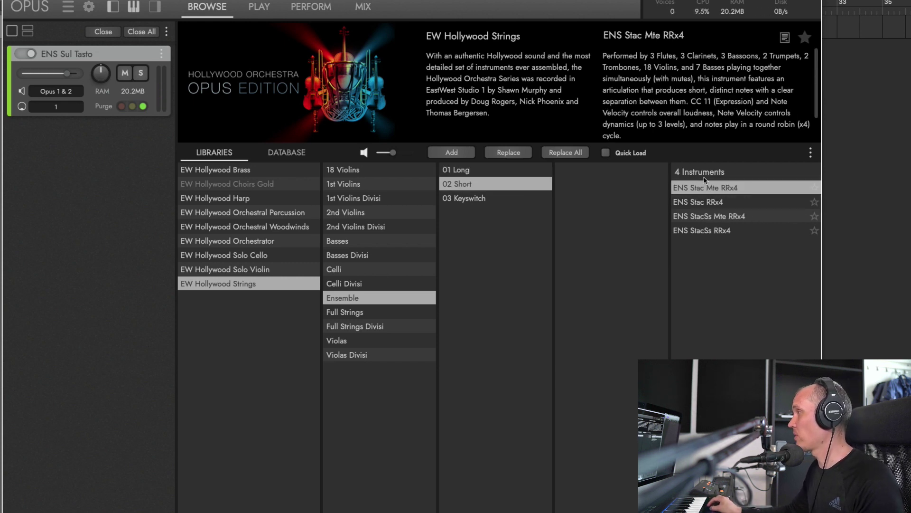
double_click(736, 189)
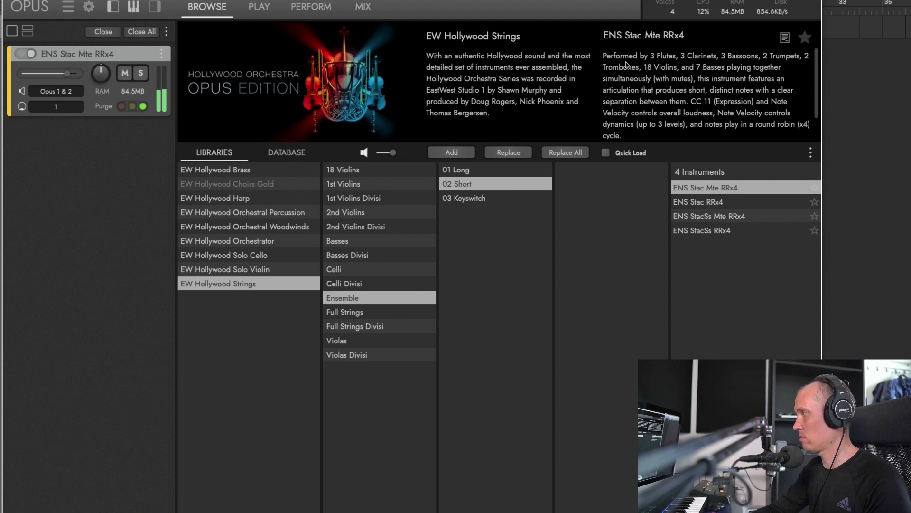
Load and audition Full STR Sus + 1st Vln Leg LITE from the Long group of Full Strings
click(373, 315)
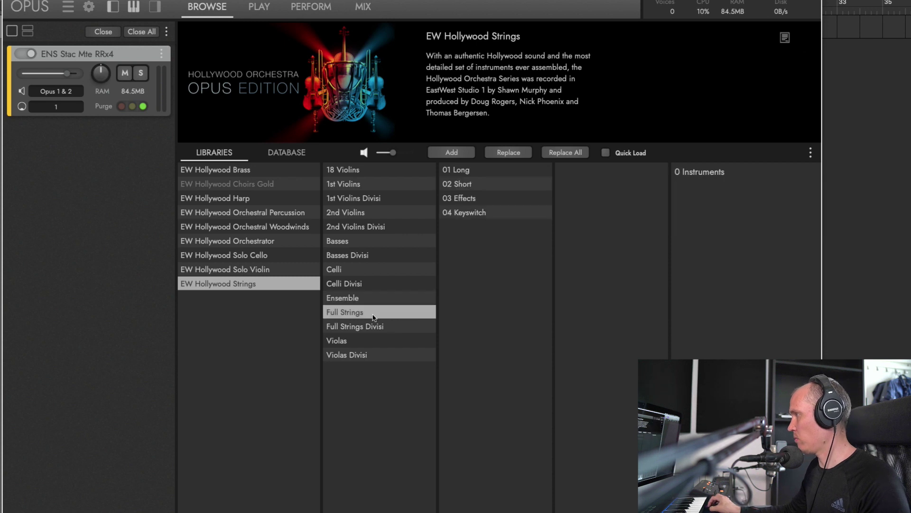
click(480, 172)
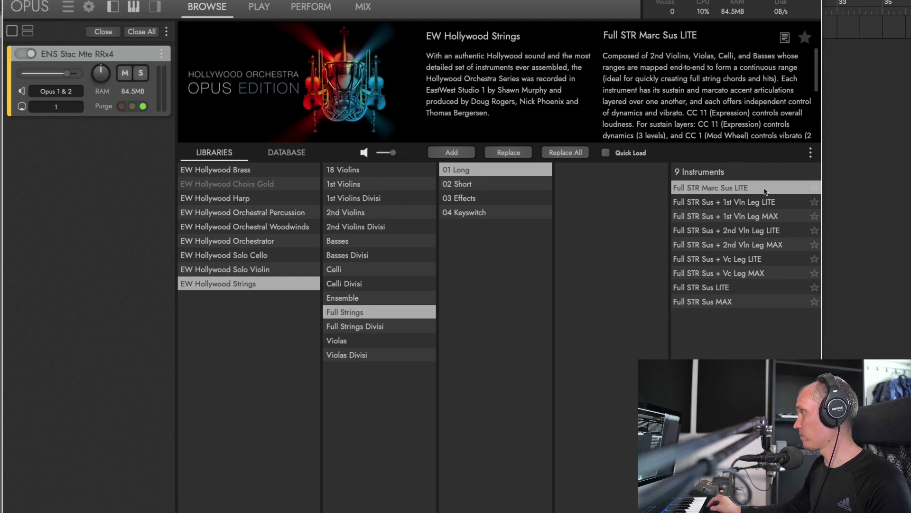
double_click(778, 209)
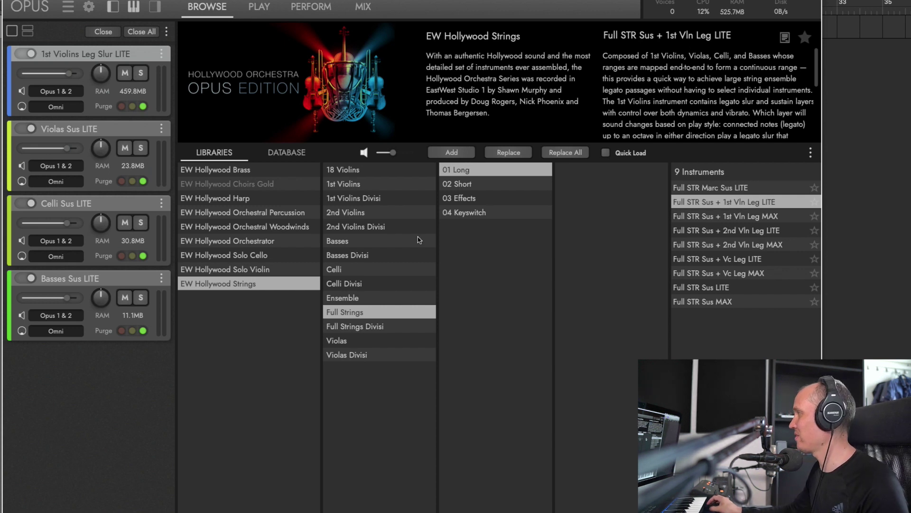
Audition Full STR Sus + 1st Vln Leg LITE DIV A from Full Strings Divisi and select its basses instrument in the rack
click(387, 325)
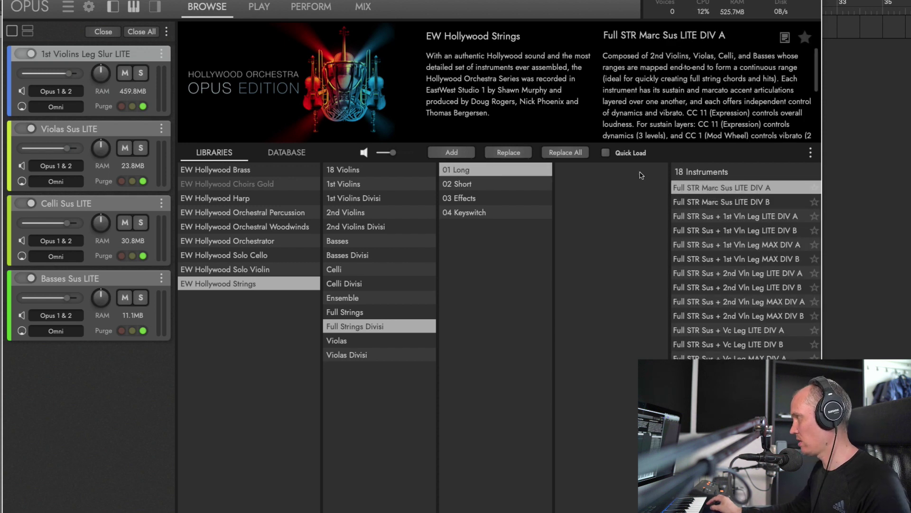
double_click(777, 217)
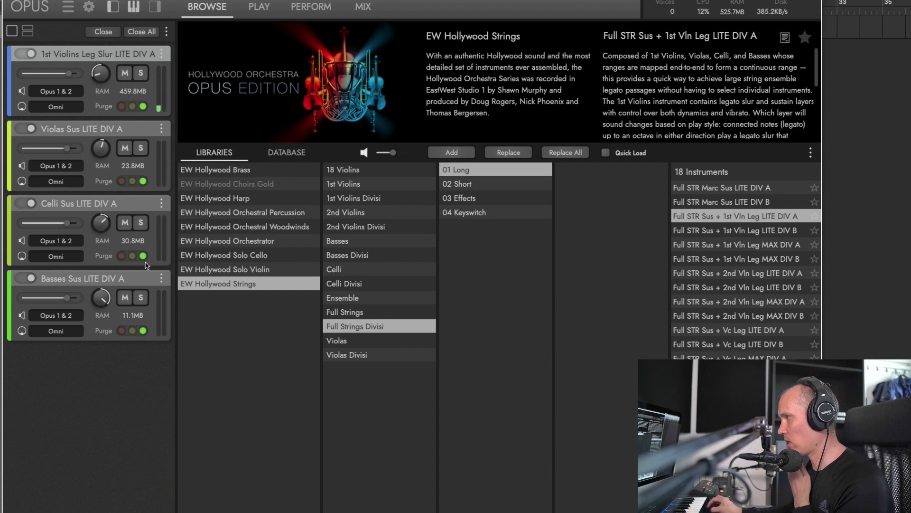
click(143, 277)
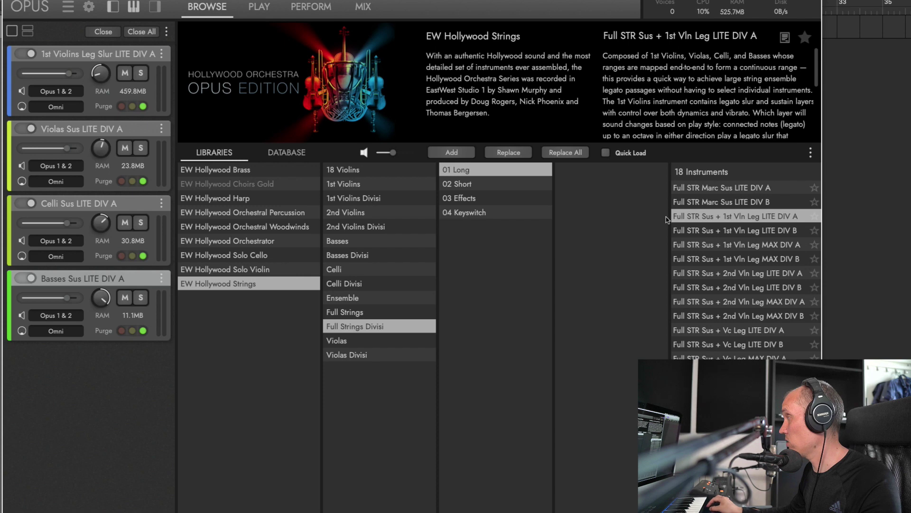
Audition Full STR Stac Marc MOD DIV A and Full STR Tremolo DIV A from the Short and Effects groups of Full Strings Divisi
click(514, 186)
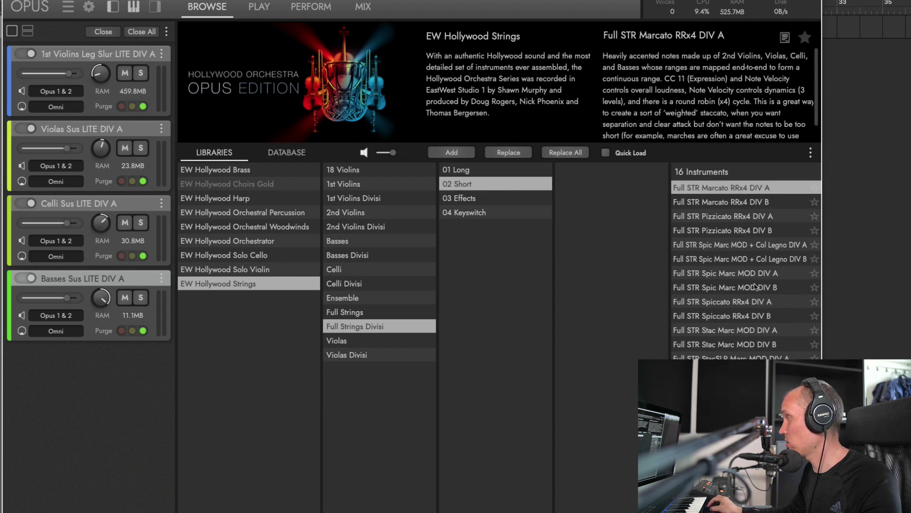
double_click(739, 335)
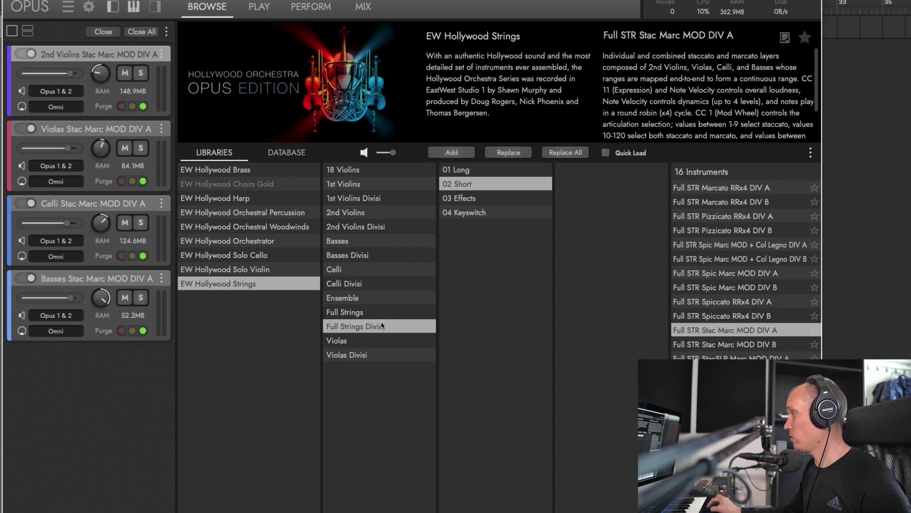
click(484, 169)
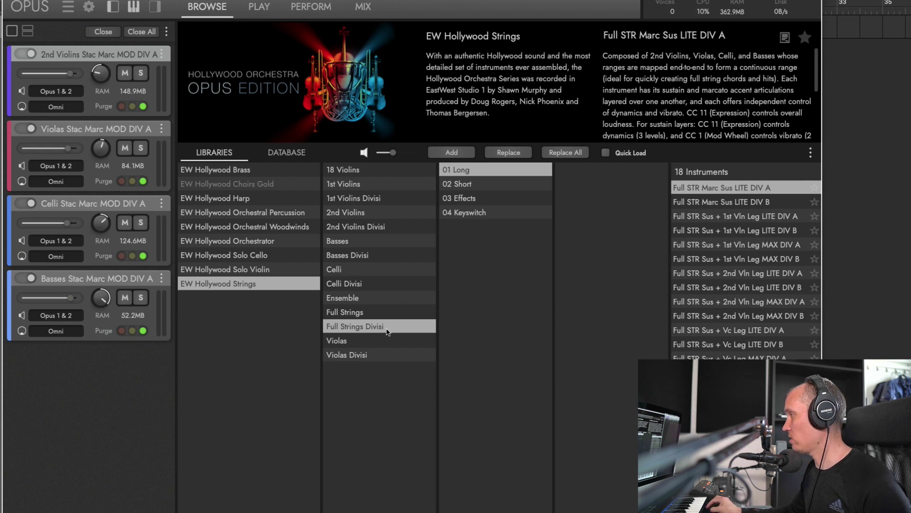
click(481, 198)
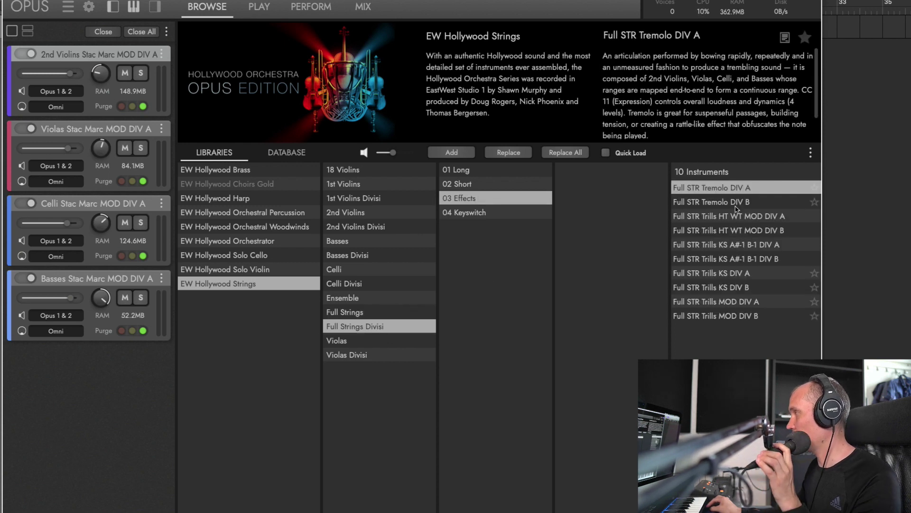
double_click(735, 188)
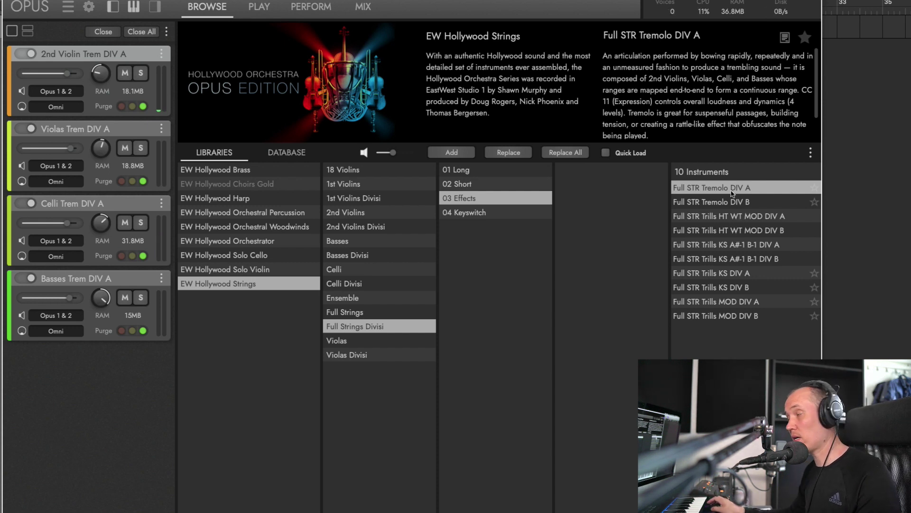
Look over the Violas and 18 Violins articulation groups, and the Brass, Harp and Orchestral Percussion libraries, including Cymbals
click(372, 345)
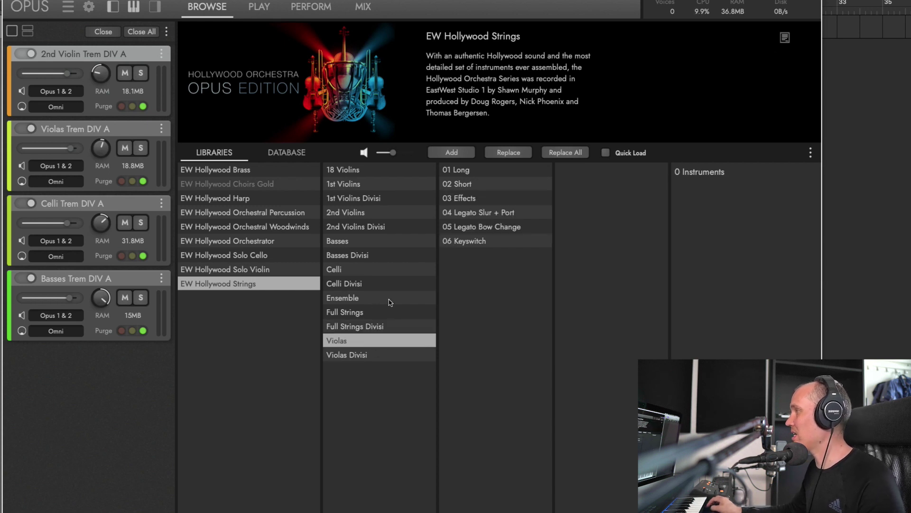
click(389, 177)
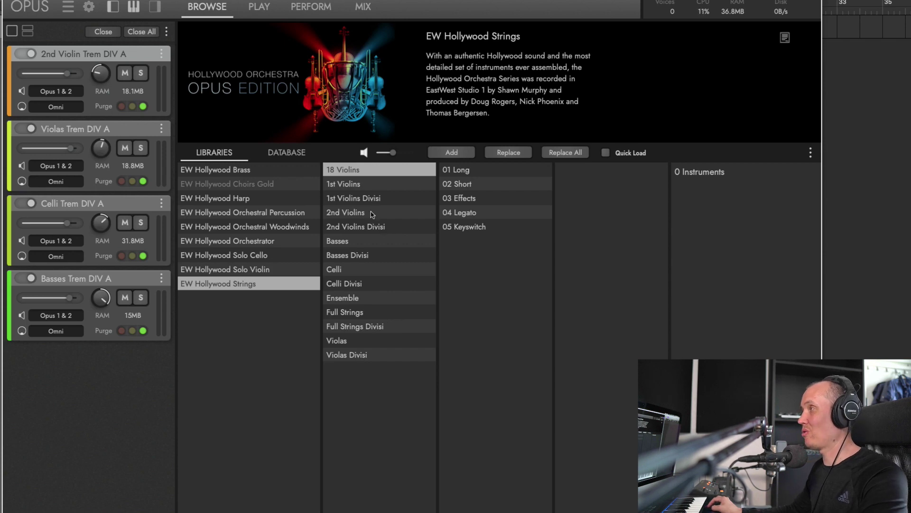
click(264, 10)
click(221, 10)
click(261, 170)
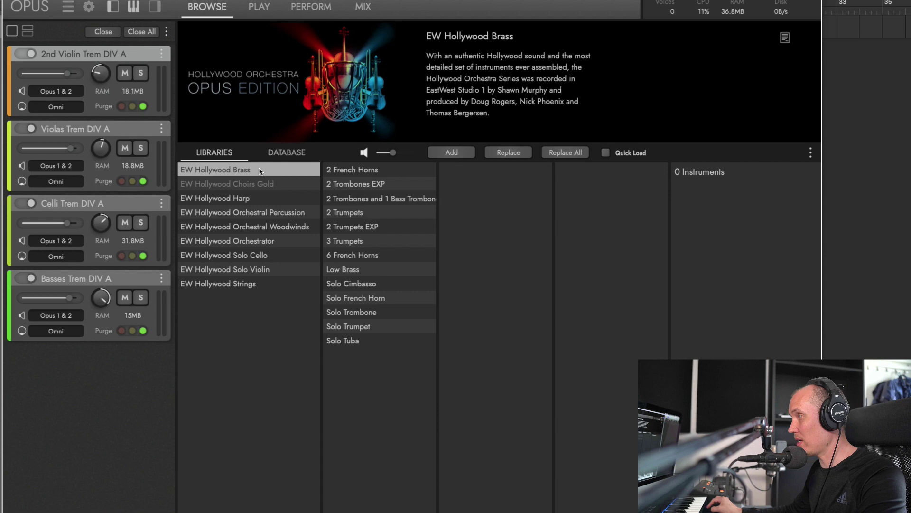
click(261, 200)
click(263, 213)
click(350, 186)
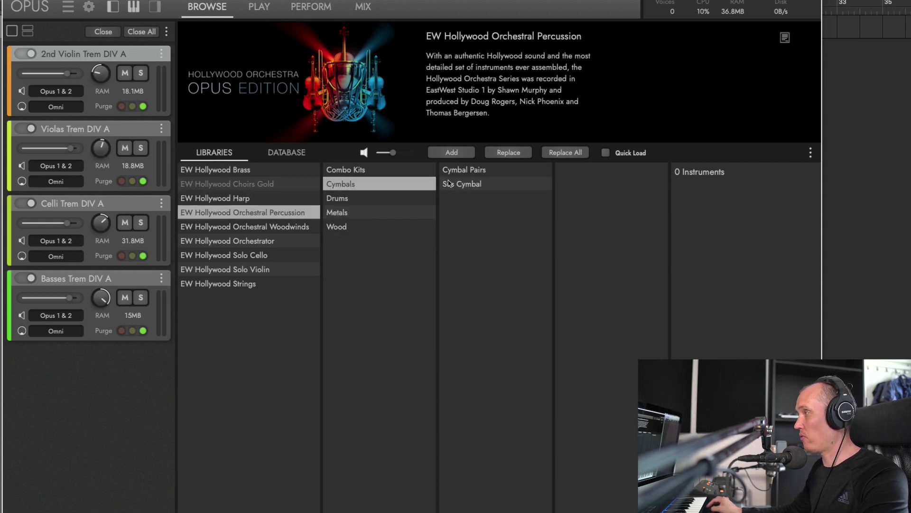
click(221, 171)
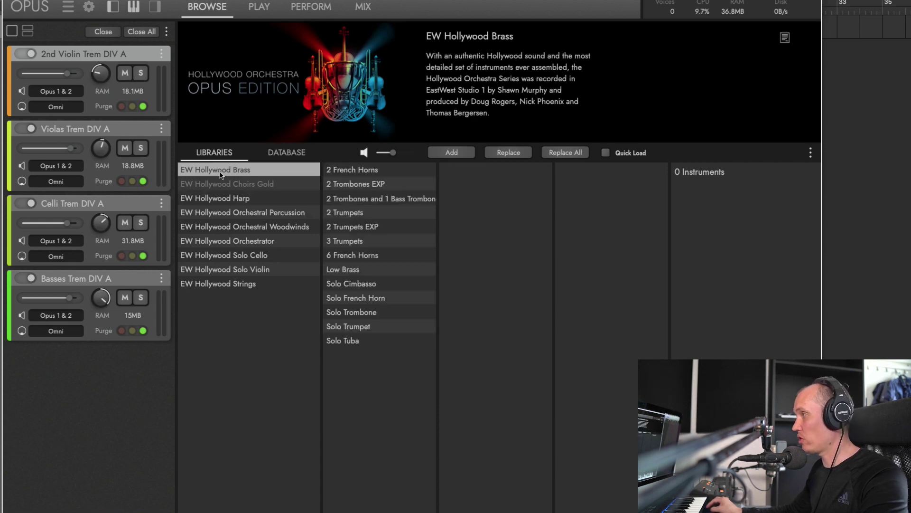
Review the player, performance and mixer pages for the loaded tremolo strings, and return to the Hollywood Brass library listing
click(263, 9)
click(309, 7)
click(362, 8)
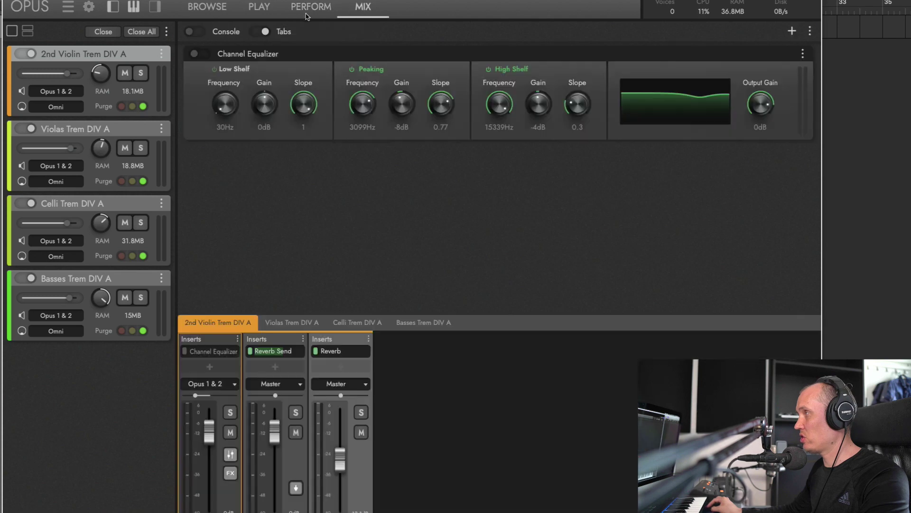
click(264, 9)
click(311, 8)
click(259, 7)
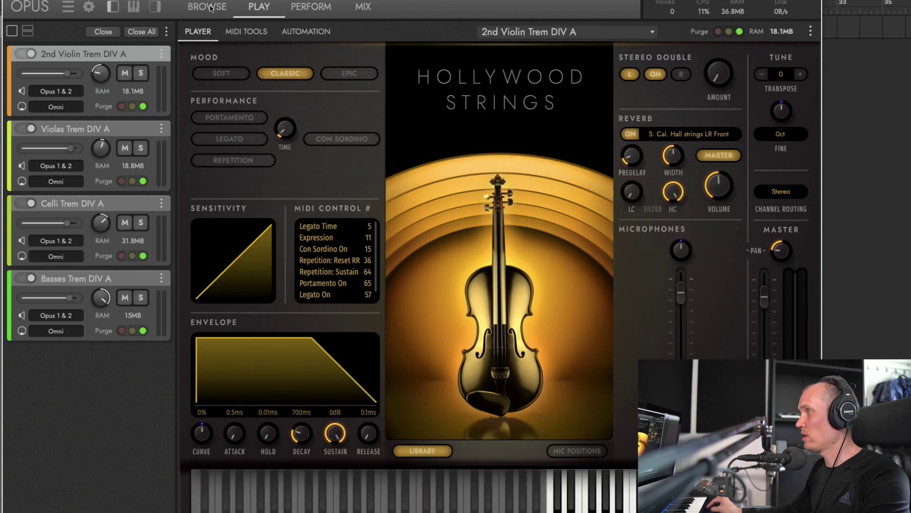
click(210, 8)
click(257, 7)
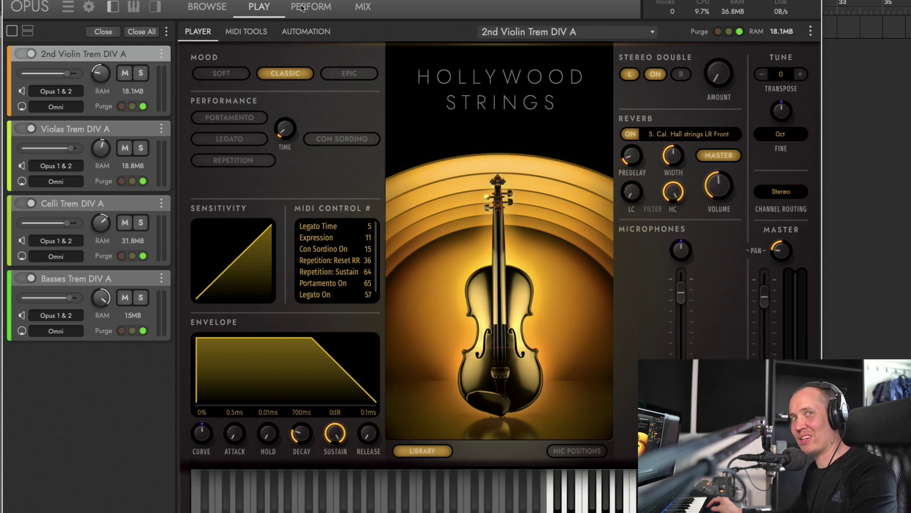
click(218, 8)
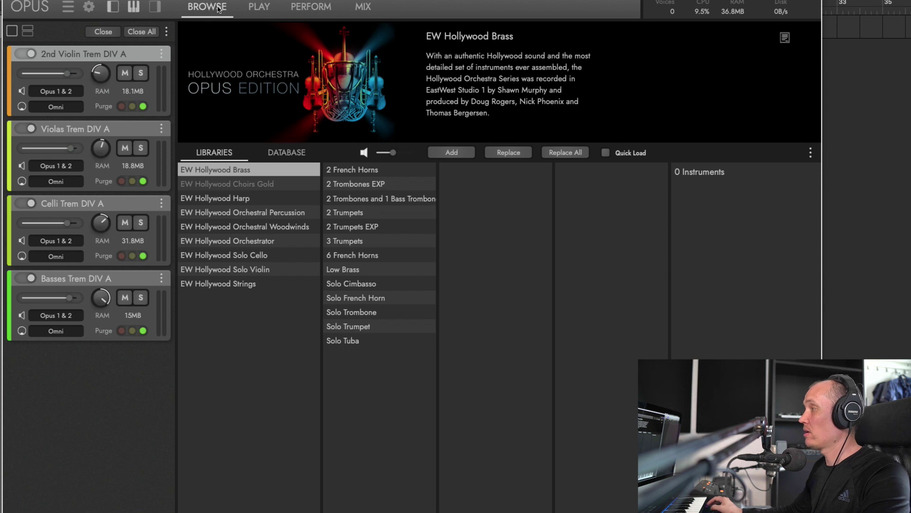